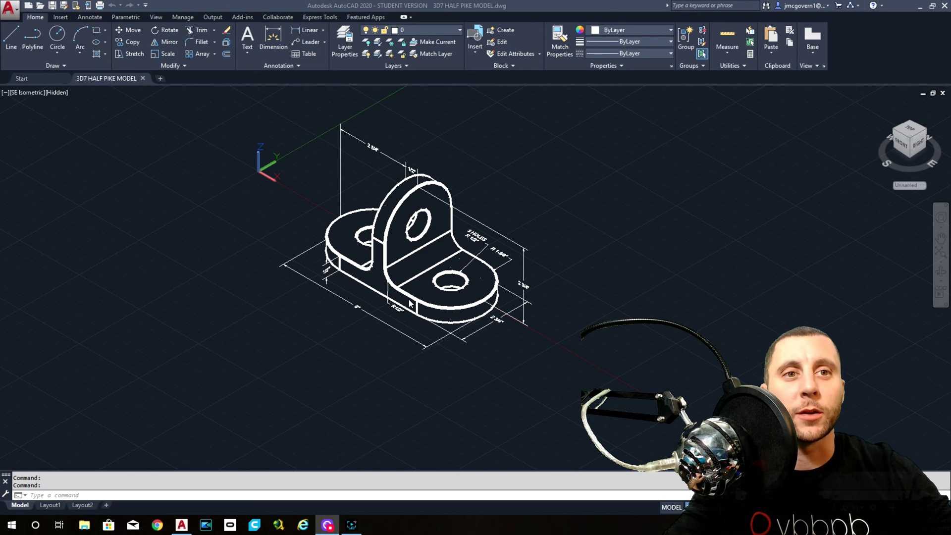
Switch the bracket to the Front view and recentre it on screen
scroll(403, 292, "up", 2)
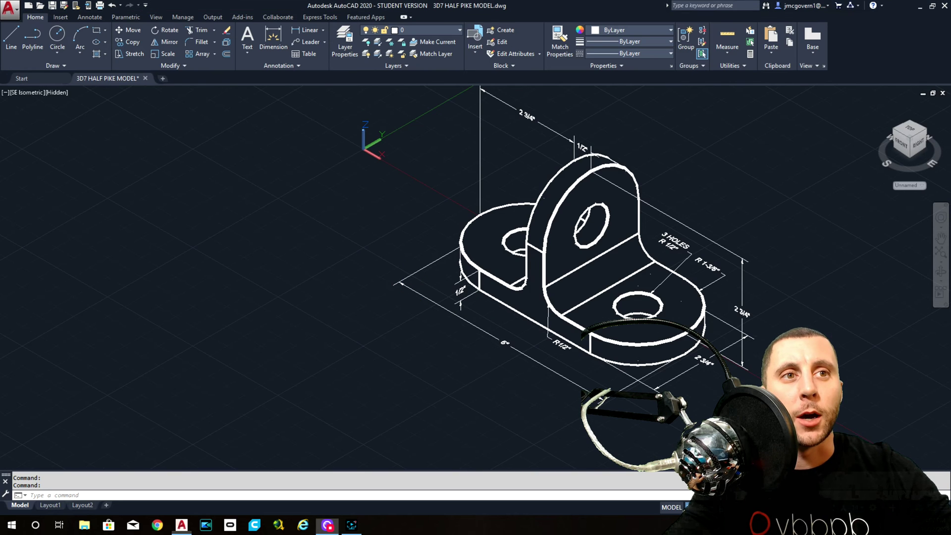
middle_click_drag(467, 291, 347, 290)
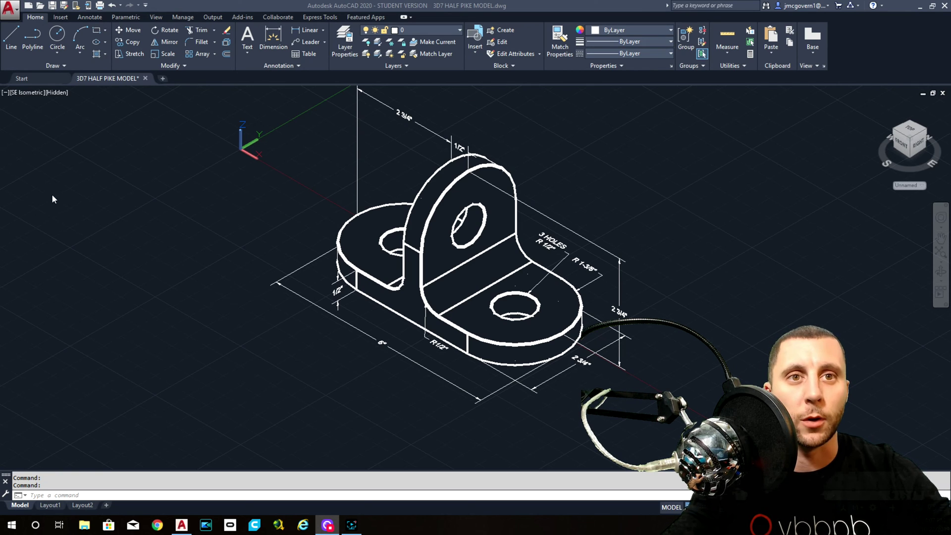
left_click(269, 212)
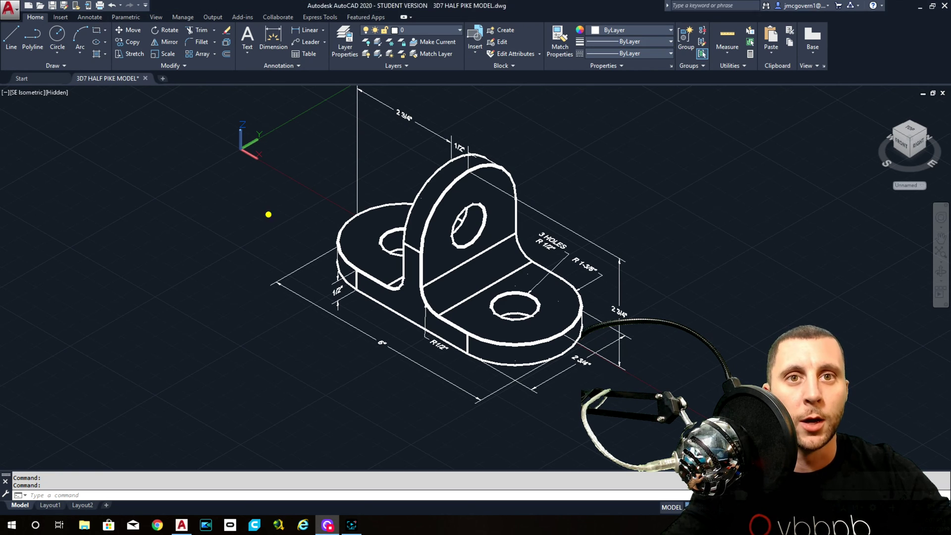
left_click(62, 96)
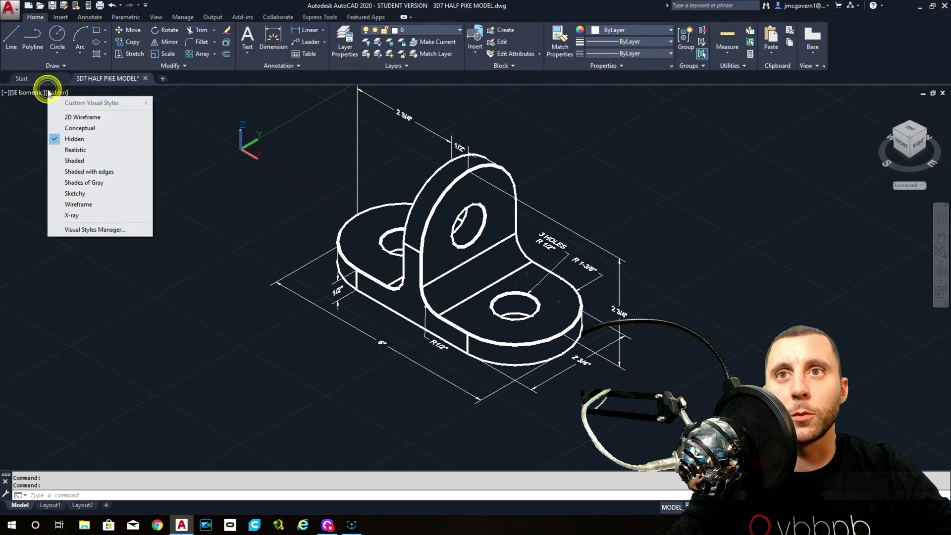
left_click(19, 91)
left_click(22, 92)
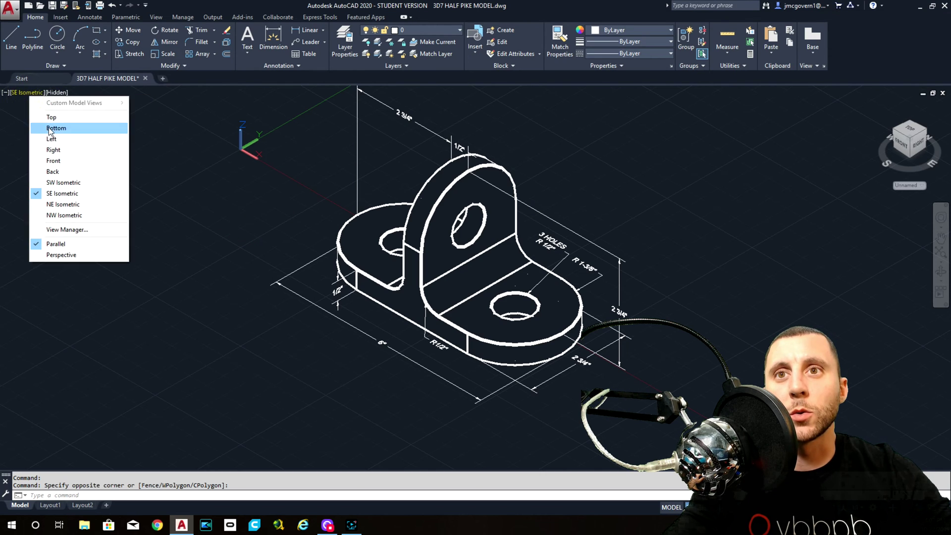
left_click(57, 160)
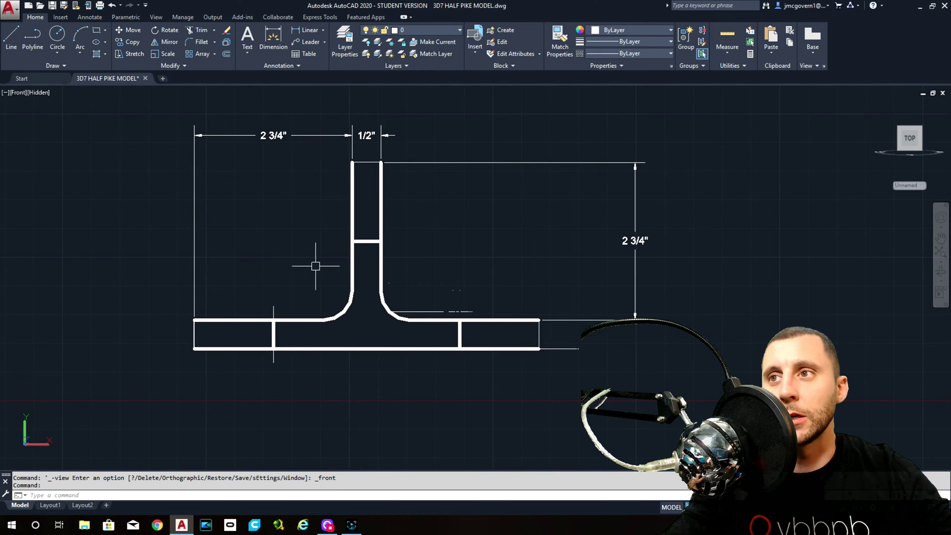
middle_click_drag(313, 265, 231, 248)
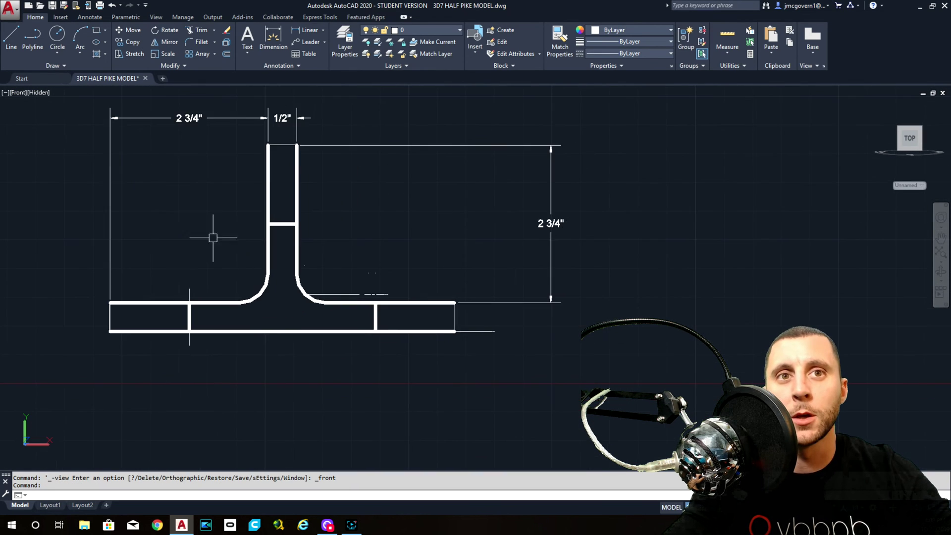
View the bracket from the Right side, then from the Top
left_click(39, 92)
left_click(19, 93)
left_click(19, 97)
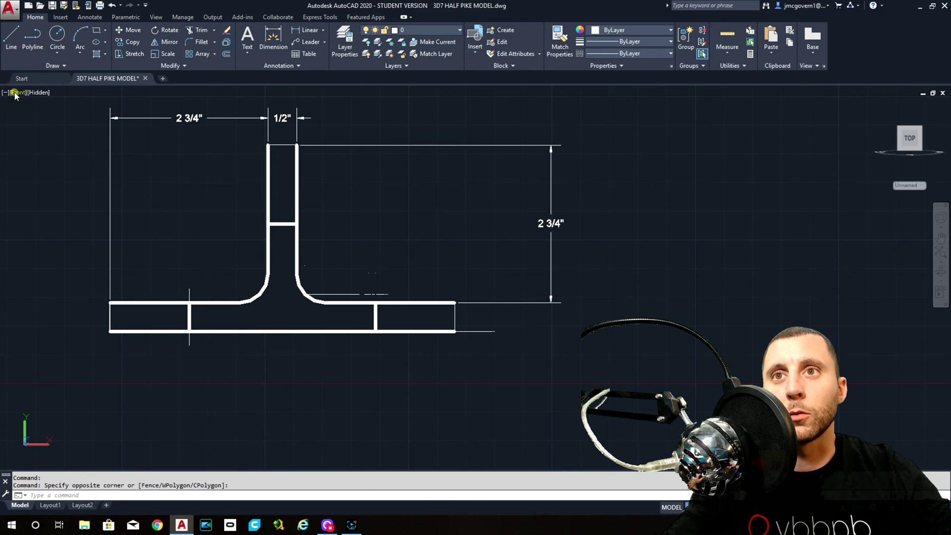
left_click(18, 92)
left_click(38, 150)
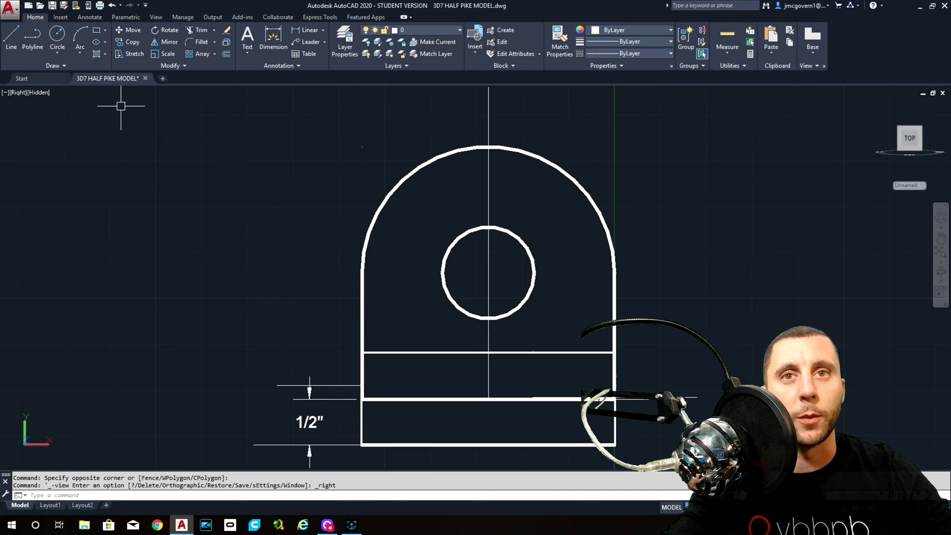
left_click(18, 92)
left_click(40, 119)
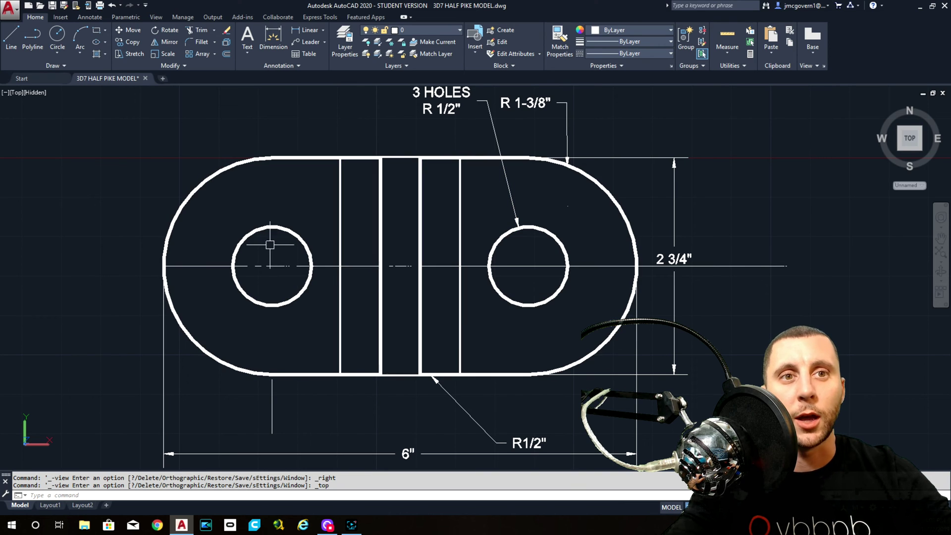
Return the bracket to SE Isometric view in the Hidden visual style
left_click(31, 93)
left_click(55, 119)
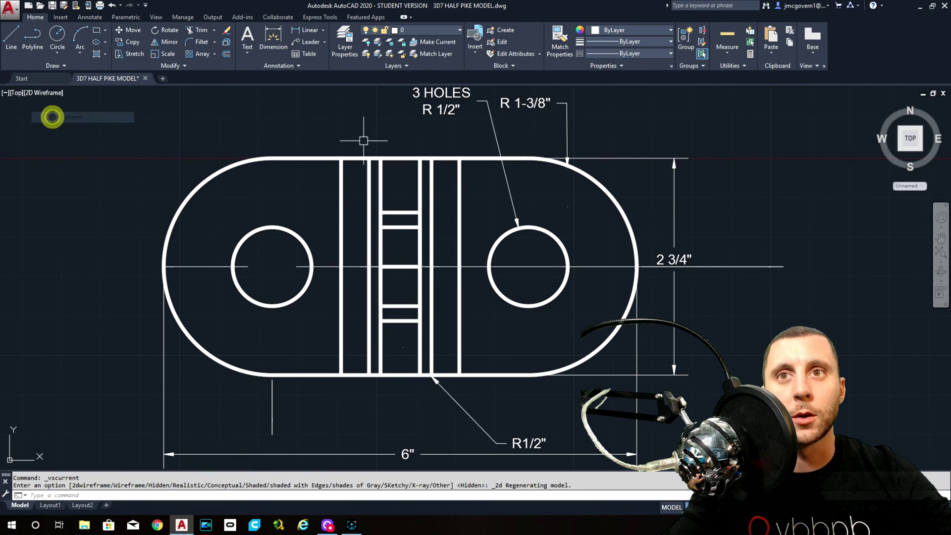
left_click(921, 150)
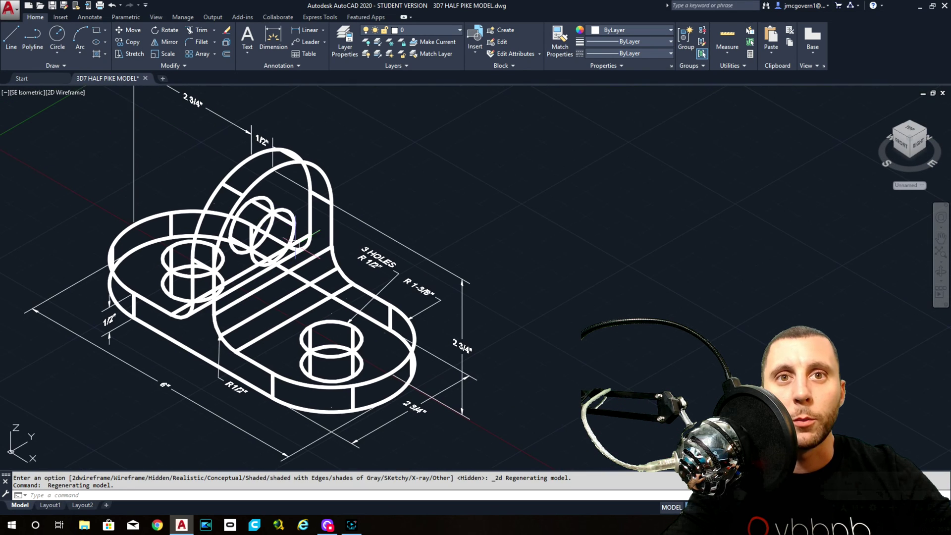
left_click(62, 91)
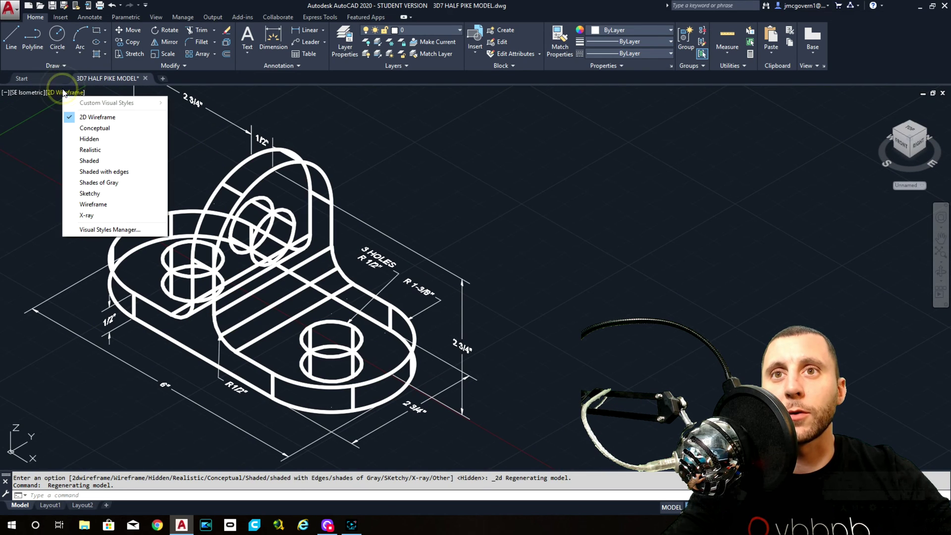
left_click(89, 139)
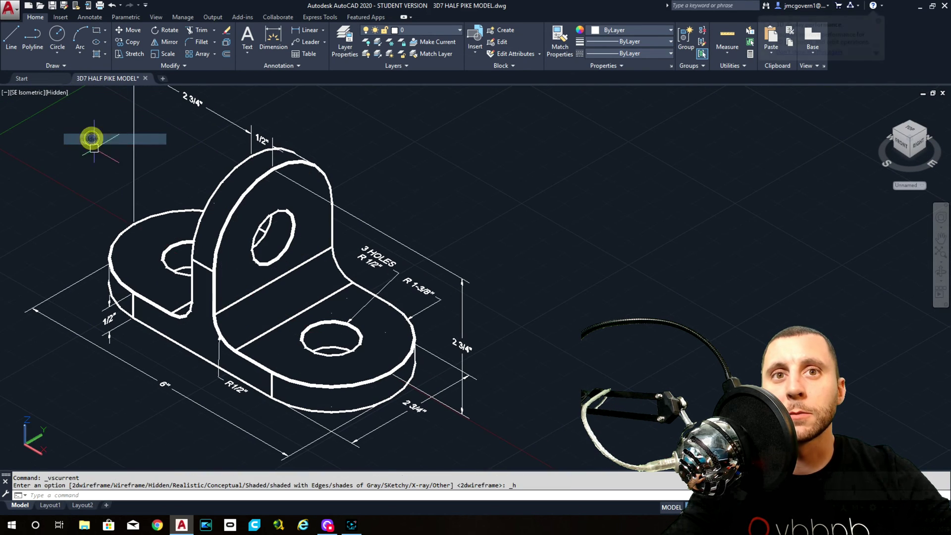
Add a new blank drawing tab, then go back to the half pike model
left_click(162, 78)
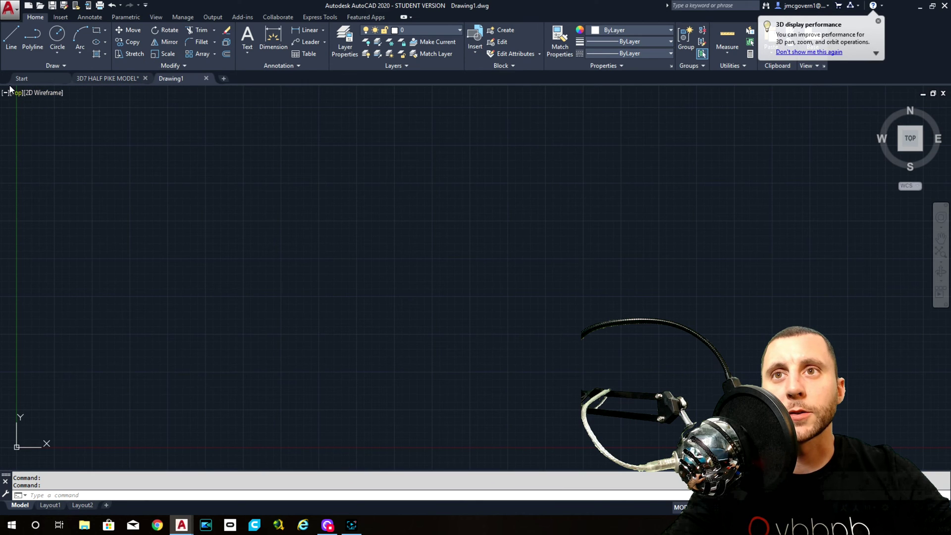
left_click(108, 78)
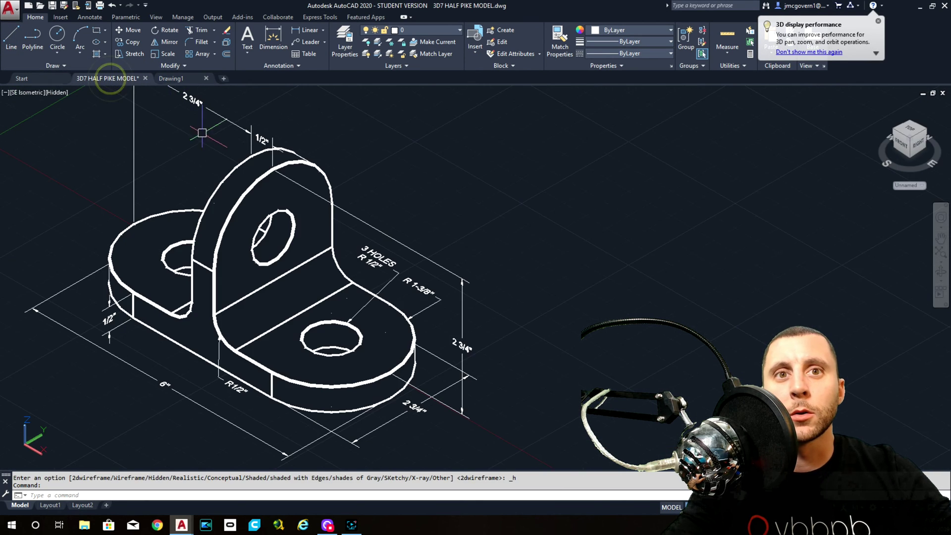
mouse_move(346, 262)
middle_mouse_down()
mouse_move(379, 142)
mouse_move(350, 195)
mouse_move(318, 218)
middle_mouse_up()
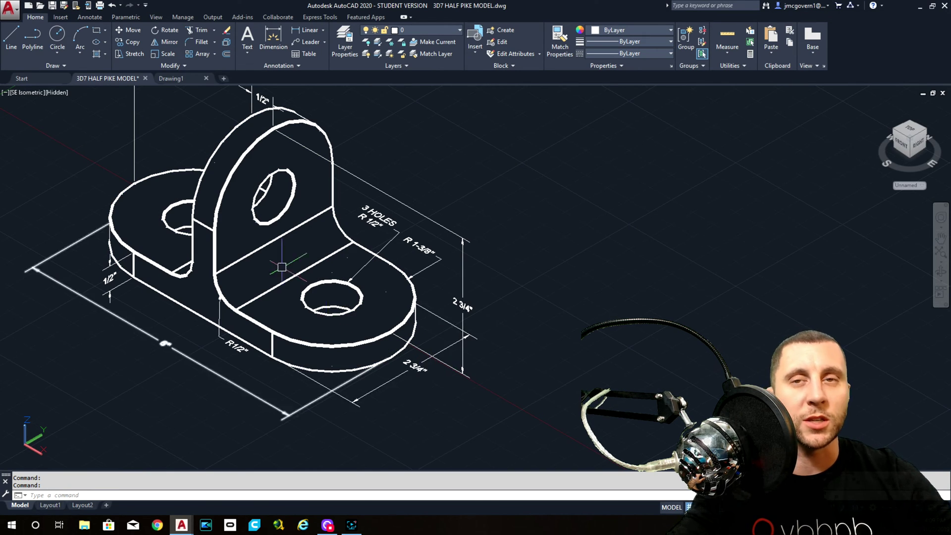
In Drawing1, draw lines of 6, 2.75 and 6 from a picked corner, then close them
left_click(173, 78)
left_click(8, 33)
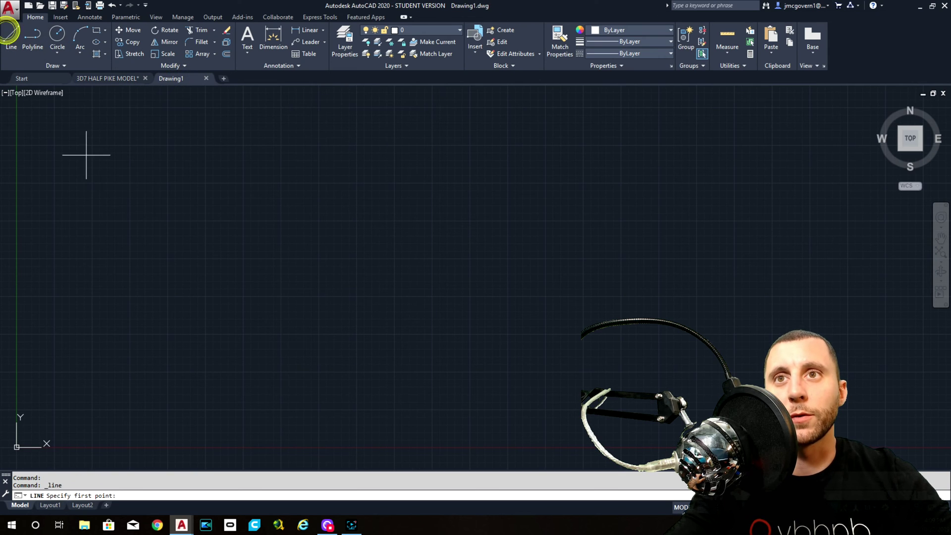
left_click(222, 217)
type("6")
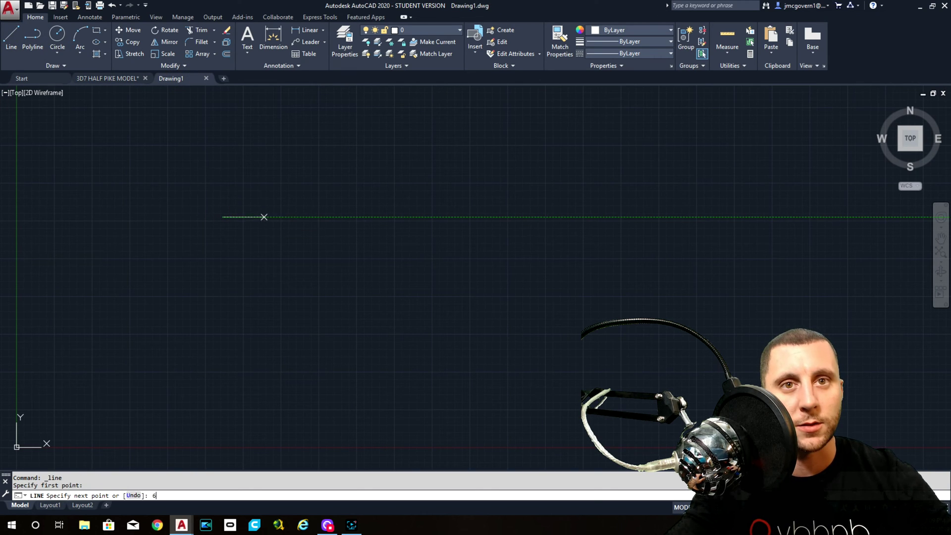
key("Return")
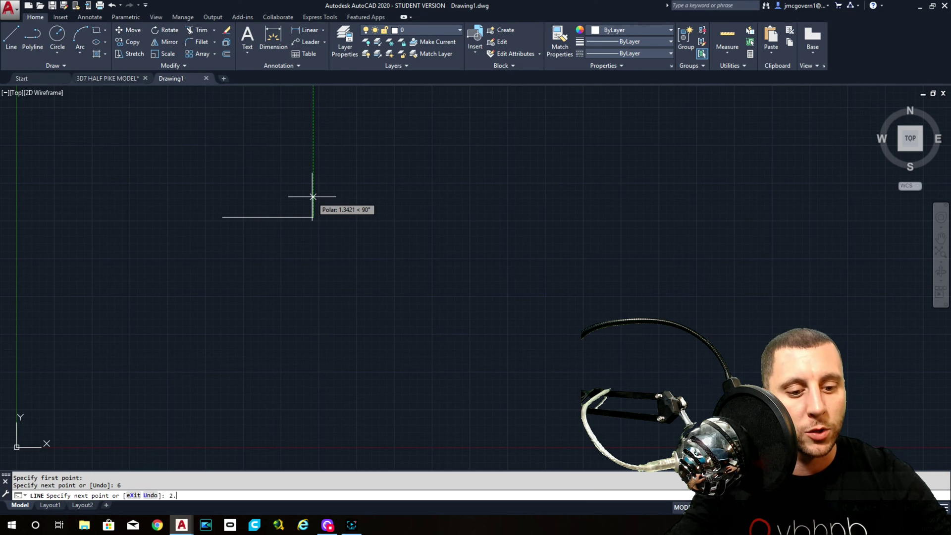
type("75")
key("Return")
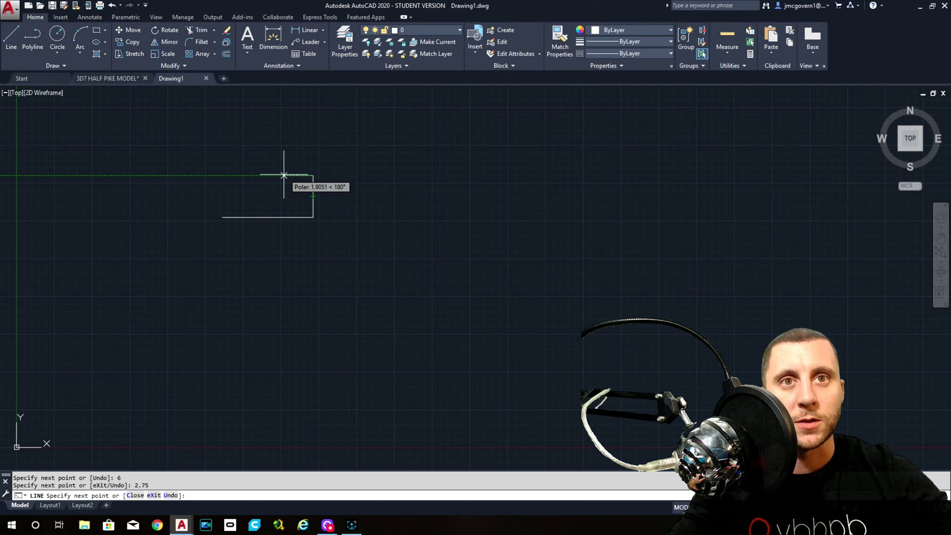
type("6")
key("Return")
type("c")
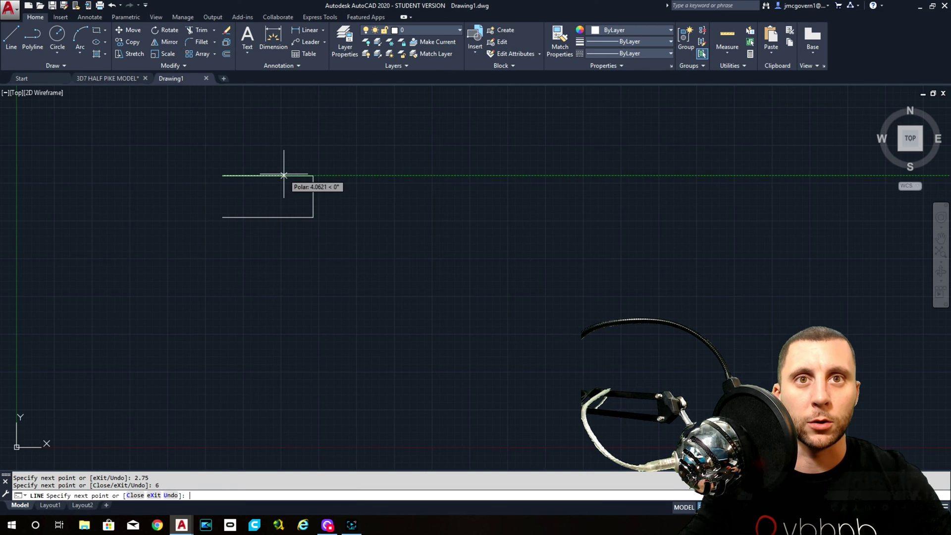
key("Return")
scroll(276, 176, "up", 4)
Fillet the top-right and bottom-right corners with a 1-3/8 radius
middle_click_drag(292, 195, 316, 212)
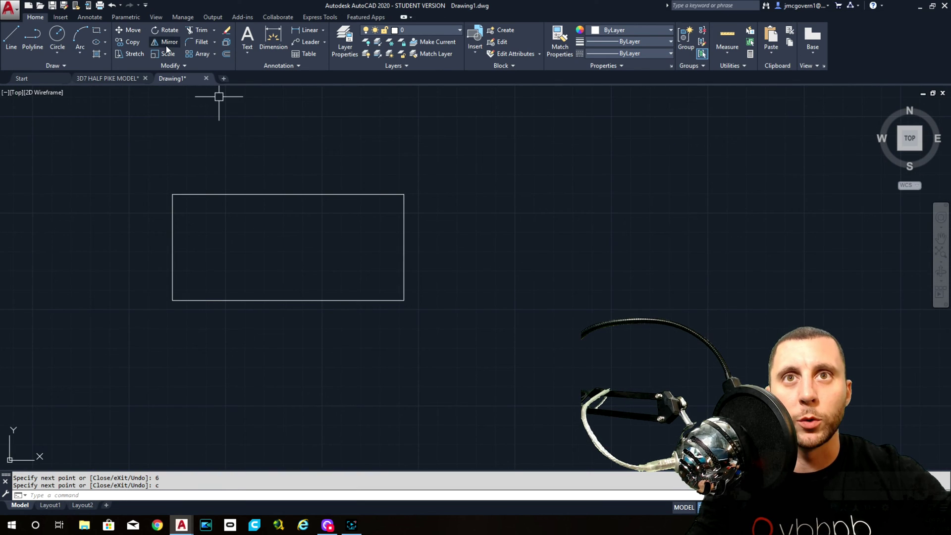
left_click(201, 43)
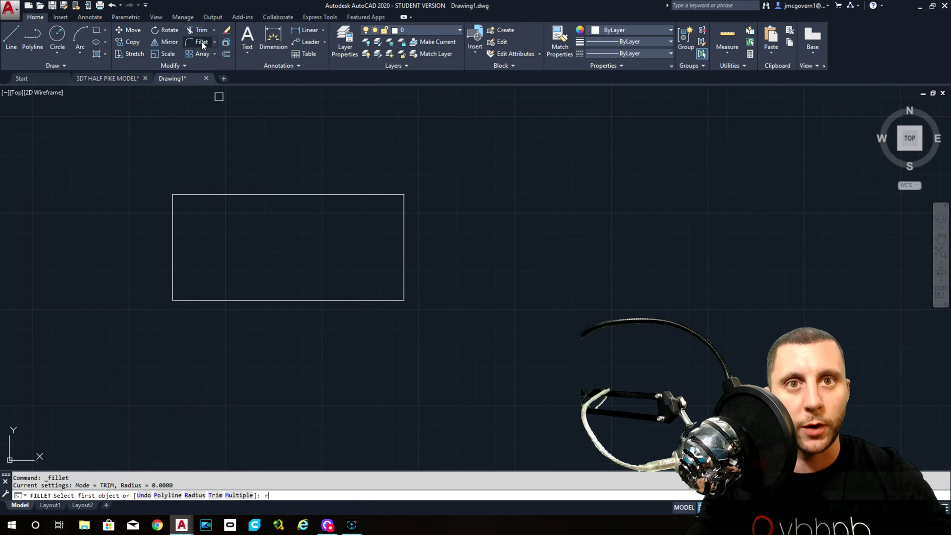
type("r")
key("Return")
type("1-3/8")
key("Return")
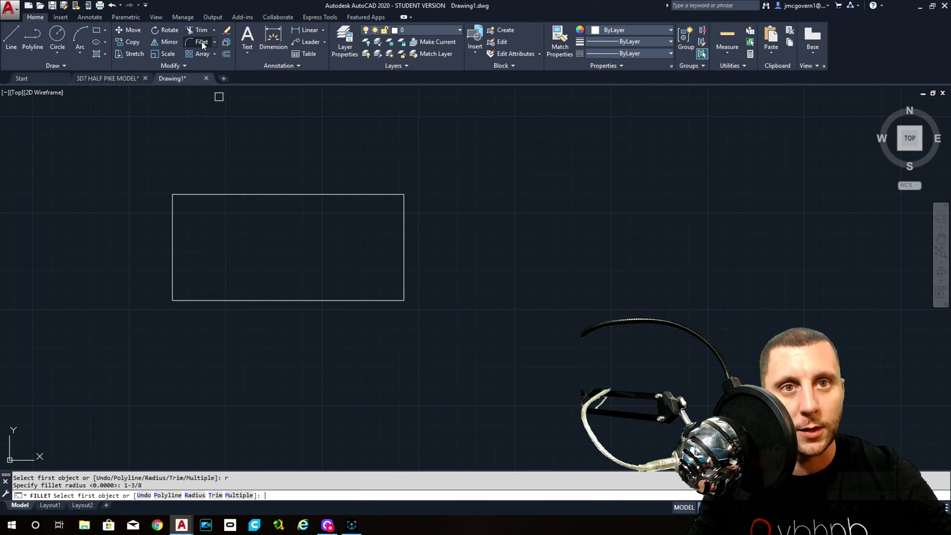
left_click(376, 195)
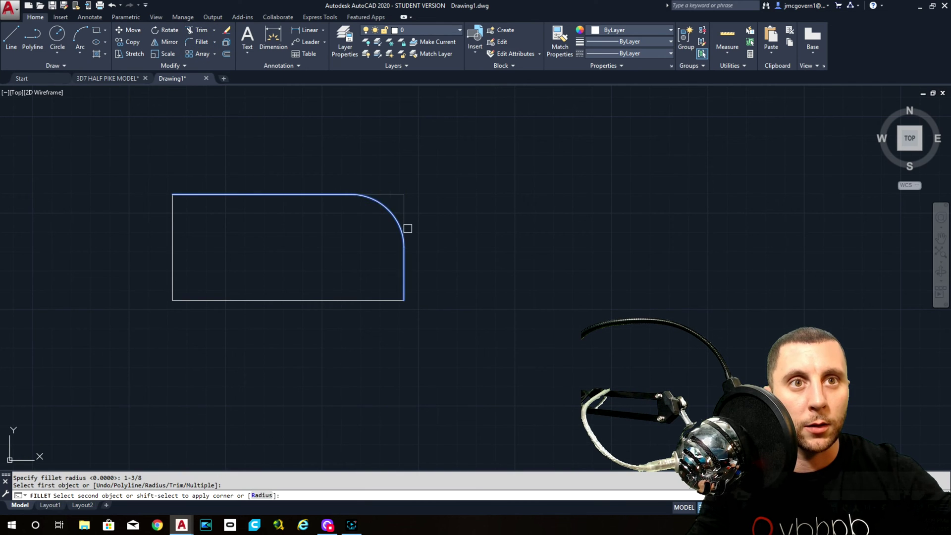
left_click(405, 227)
key("Return")
left_click(404, 273)
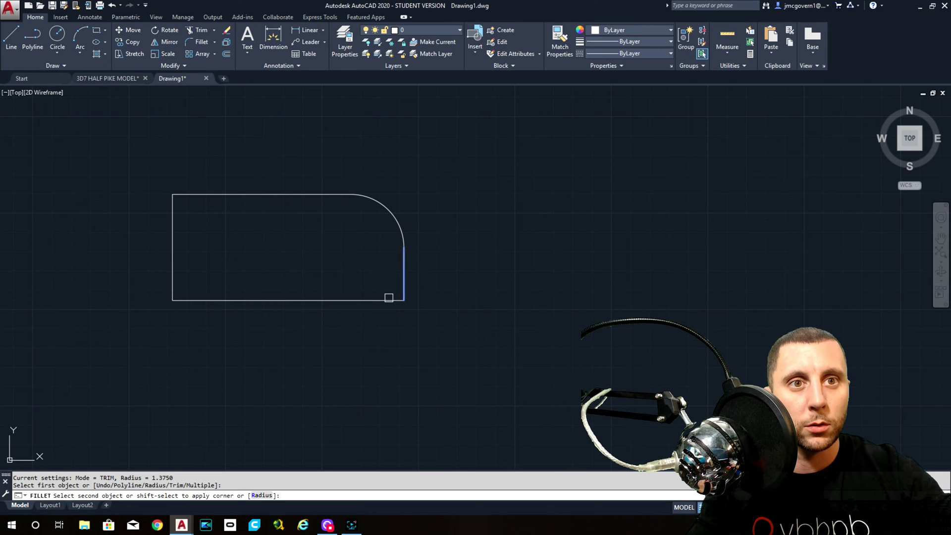
left_click(379, 300)
Fillet the bottom-left and top-left corners, using the Multiple option for the last
key("Return")
left_click(222, 301)
left_click(172, 273)
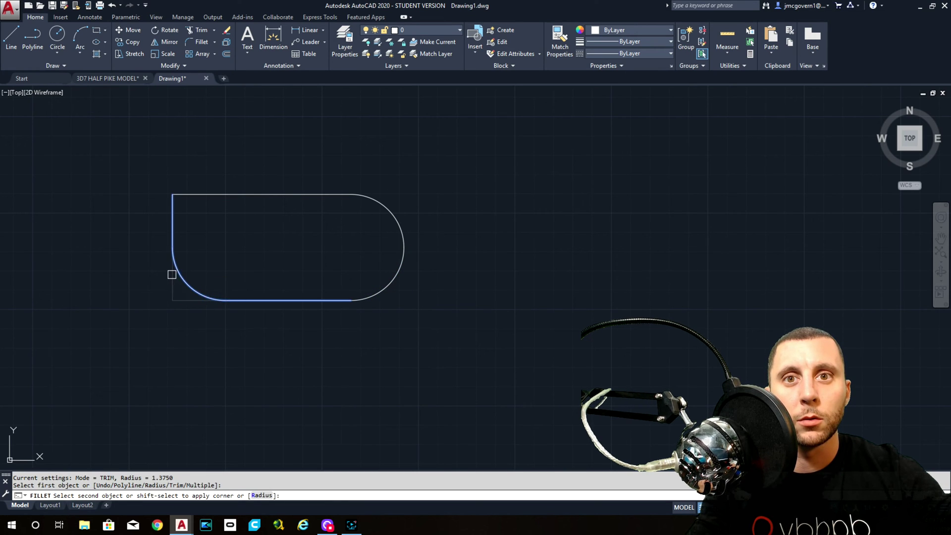
key("Return")
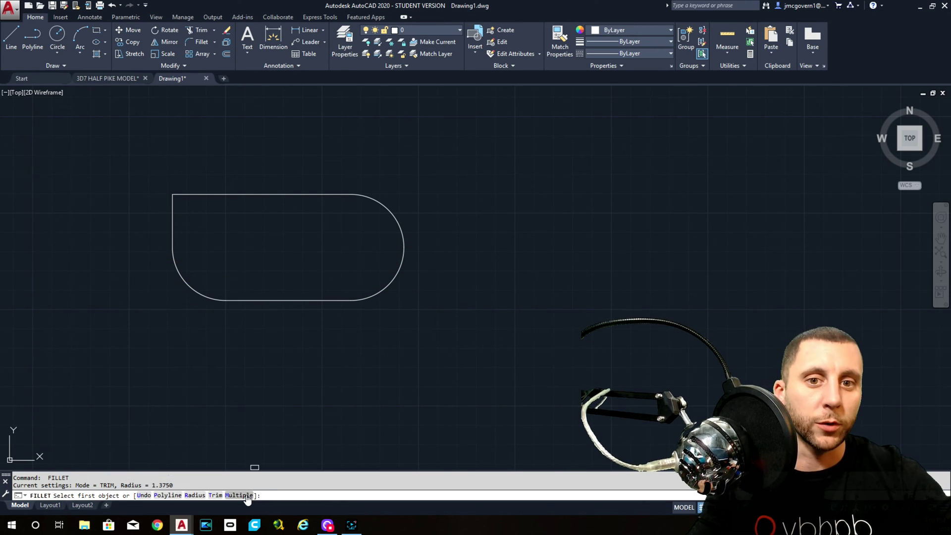
left_click(239, 495)
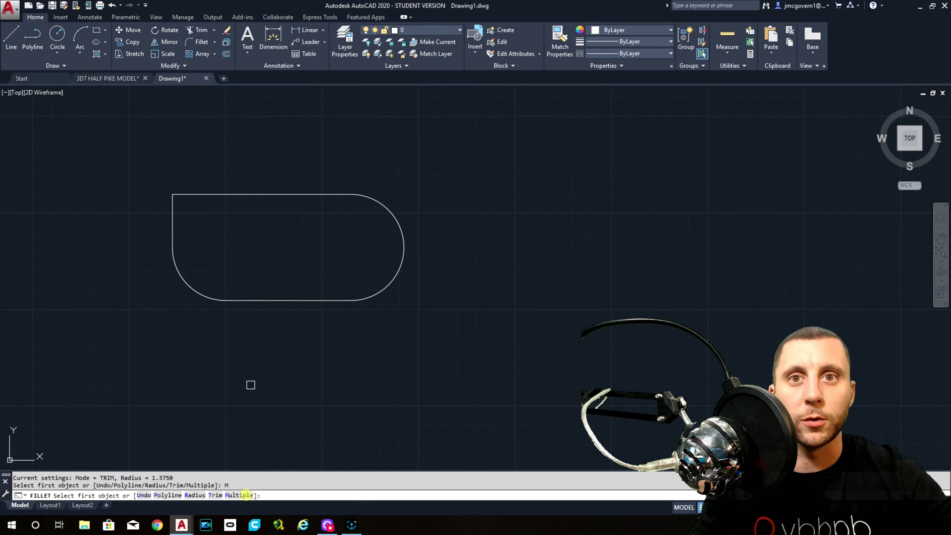
left_click(173, 227)
left_click(215, 194)
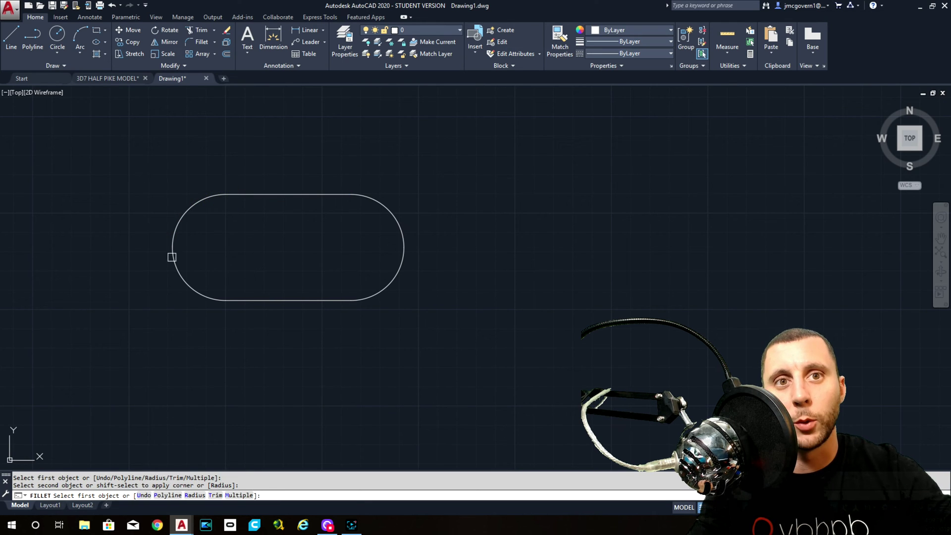
Place radius 1/2 circles at the centres of the slot's left and right arcs
left_click(94, 78)
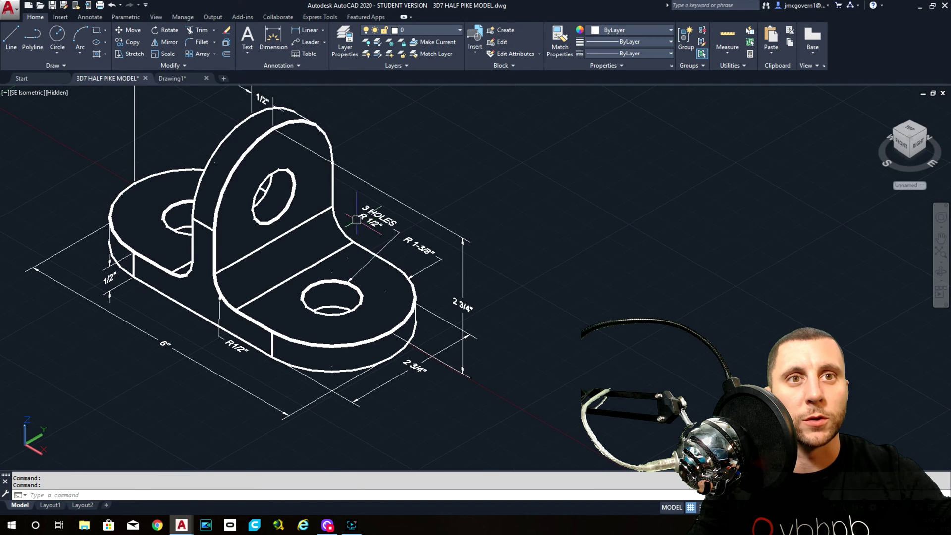
left_click(170, 78)
left_click(57, 35)
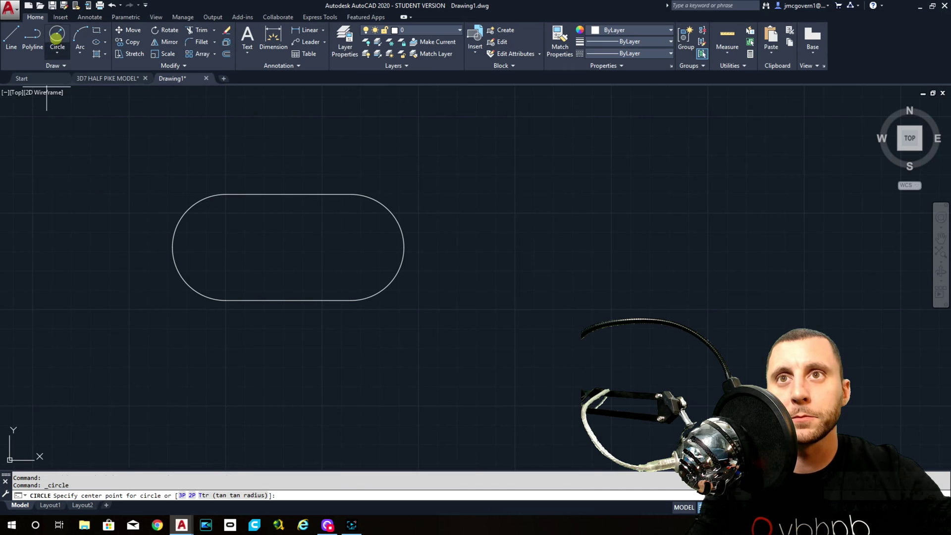
left_click(225, 247)
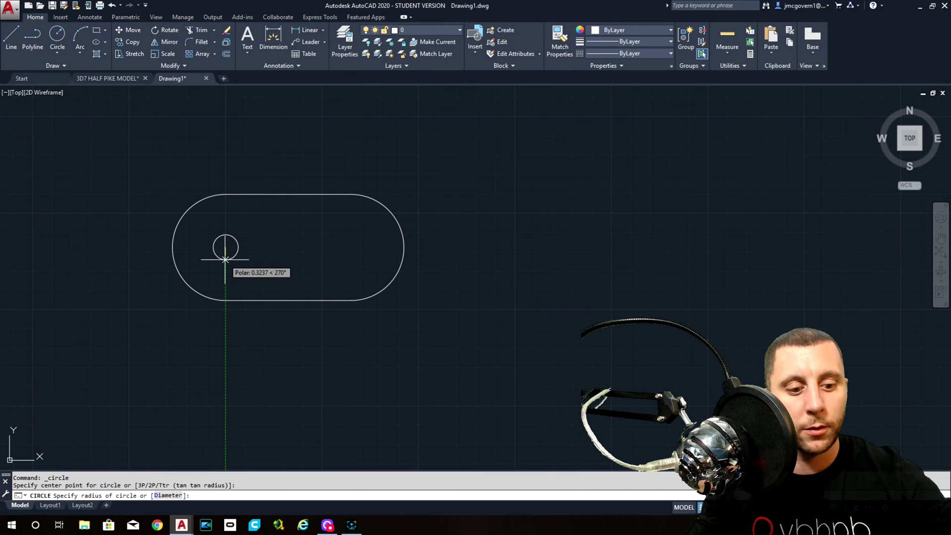
type("1/2")
key("Return")
key("Return")
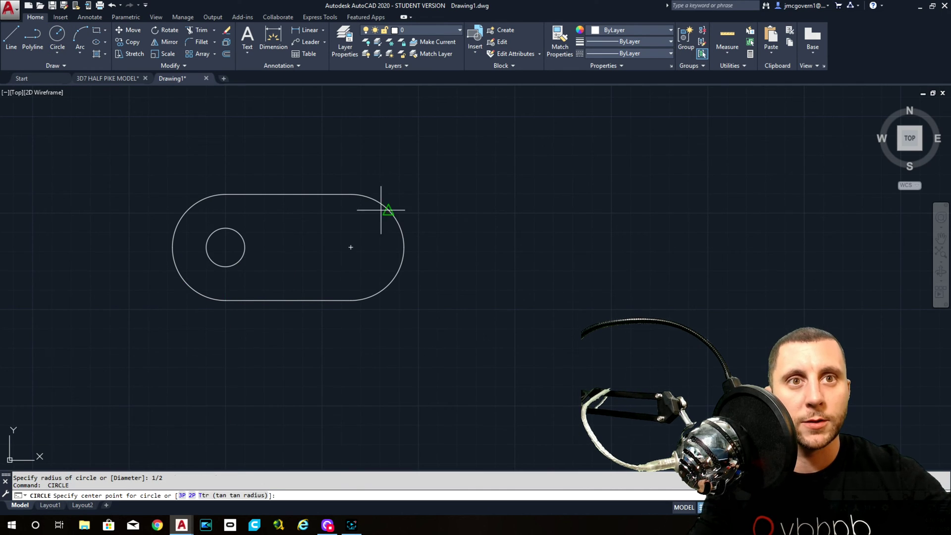
left_click(351, 246)
type("1/")
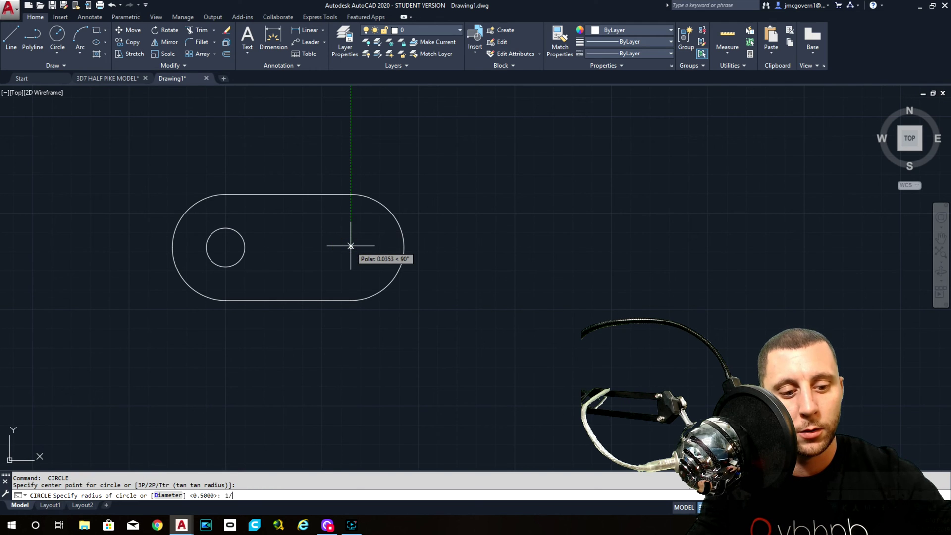
type("2")
key("Return")
scroll(351, 247, "up", 2)
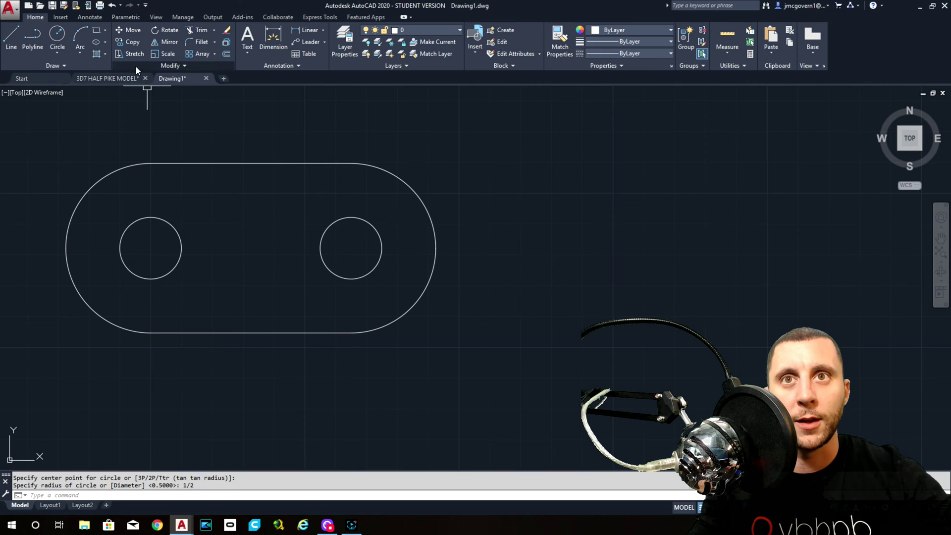
left_click(121, 77)
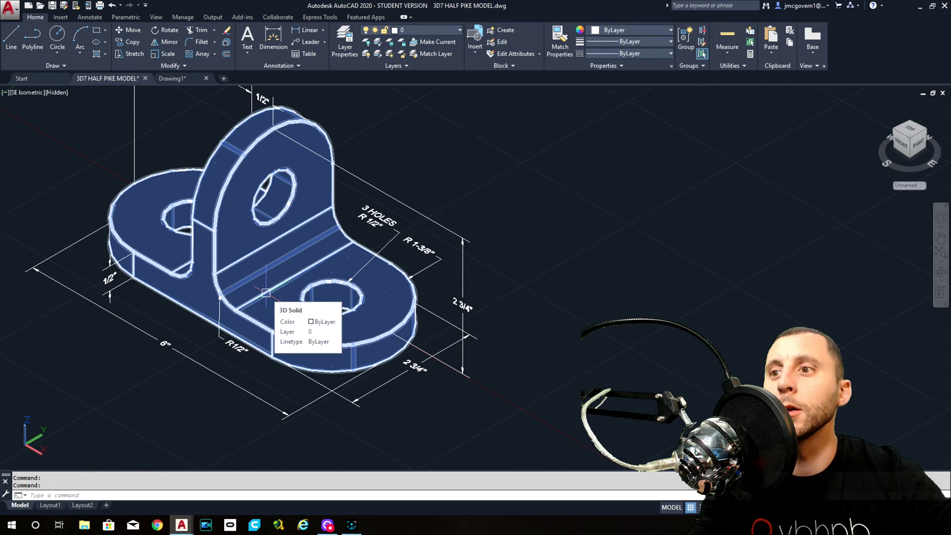
Inspect the half pike model from Top, then SE Isometric, before returning to Drawing1
middle_click_drag(267, 293, 314, 276)
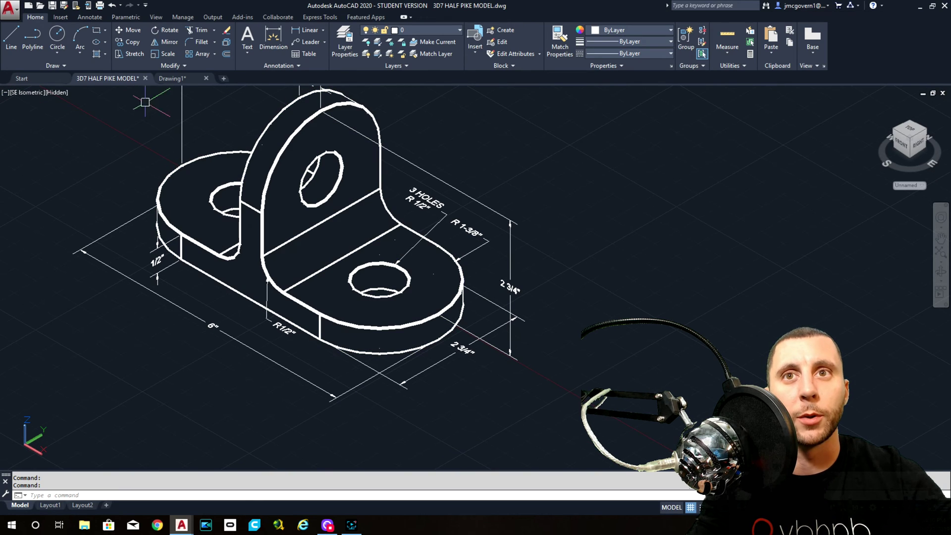
left_click(24, 93)
left_click(44, 117)
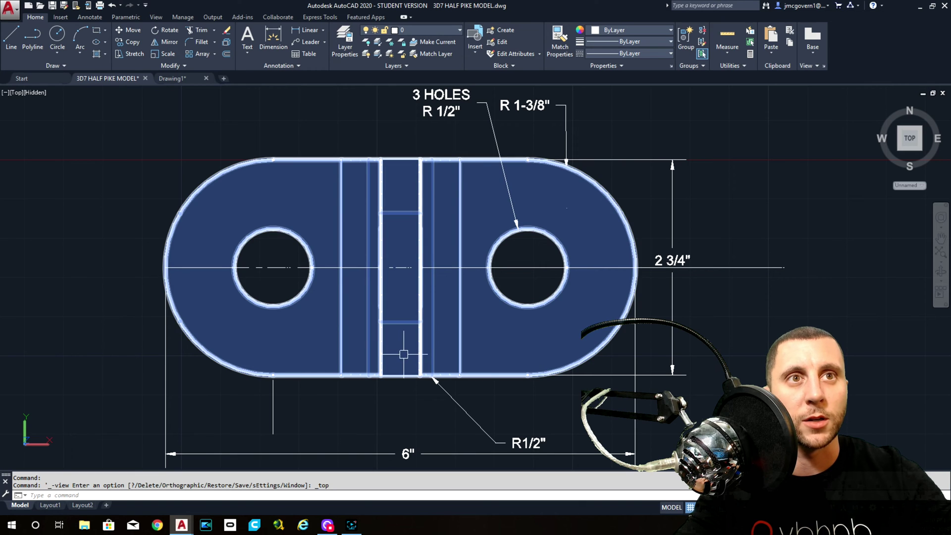
scroll(402, 337, "down", 3)
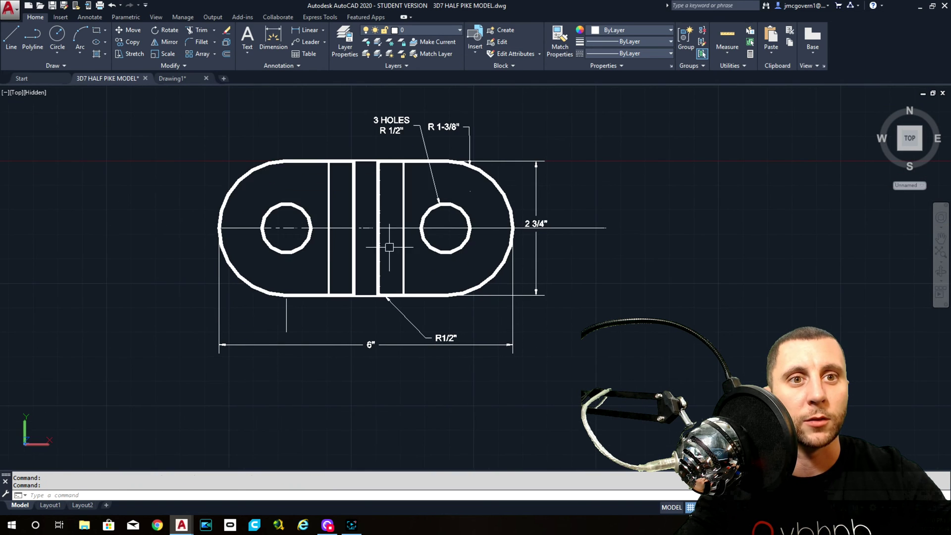
left_click(920, 149)
scroll(282, 229, "up", 3)
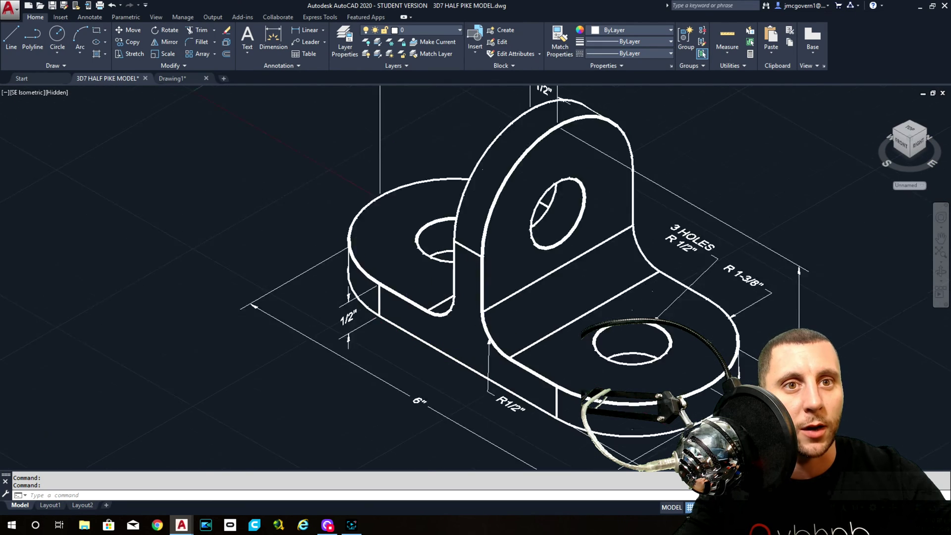
scroll(369, 307, "up", 4)
scroll(427, 325, "down", 5)
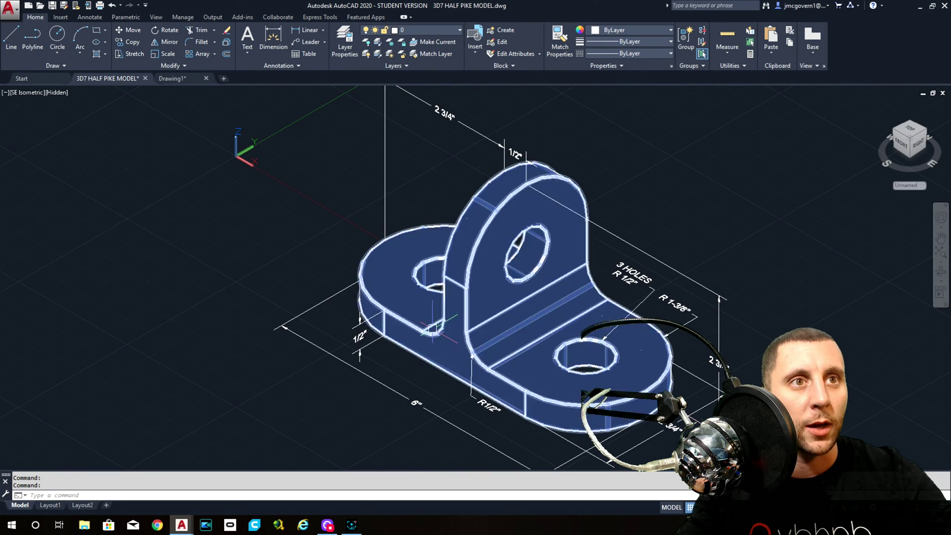
left_click(164, 78)
Draw a vertical centre line between the top and bottom edge midpoints
left_click(15, 37)
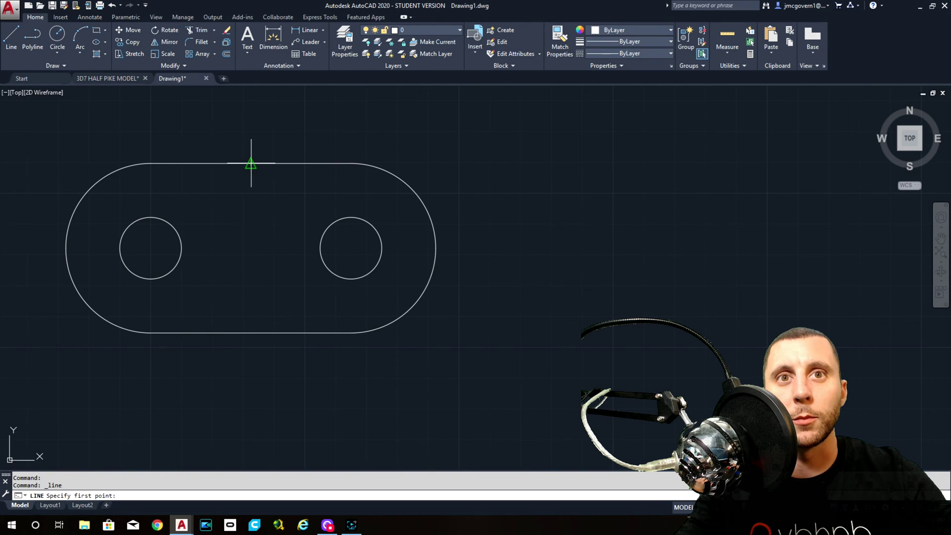
left_click(251, 163)
left_click(251, 333)
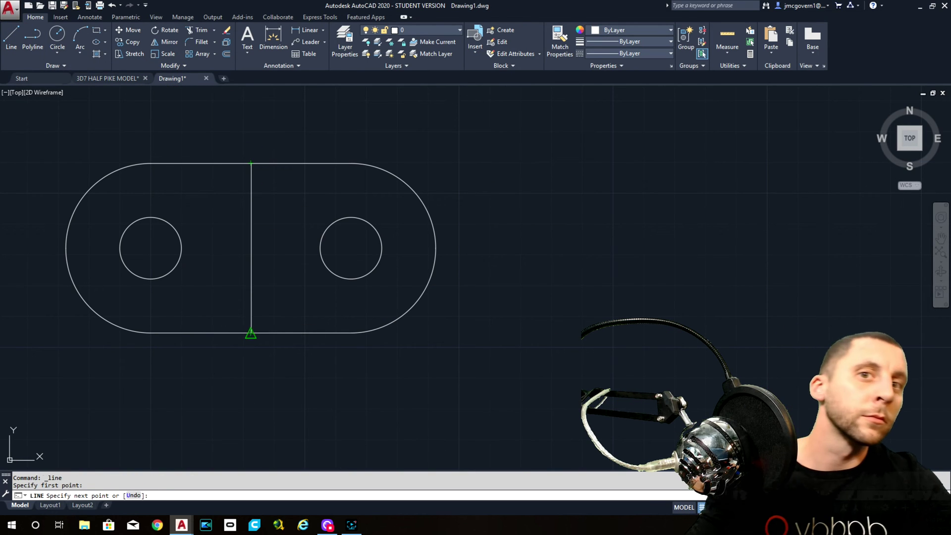
key("Escape")
Offset the centre line 1/4 to each side, then delete the original
left_click(226, 54)
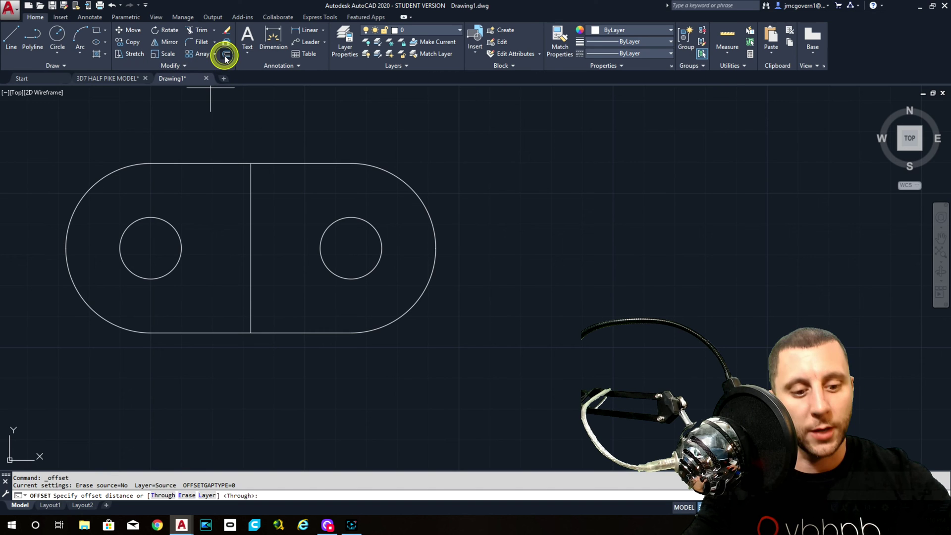
type("1/4")
key("Return")
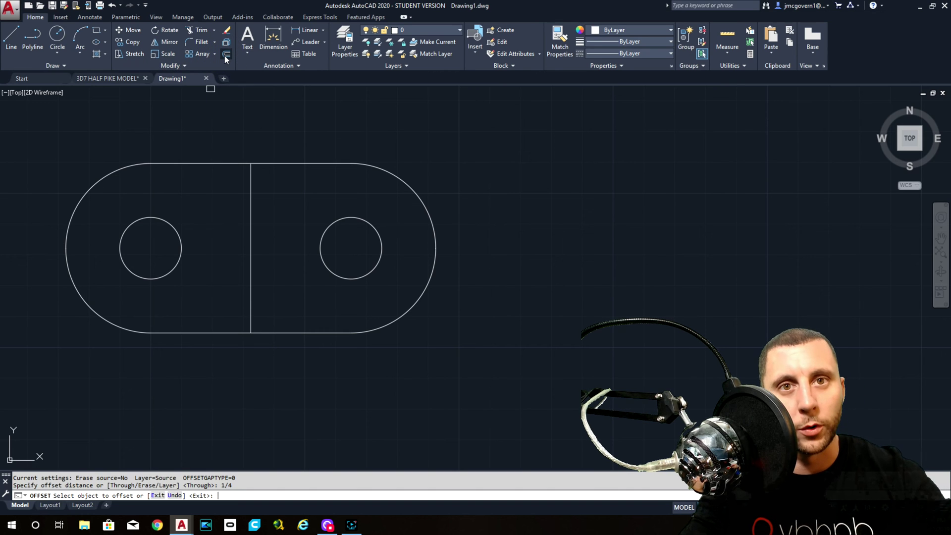
left_click(250, 245)
left_click(229, 247)
left_click(252, 246)
left_click(283, 248)
key("Escape")
left_click(251, 238)
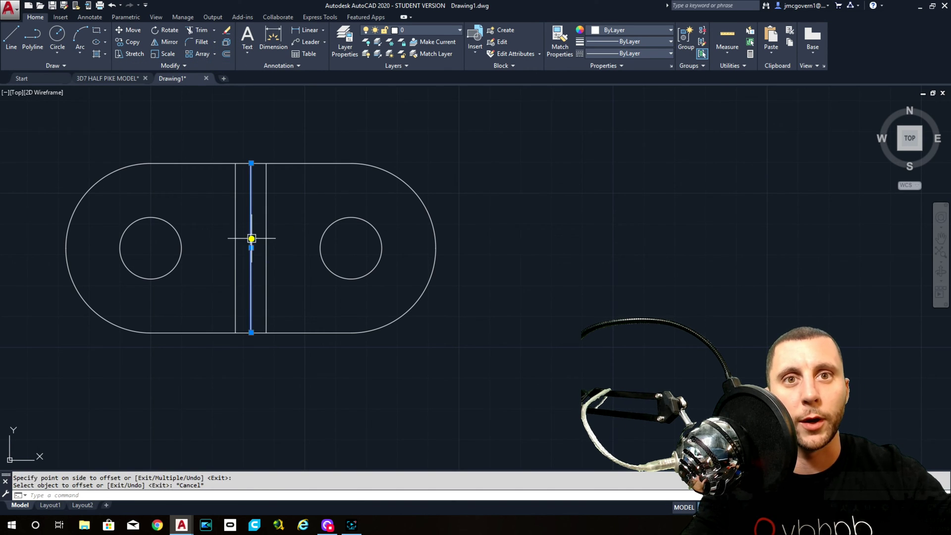
key("Delete")
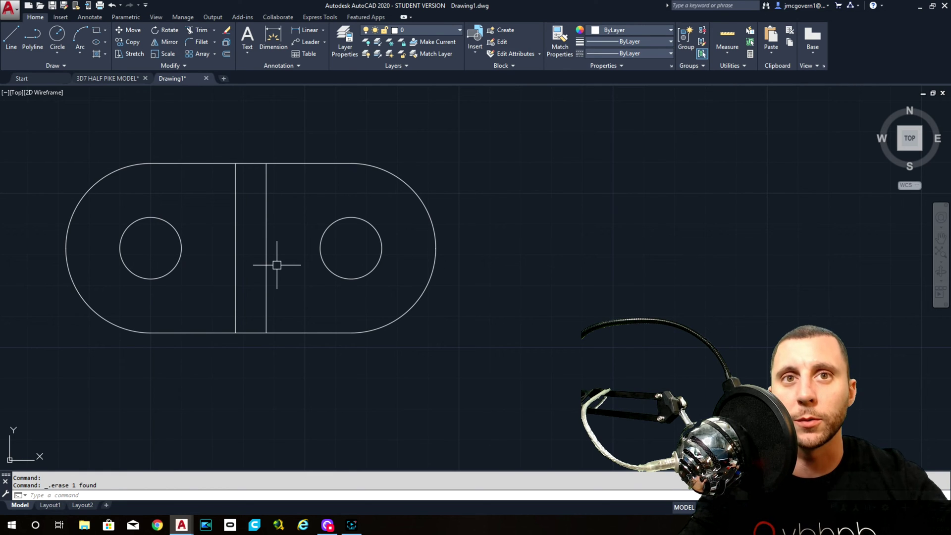
left_click(11, 35)
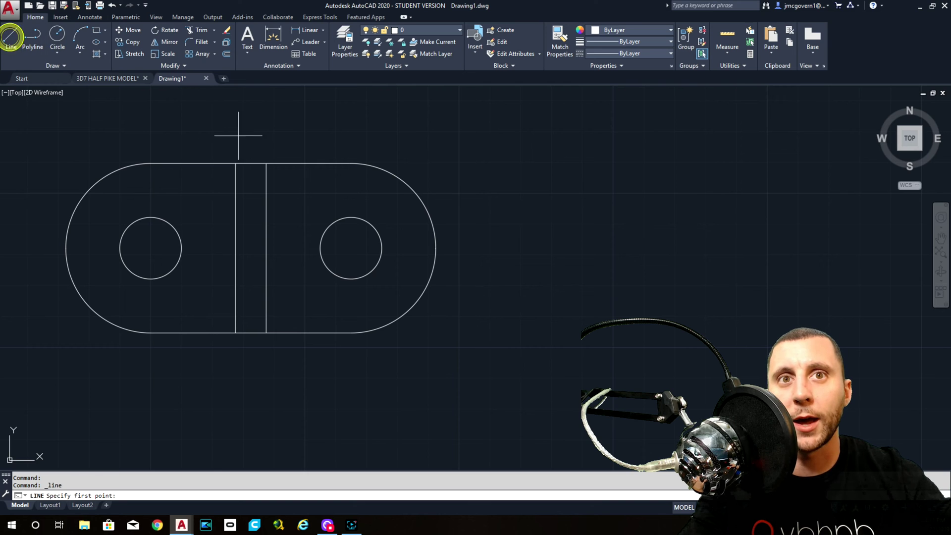
Close the strip's top and bottom with short lines and join its four lines
left_click(235, 163)
left_click(263, 159)
key("Escape")
key("Return")
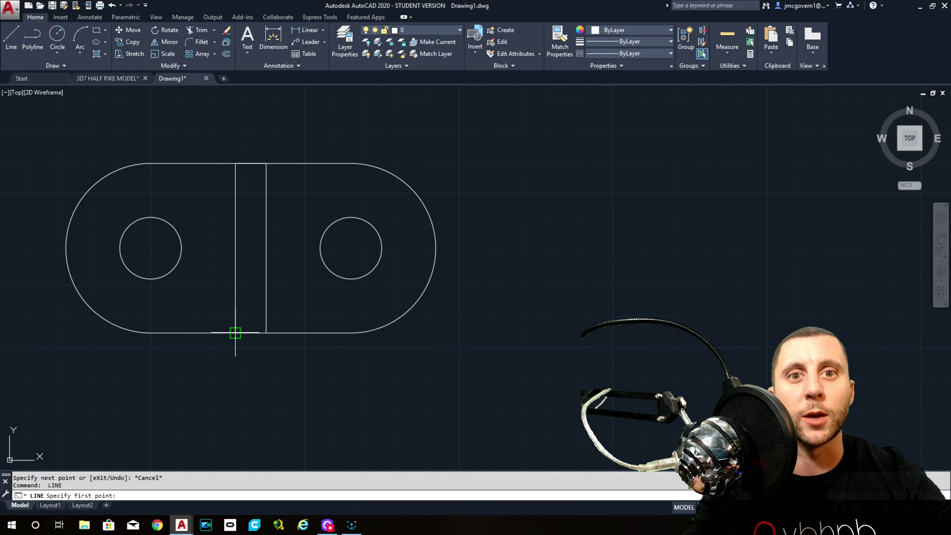
left_click(236, 333)
left_click(266, 332)
key("Escape")
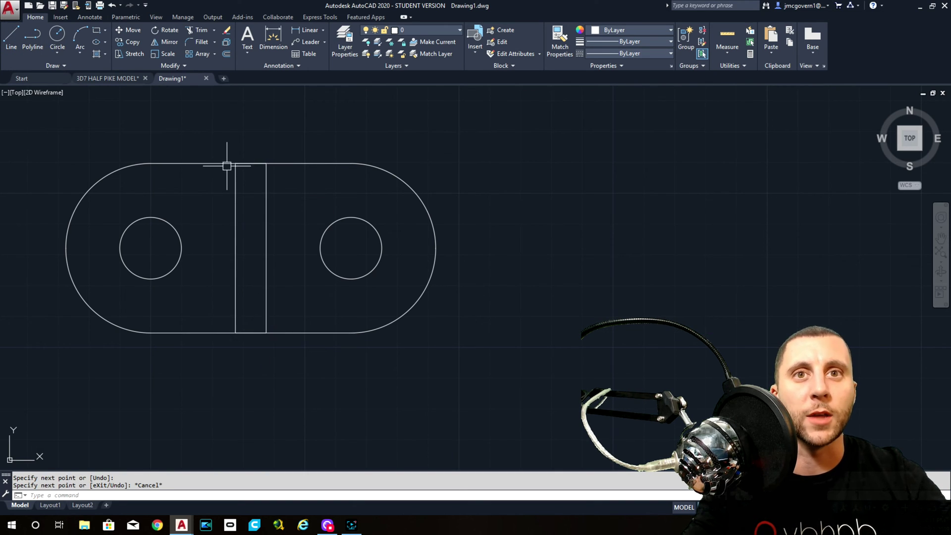
left_click(227, 166)
left_click(284, 357)
type("j")
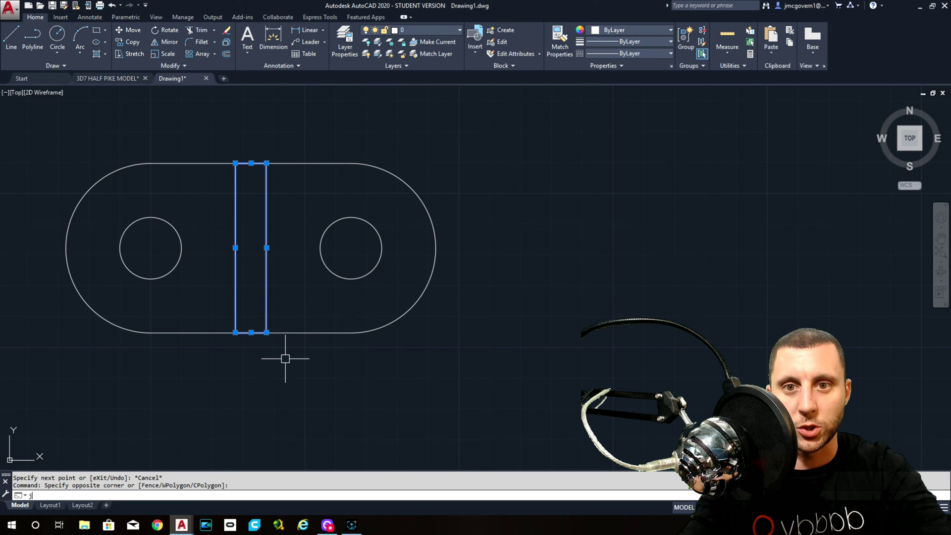
type("oin")
key("Return")
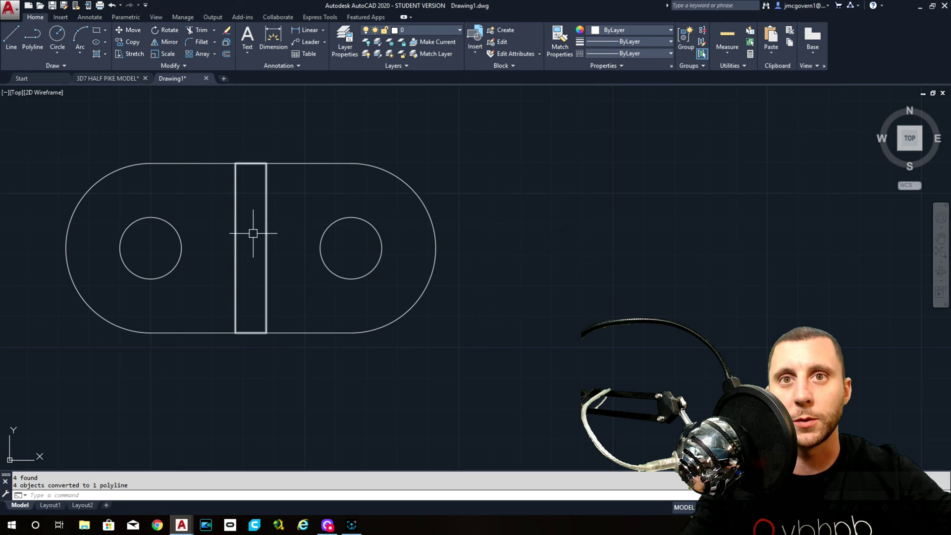
Join the left and right outline pieces into one closed polyline
mouse_move(196, 179)
left_mouse_down()
mouse_move(140, 155)
mouse_move(183, 307)
mouse_move(118, 355)
left_mouse_up()
mouse_move(468, 217)
left_mouse_down()
mouse_move(442, 234)
mouse_move(431, 285)
mouse_move(401, 310)
left_mouse_up()
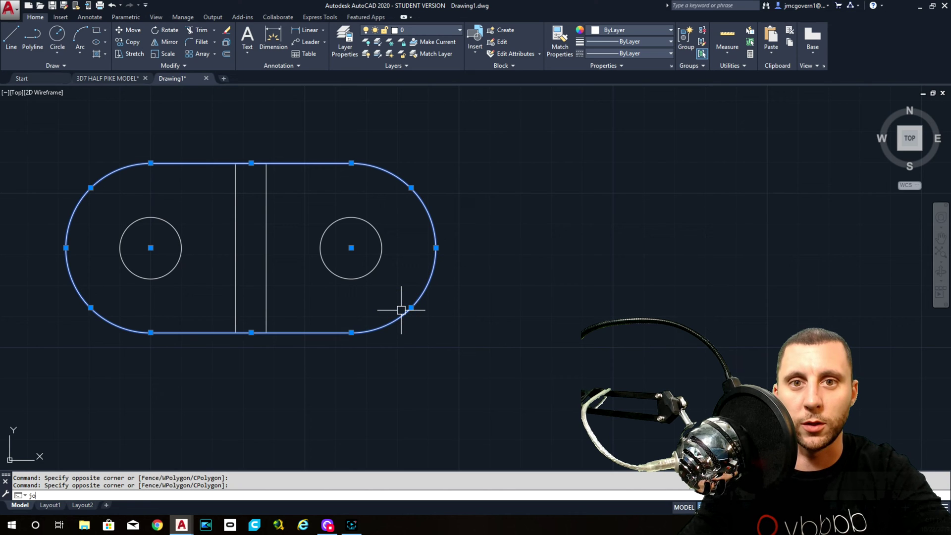
type("j")
key("Return")
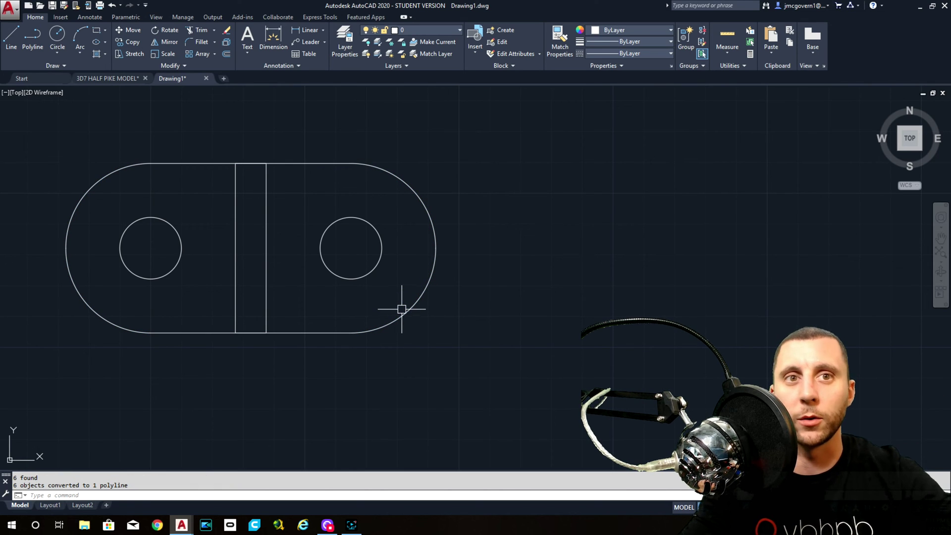
left_click(925, 156)
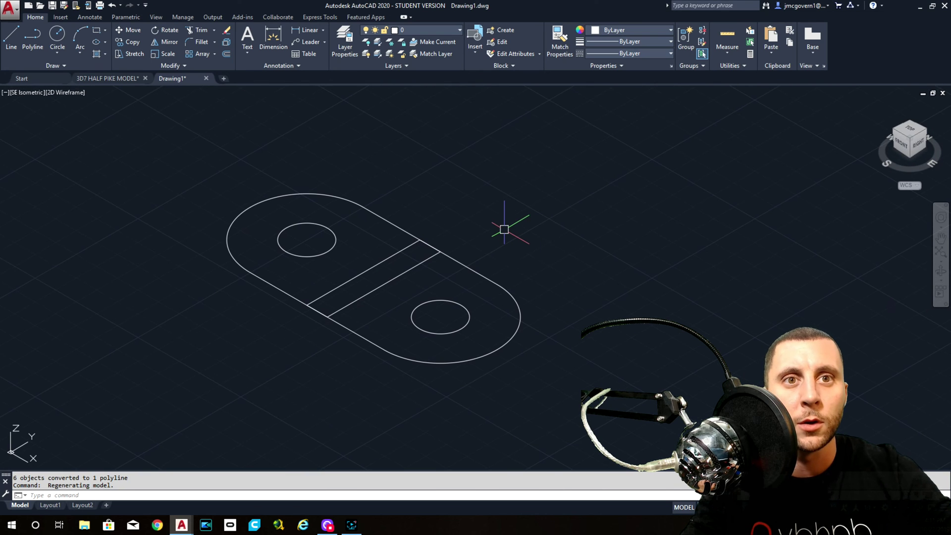
left_click(910, 129)
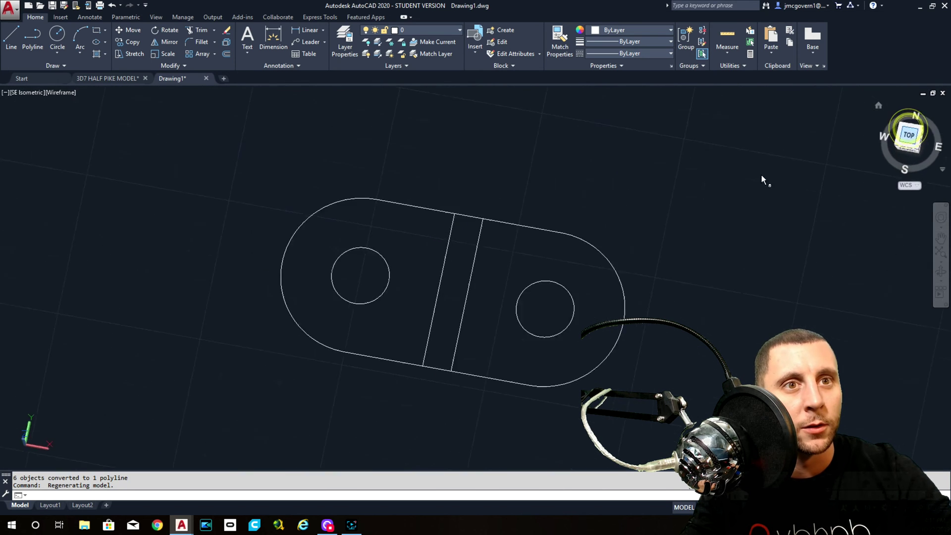
left_click(16, 94)
In the Front view, draw a 6 by 1/2 base profile rectangle
left_click(43, 164)
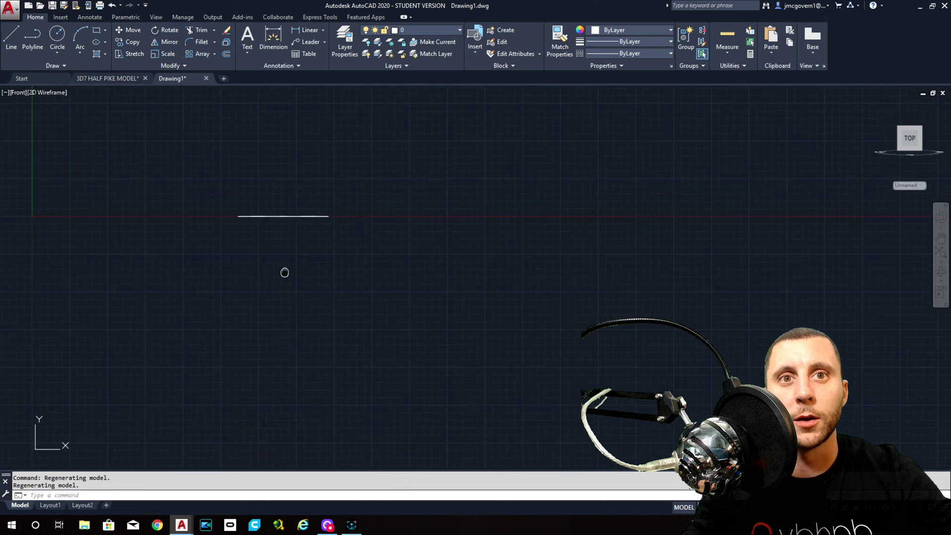
middle_click_drag(284, 272, 326, 247)
left_click(11, 37)
left_click(259, 289)
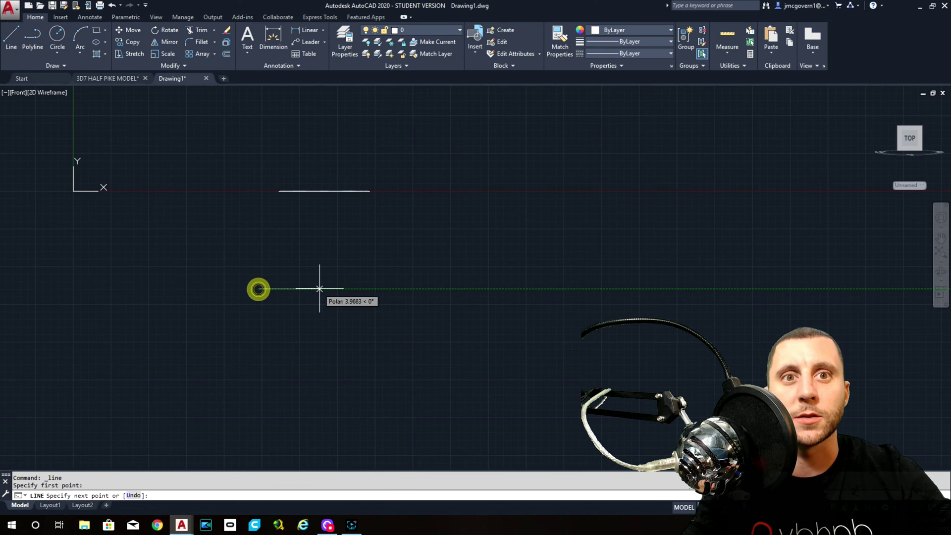
type("6")
key("Return")
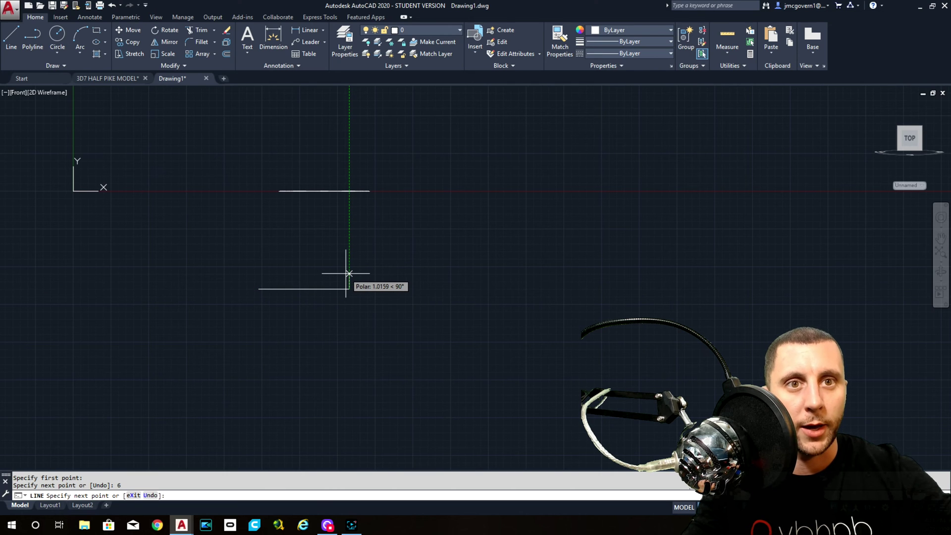
key("Return")
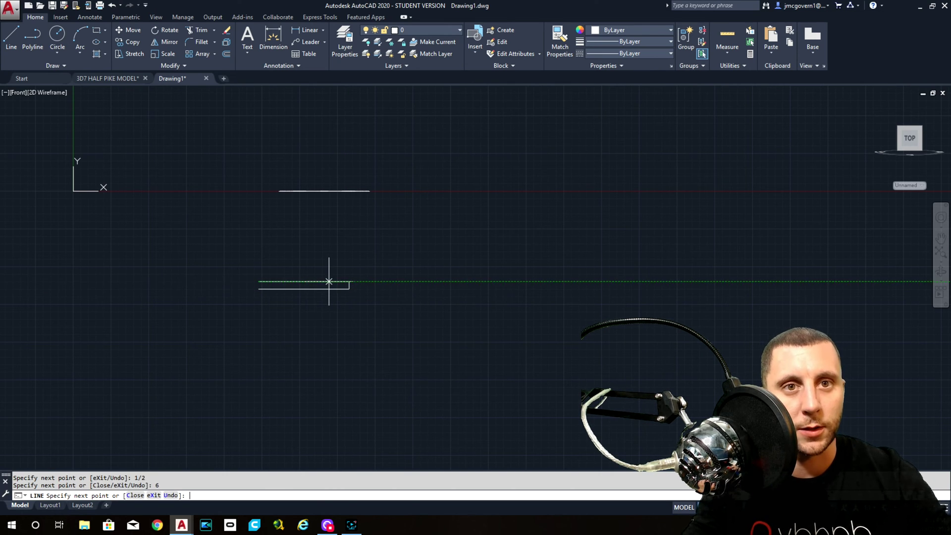
left_click(258, 282)
left_click(258, 289)
key("Escape")
scroll(307, 289, "up", 5)
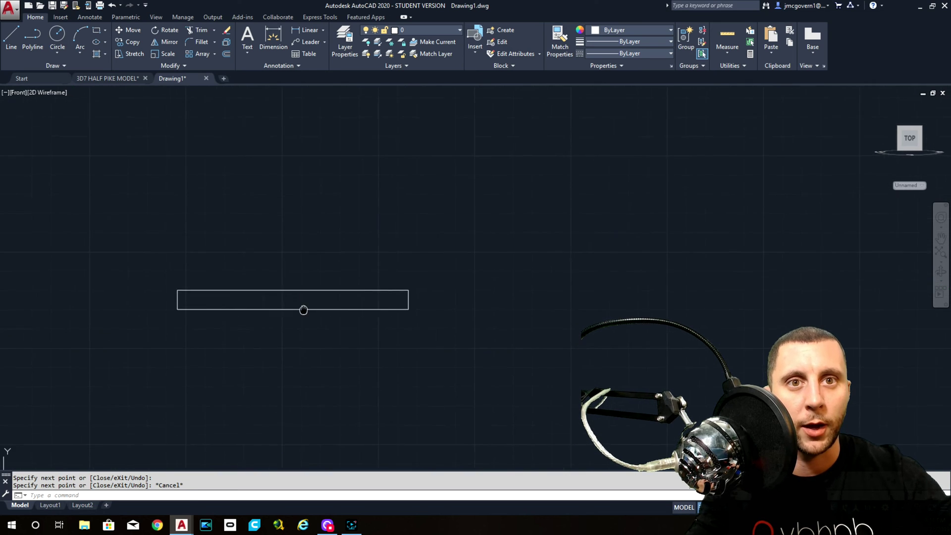
Start a line at the base's top-edge midpoint, then cancel it
left_click(11, 37)
left_click(286, 279)
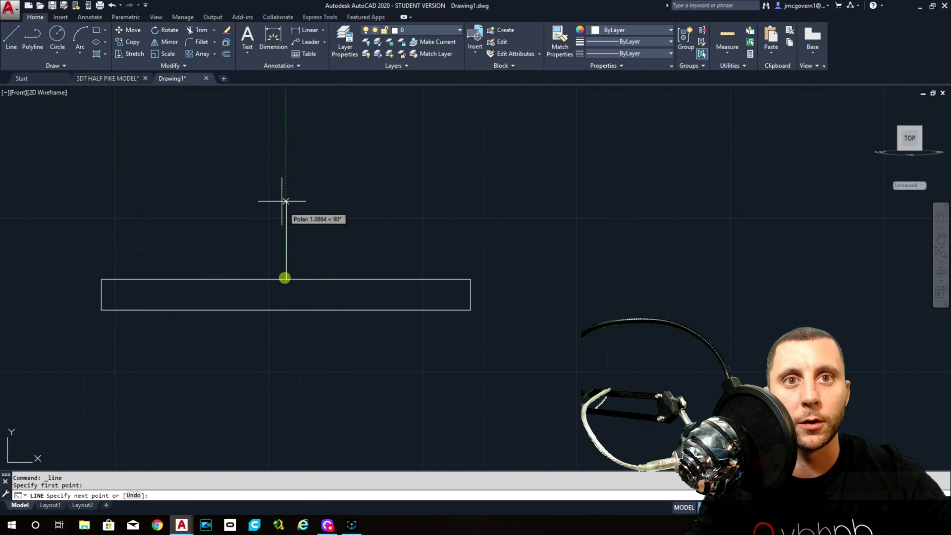
key("Escape")
Pan over the 3D7 HALF PIKE MODEL reference, then return to Drawing1's 6 by 1/2 rectangle
left_click(107, 78)
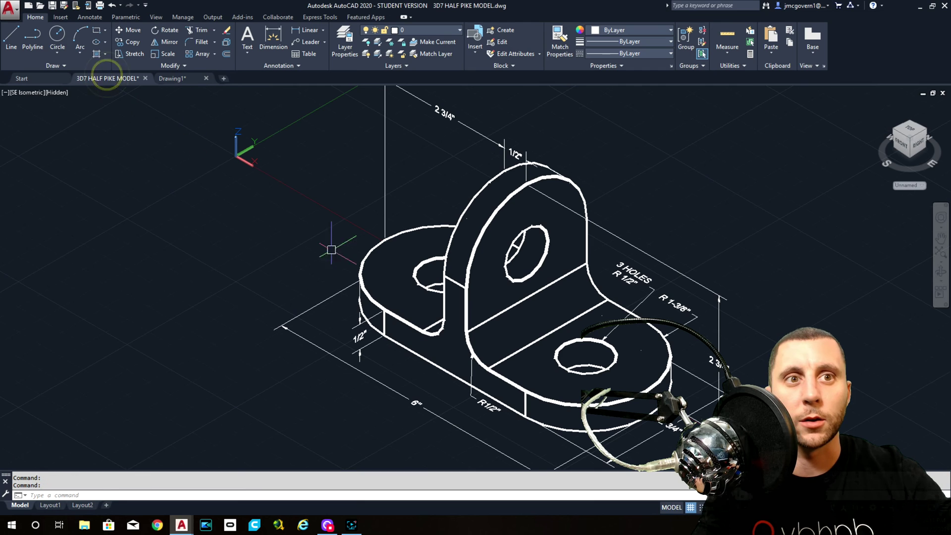
middle_click_drag(495, 342, 410, 278)
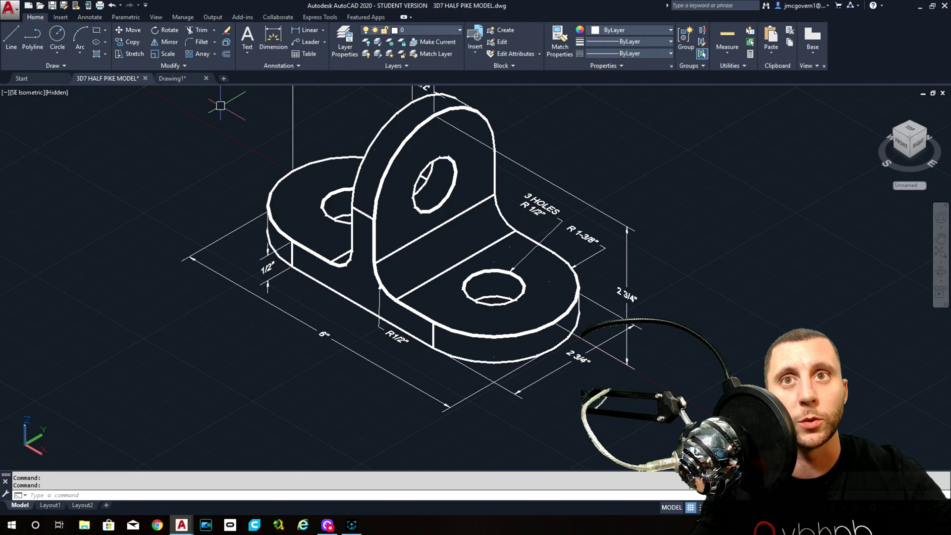
left_click(173, 78)
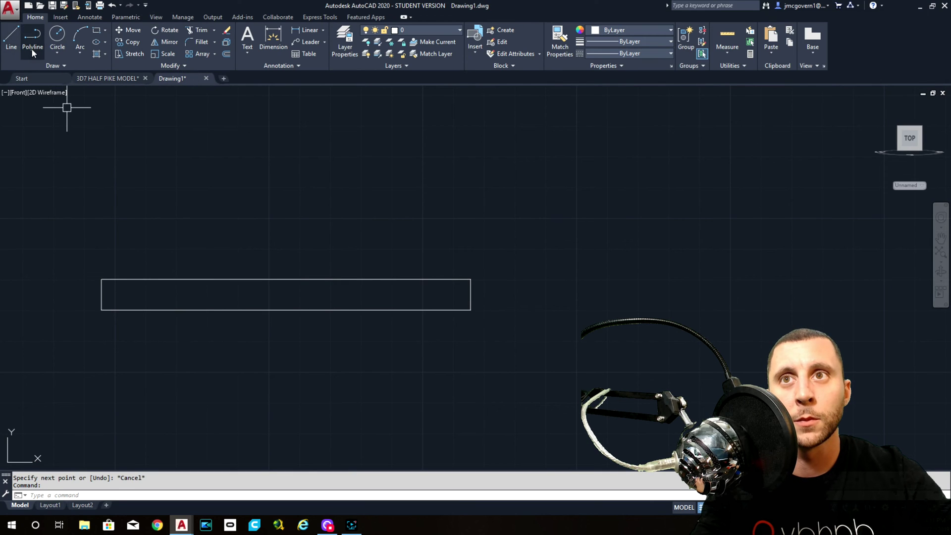
Draw a 2-3/4 vertical line up from the base rectangle's top-edge midpoint
left_click(11, 36)
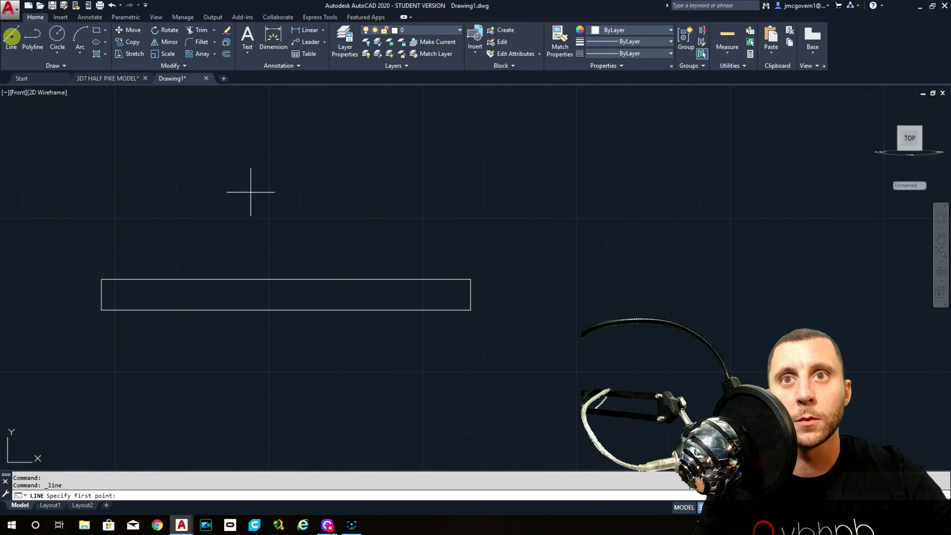
left_click(285, 280)
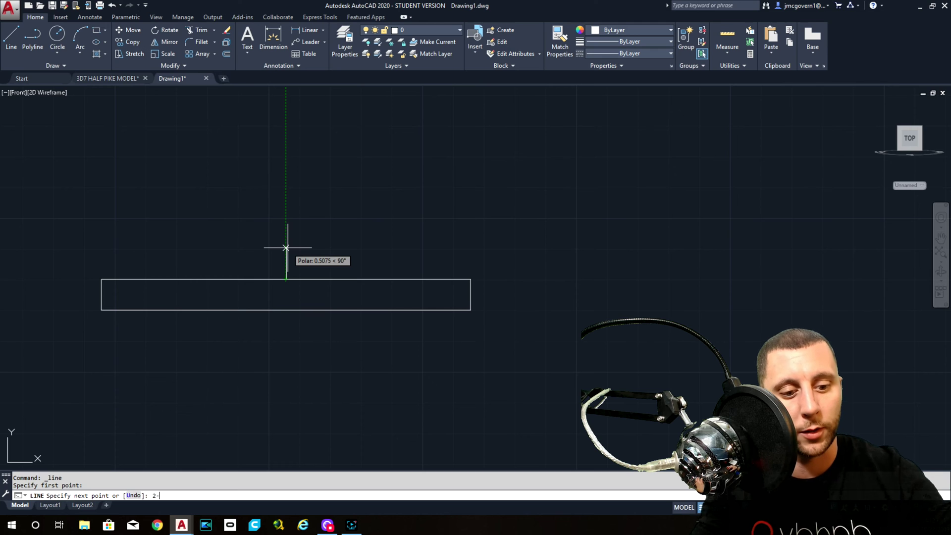
type("2-3/4")
key("Return")
key("Escape")
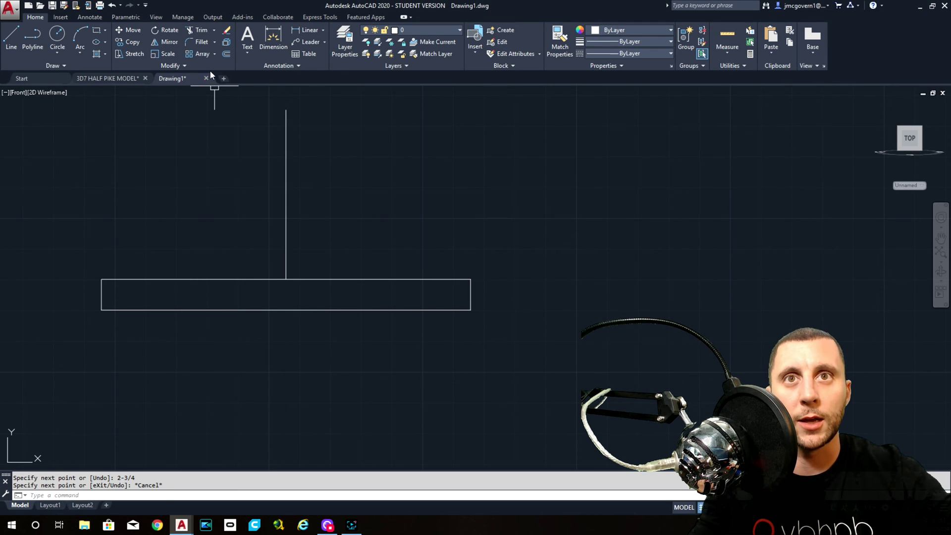
Offset the vertical line 1/4 to both the left and right sides
left_click(225, 55)
type("1/4")
key("Return")
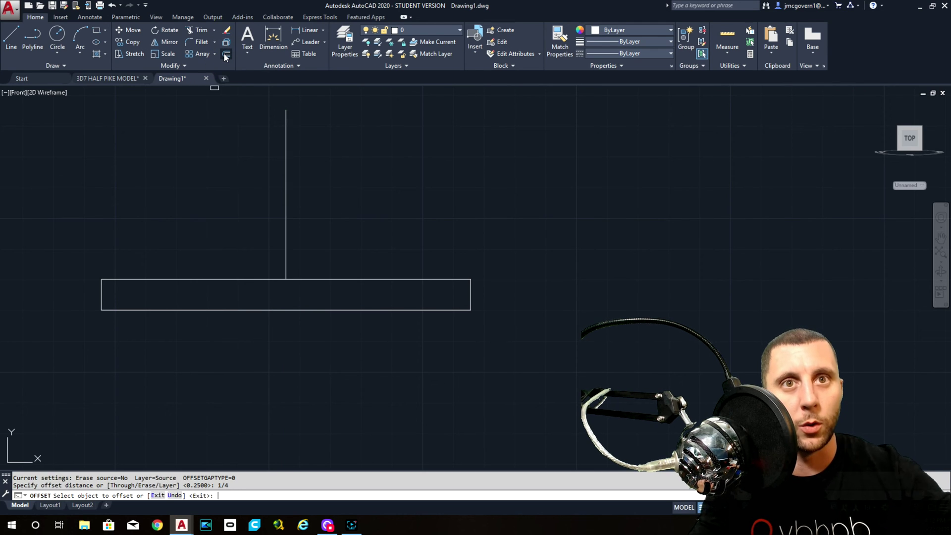
left_click(284, 193)
left_click(263, 196)
left_click(284, 195)
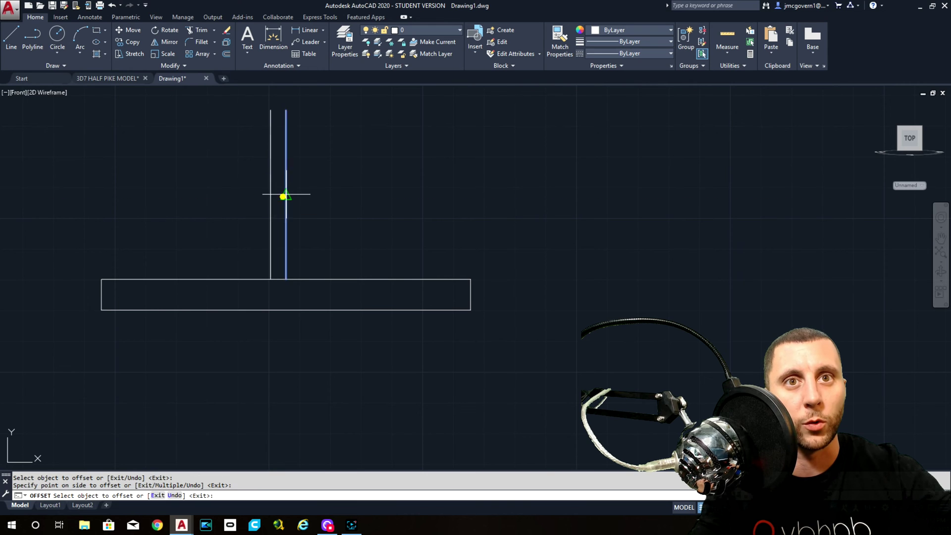
left_click(312, 202)
key("Escape")
Erase the middle line and trim the base's top edge between the upright lines
left_click(289, 202)
left_click(282, 208)
key("Delete")
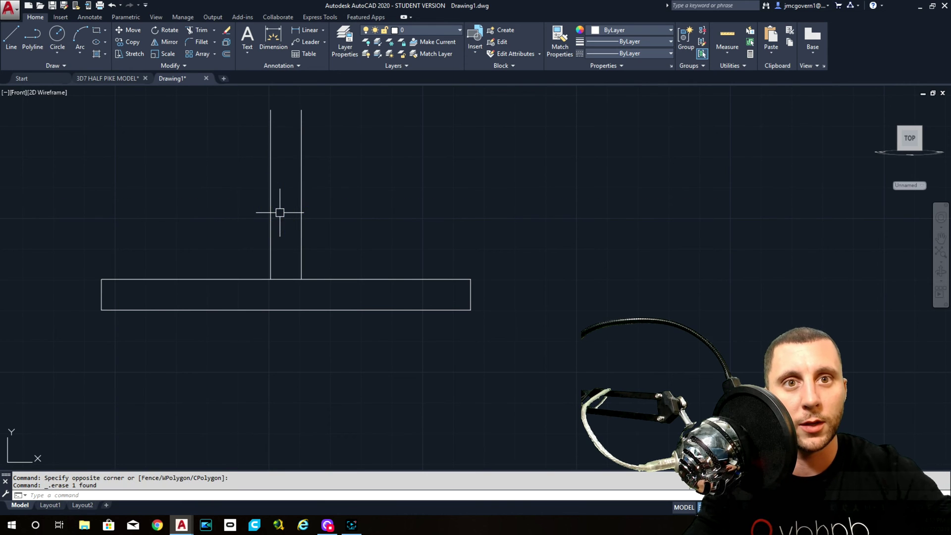
type("tr")
key("Return")
left_click_drag(282, 247, 278, 291)
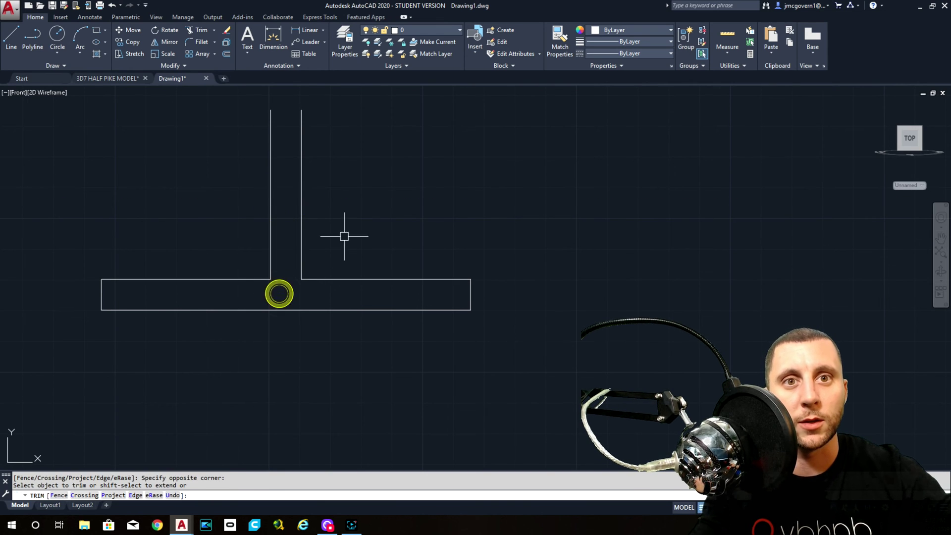
key("Escape")
Cap the upright with a line joining the tops of its two sides
type("l")
key("Return")
left_click(271, 110)
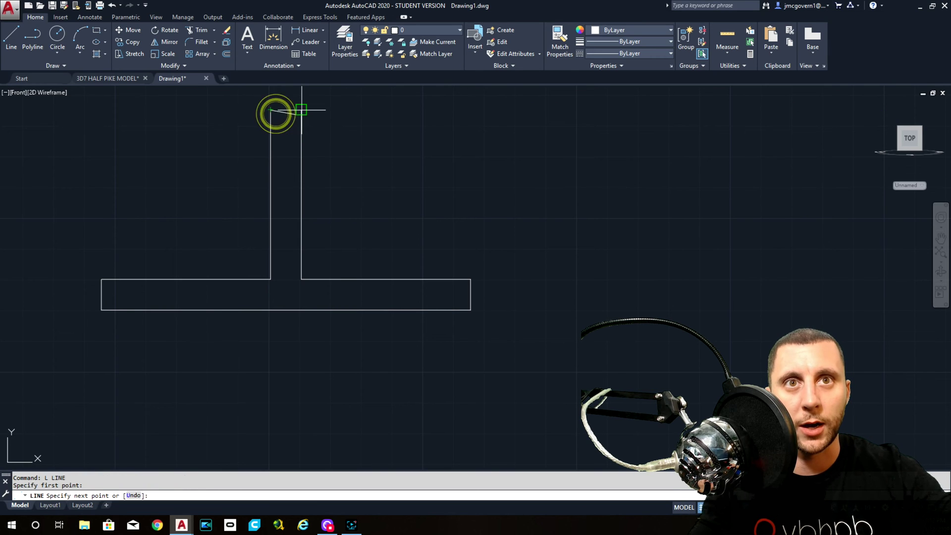
left_click(300, 110)
key("Escape")
middle_click_drag(410, 231, 413, 253)
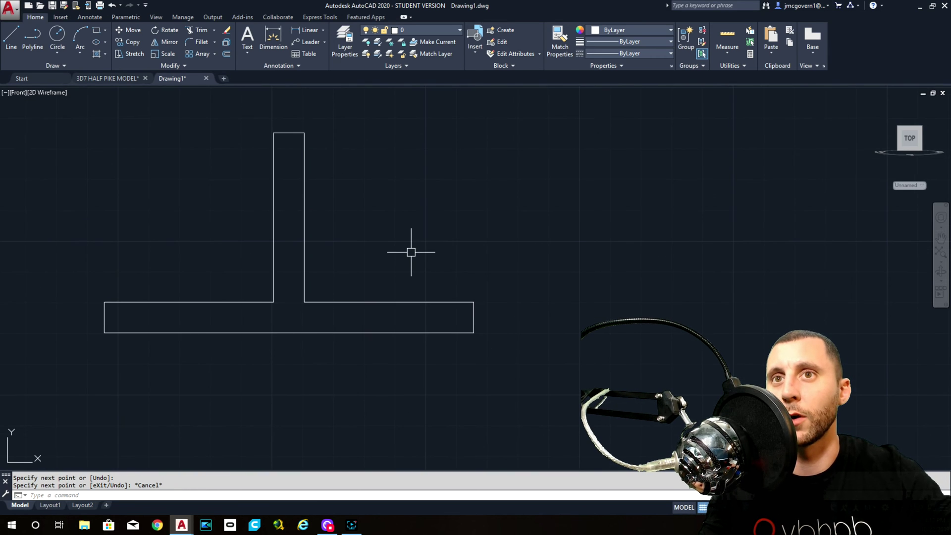
scroll(171, 213, "down", 5)
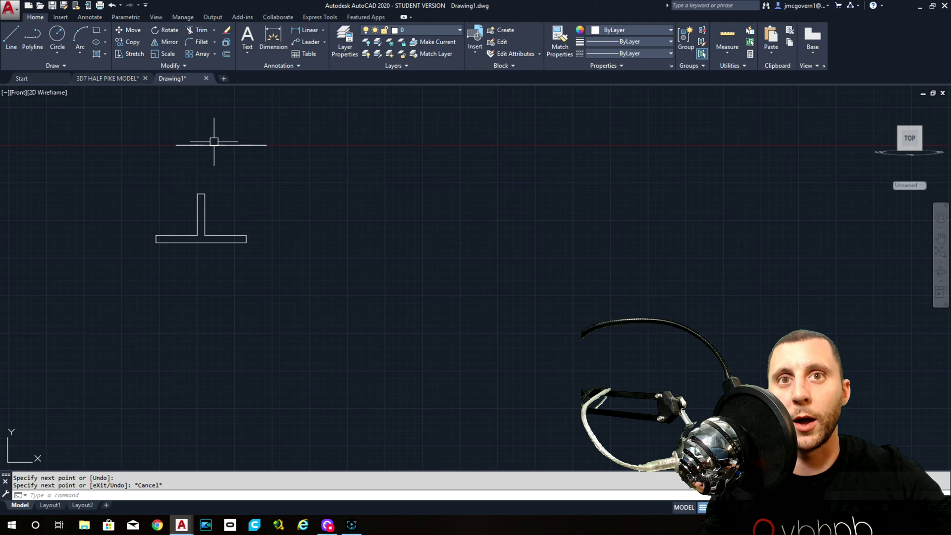
Window-select the T-shaped profile and move it to the right
left_click(104, 165)
left_click(297, 268)
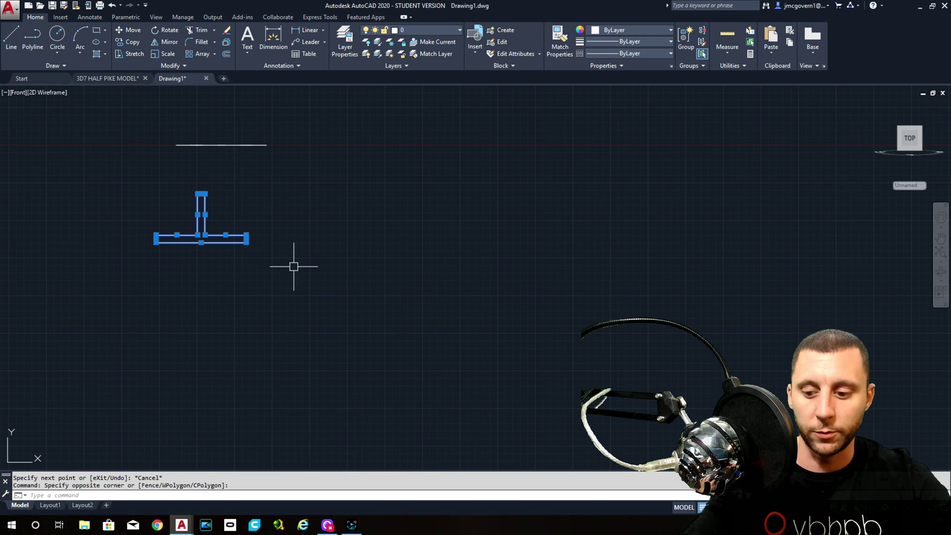
type("m")
key("Return")
left_click(220, 261)
left_click(459, 261)
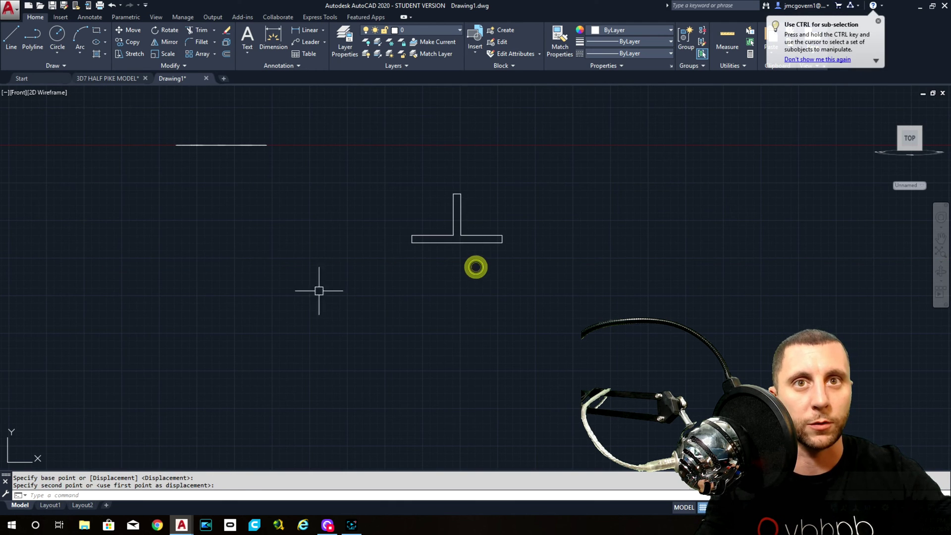
Switch to the Right view, then bring up the 3D7 HALF PIKE MODEL drawing
left_click(16, 92)
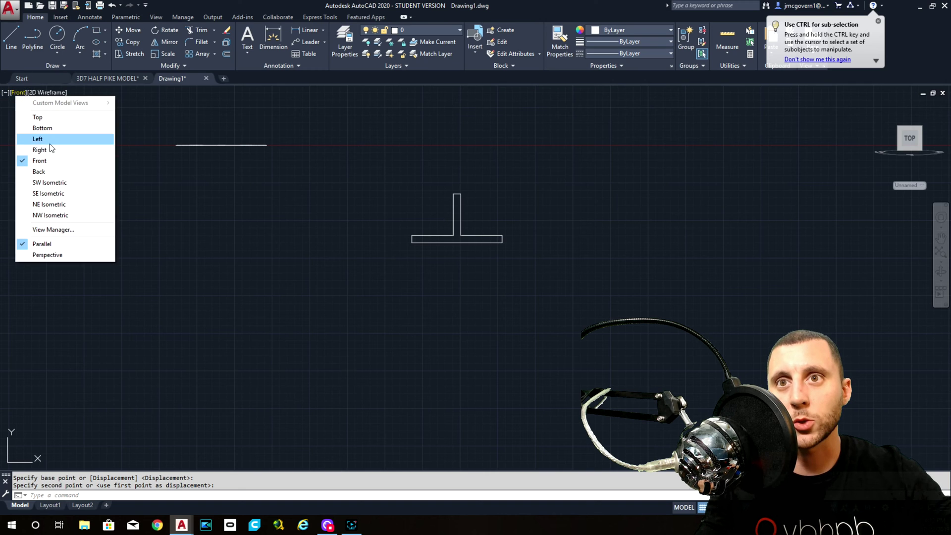
left_click(50, 148)
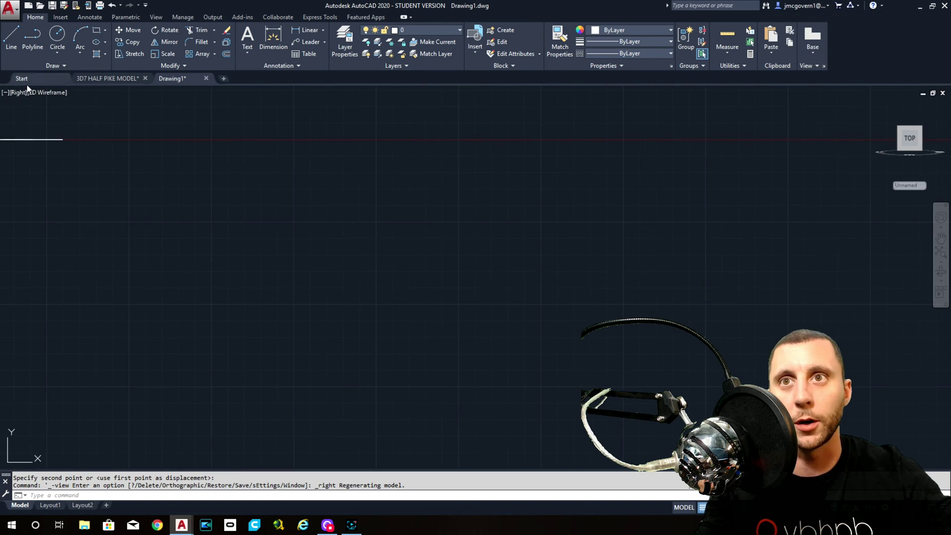
left_click(130, 78)
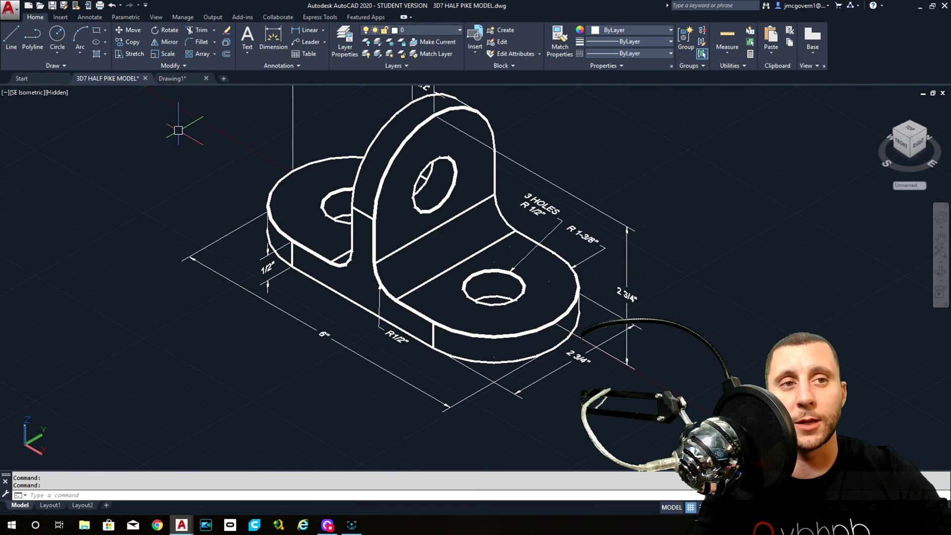
left_click(25, 93)
left_click(44, 146)
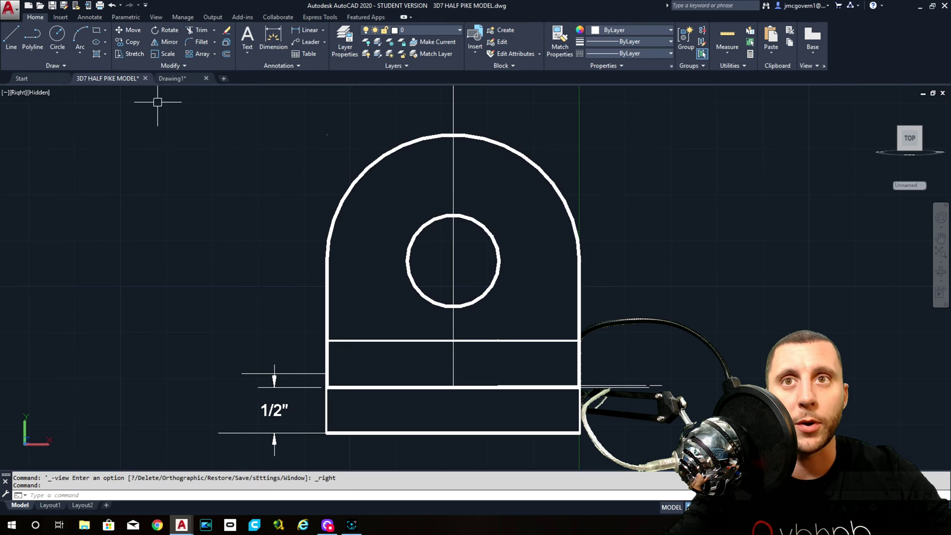
left_click(173, 79)
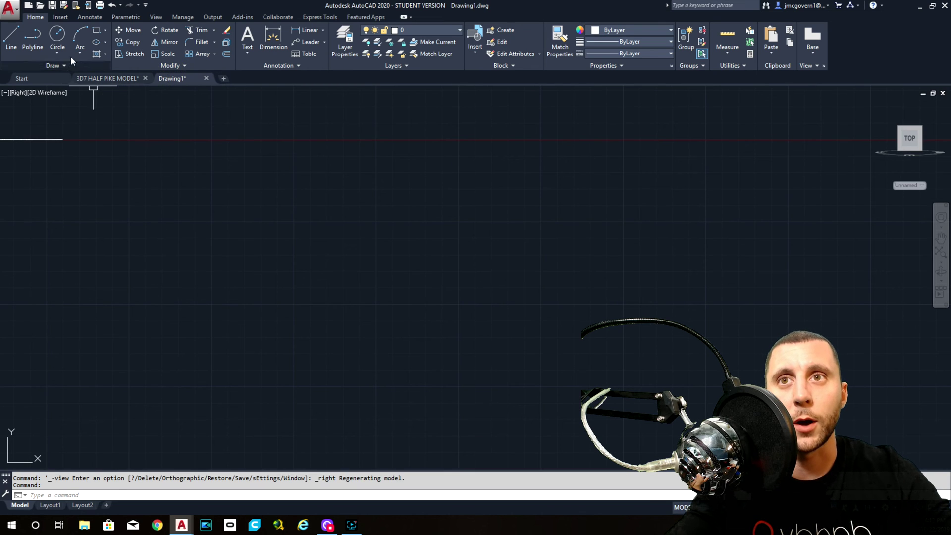
Draw a closed 2.75 by 1/2 base rectangle for the side profile
left_click(11, 36)
left_click(314, 291)
type("2")
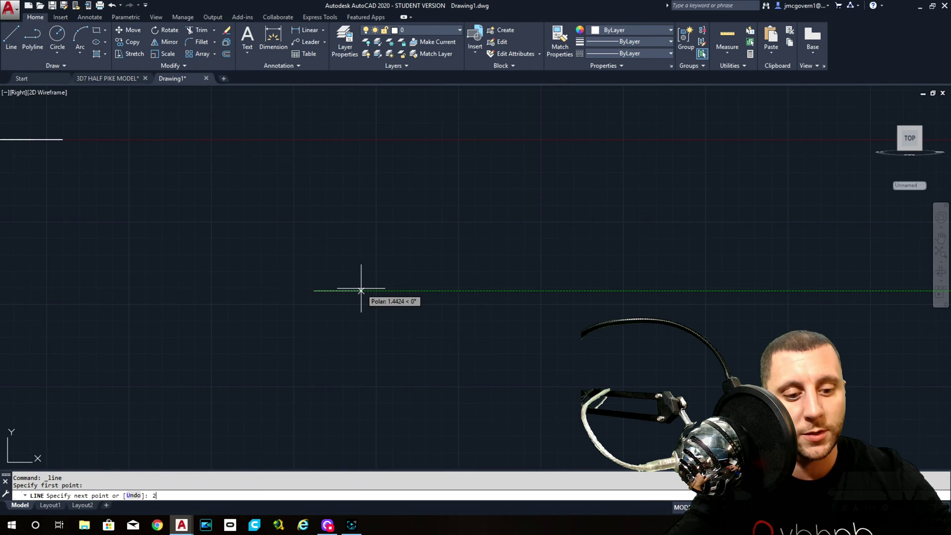
type(".75")
key("Return")
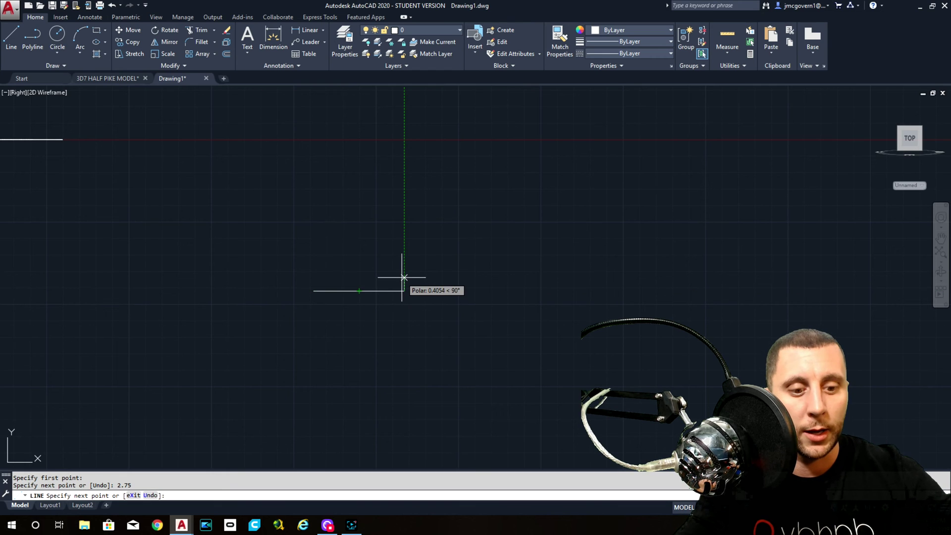
type("1/2")
key("Return")
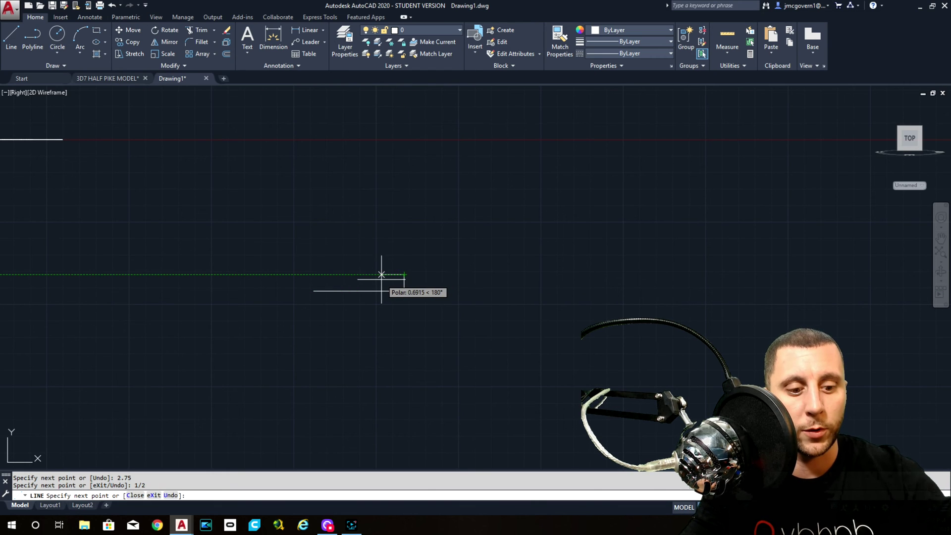
type("2.75")
key("Return")
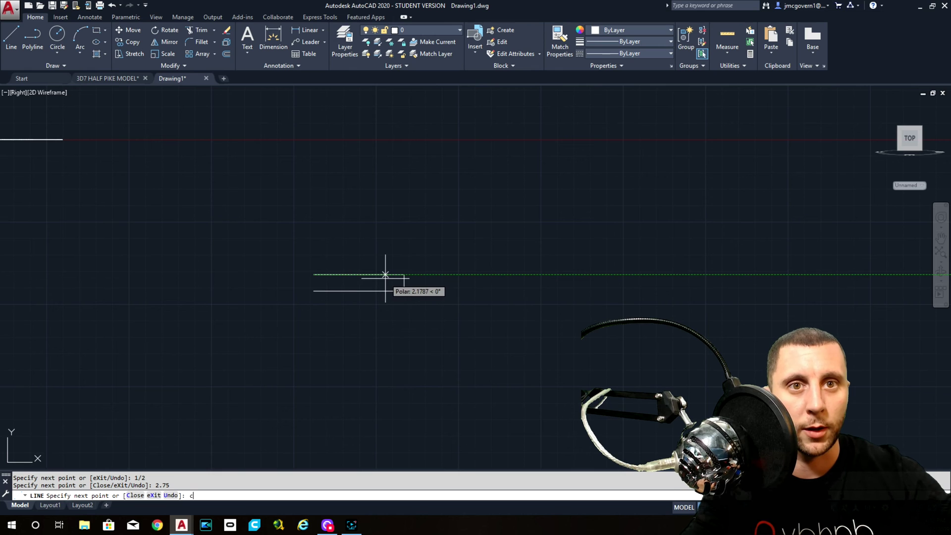
type("c")
key("Return")
Draw a 2.75-square upright outline on top of the base rectangle
left_click(11, 35)
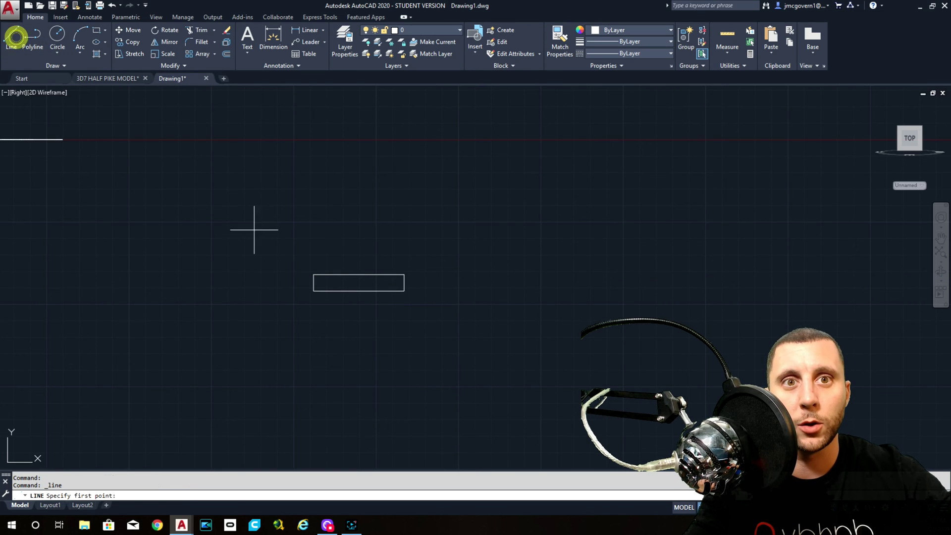
left_click(313, 275)
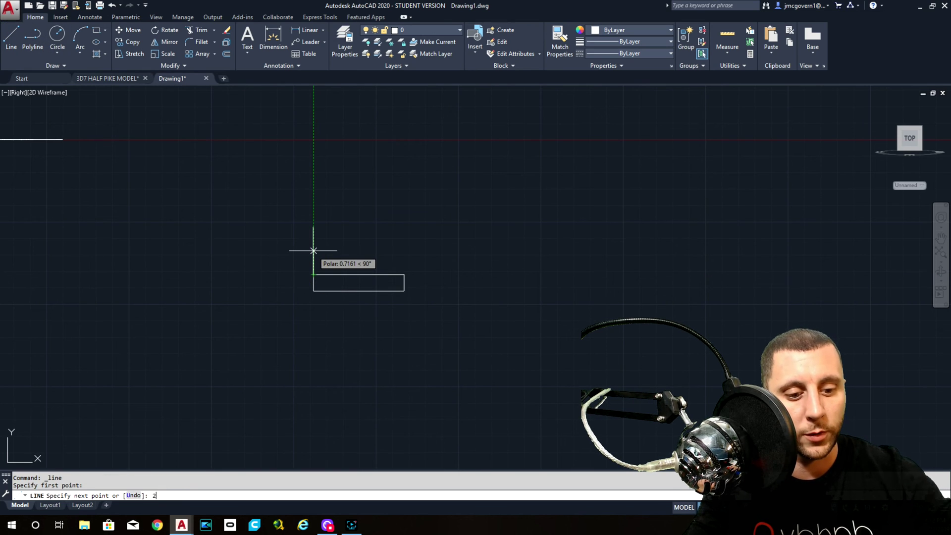
type("2.75")
key("Return")
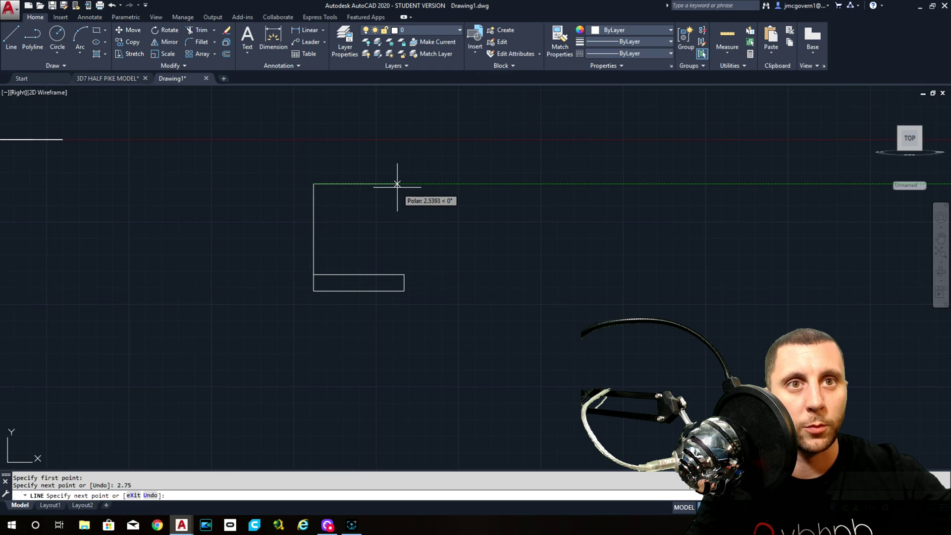
key("Return")
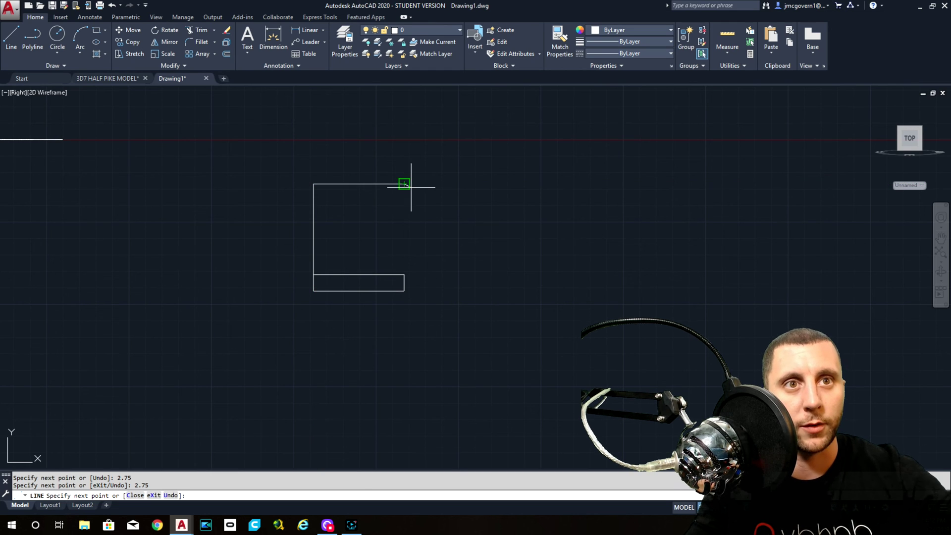
left_click(403, 273)
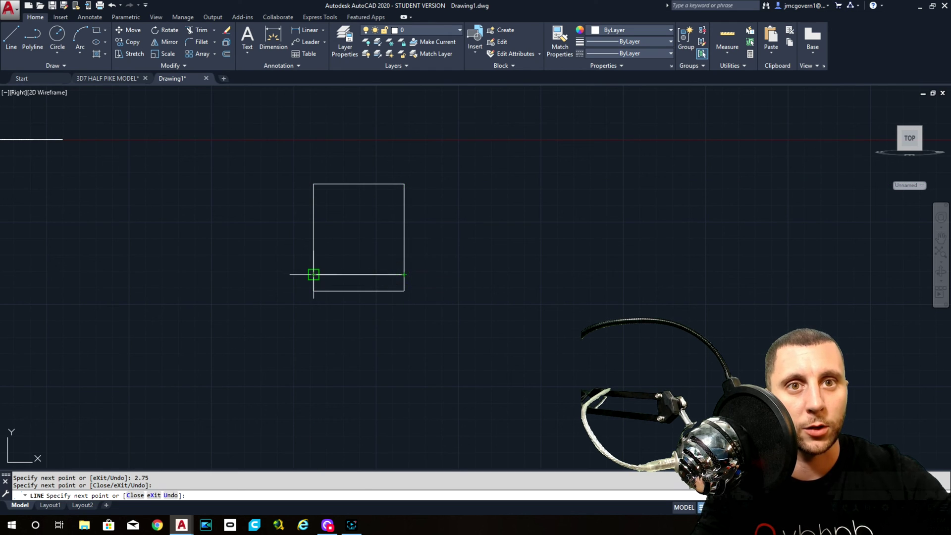
key("Escape")
Join the upright's four lines into a single polyline with J
left_click(314, 269)
left_click(339, 193)
left_click(307, 163)
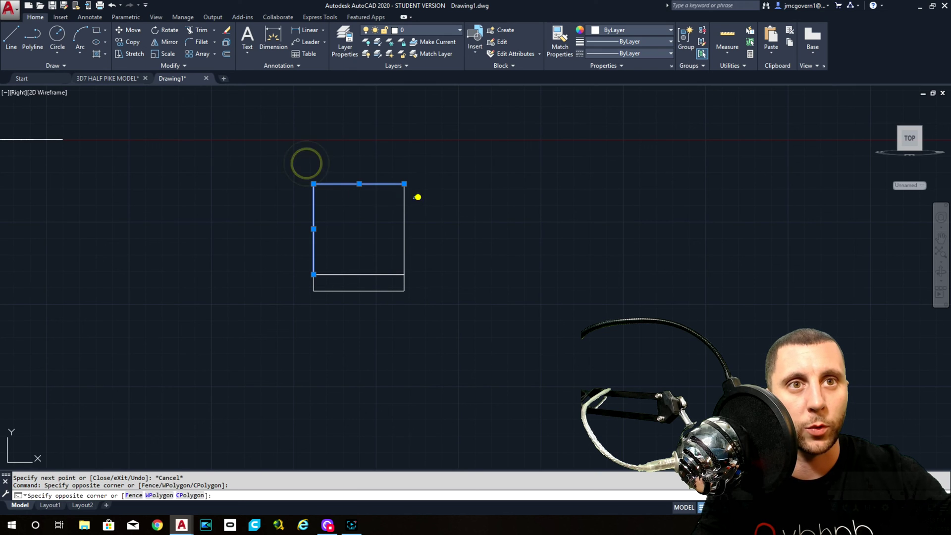
left_click(418, 195)
left_click(363, 272)
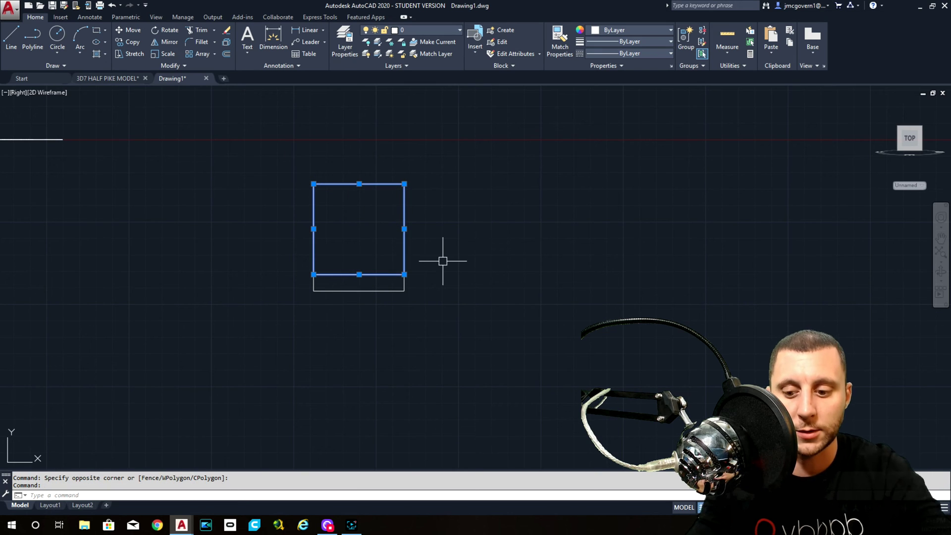
type("joi")
key("Return")
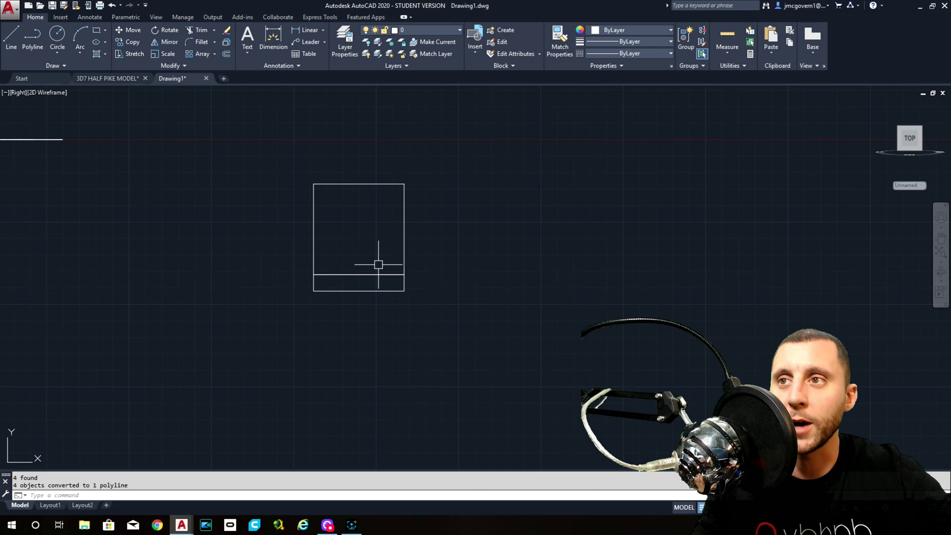
Join the base rectangle's lines into a single polyline
left_click(306, 269)
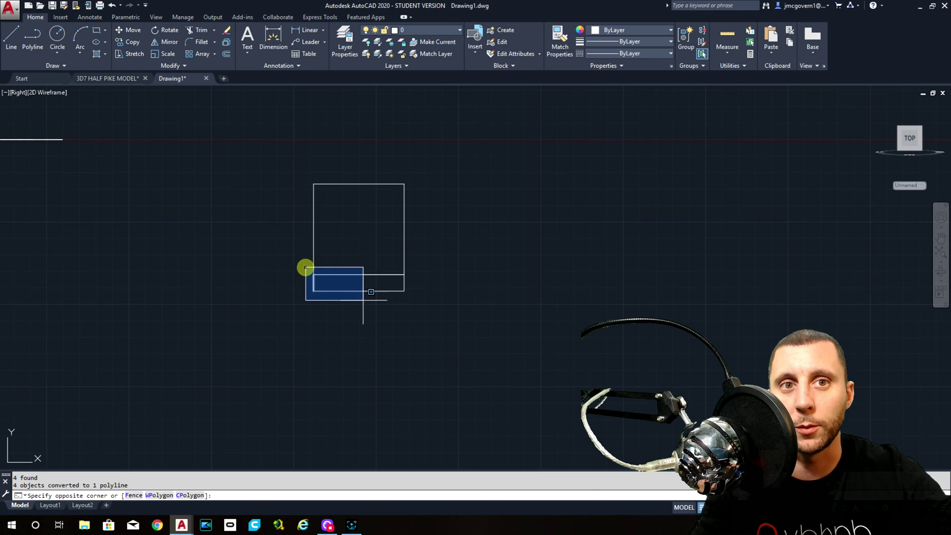
left_click(430, 308)
type("j")
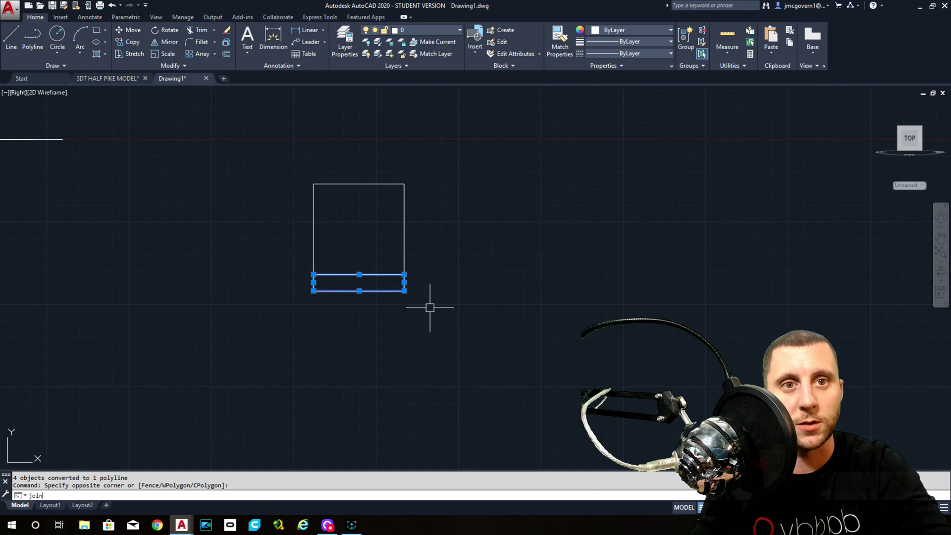
type("oin")
key("Return")
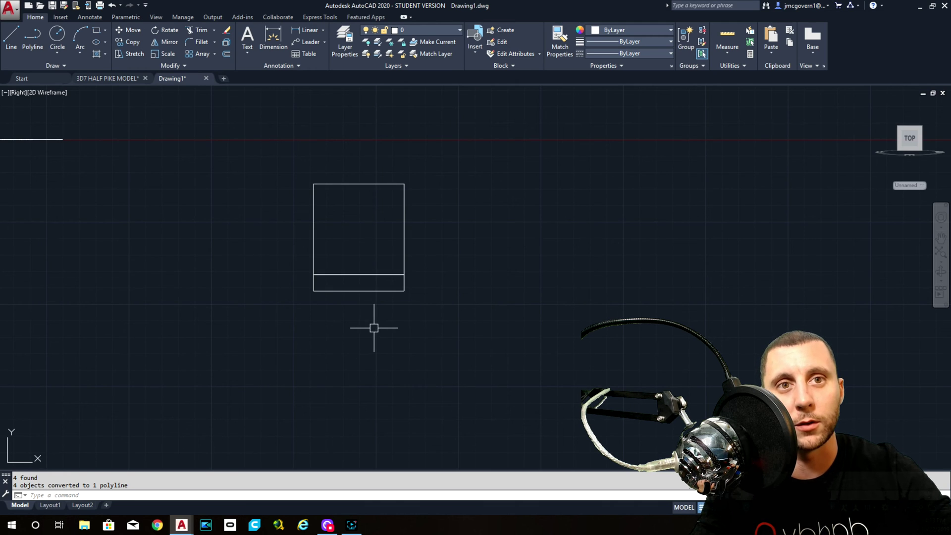
left_click(20, 93)
Return to the side view and fillet both top corners of the upright with radius 1-3/8
left_click(39, 115)
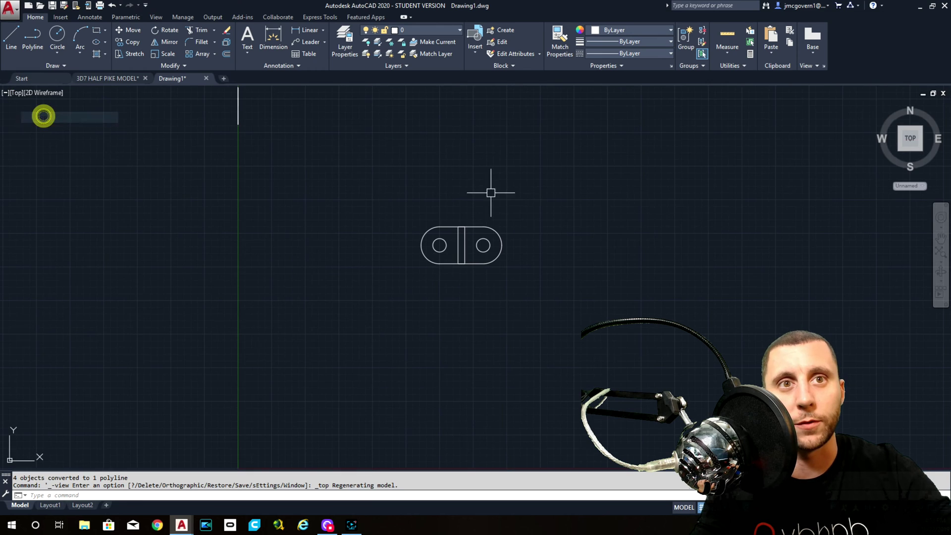
key("ctrl+z")
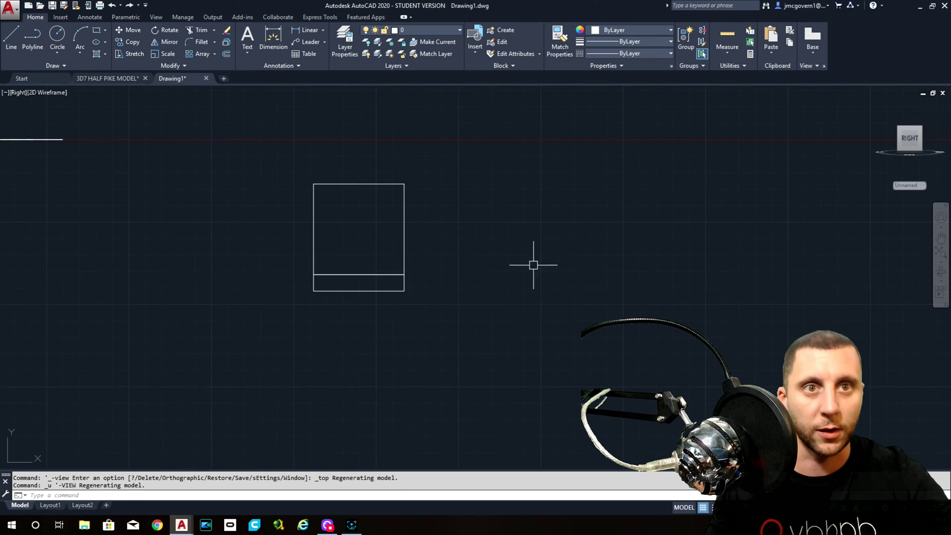
type("fillet")
key("Return")
type("r")
key("Return")
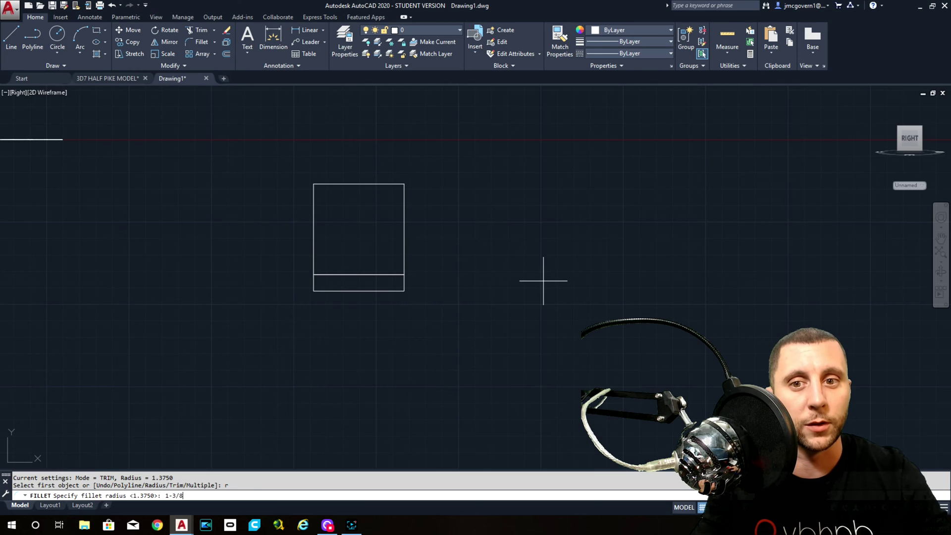
key("Return")
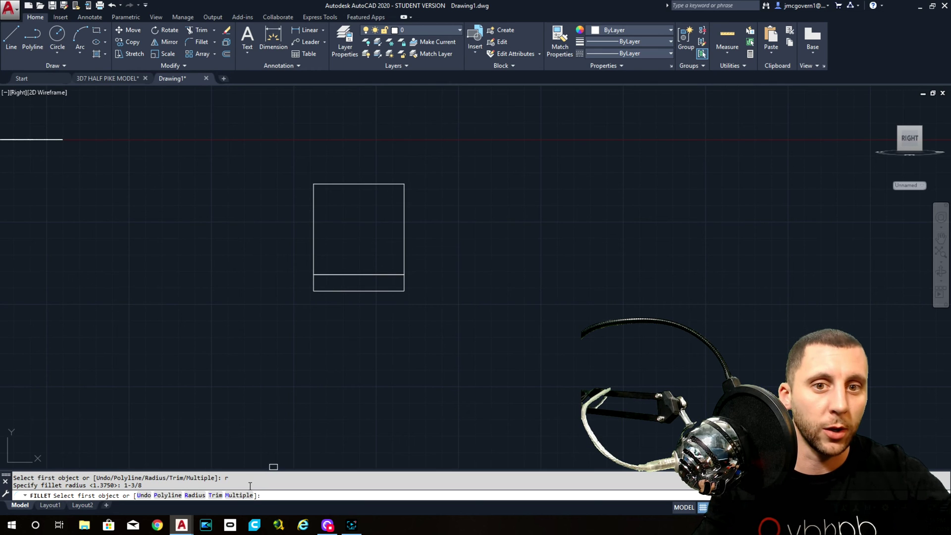
left_click(313, 215)
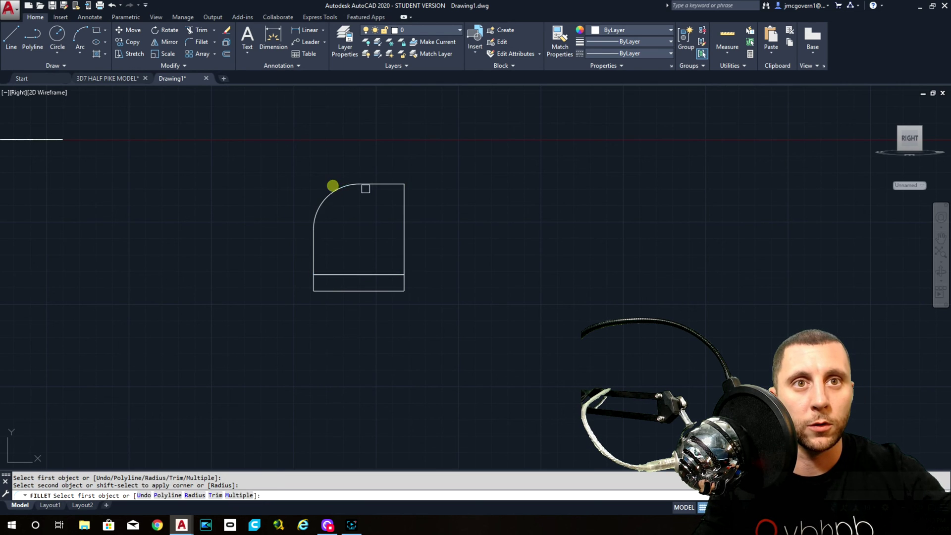
left_click(374, 184)
left_click(373, 184)
left_click(403, 221)
key("Escape")
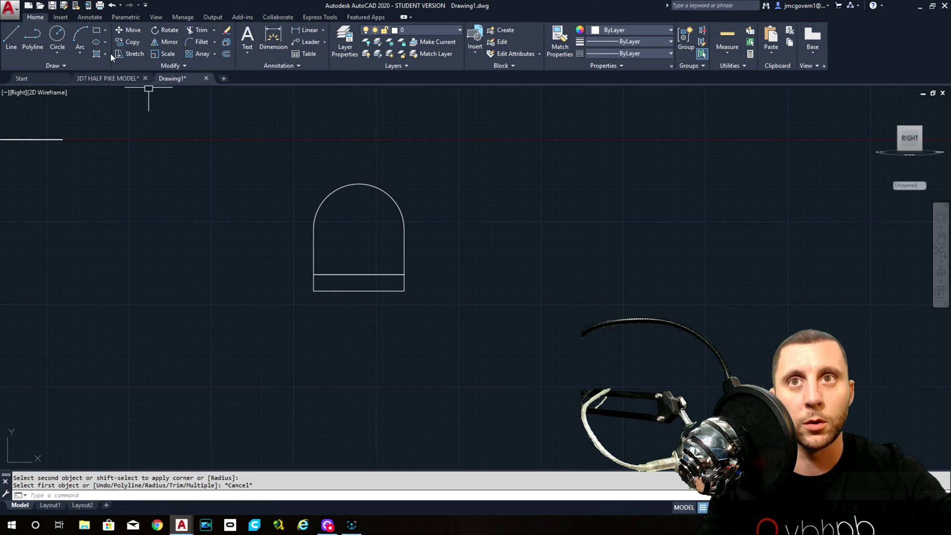
left_click(57, 37)
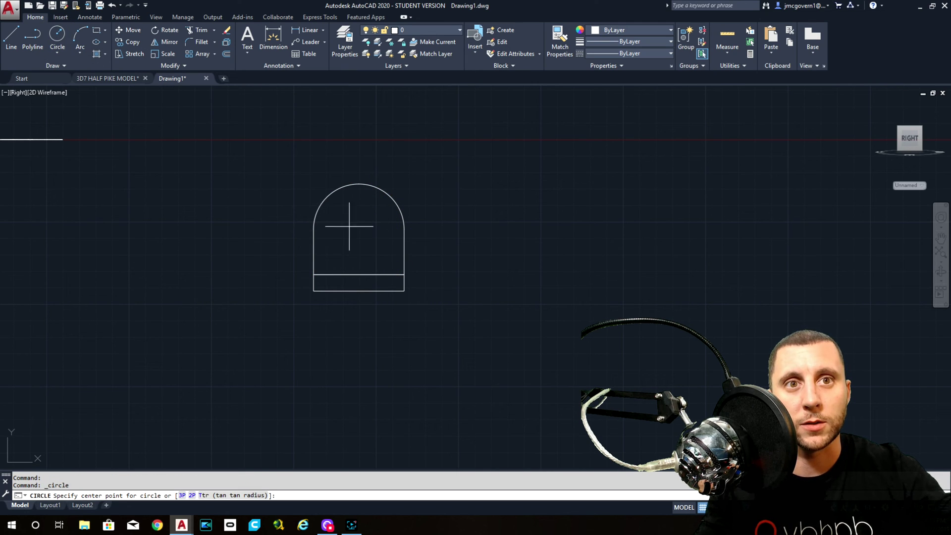
Cancel the first circle attempt and zoom the Right side view in on the arch
type("cen")
key("Return")
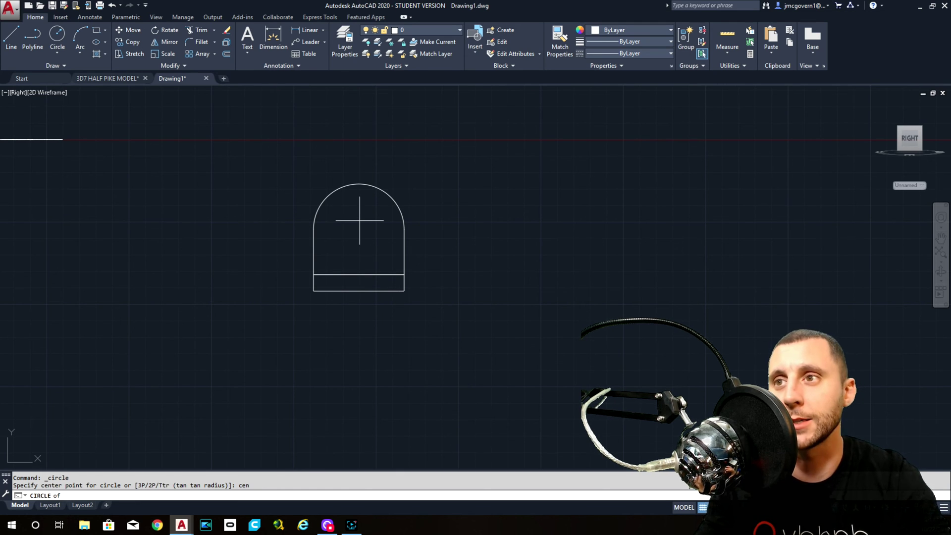
left_click(317, 216)
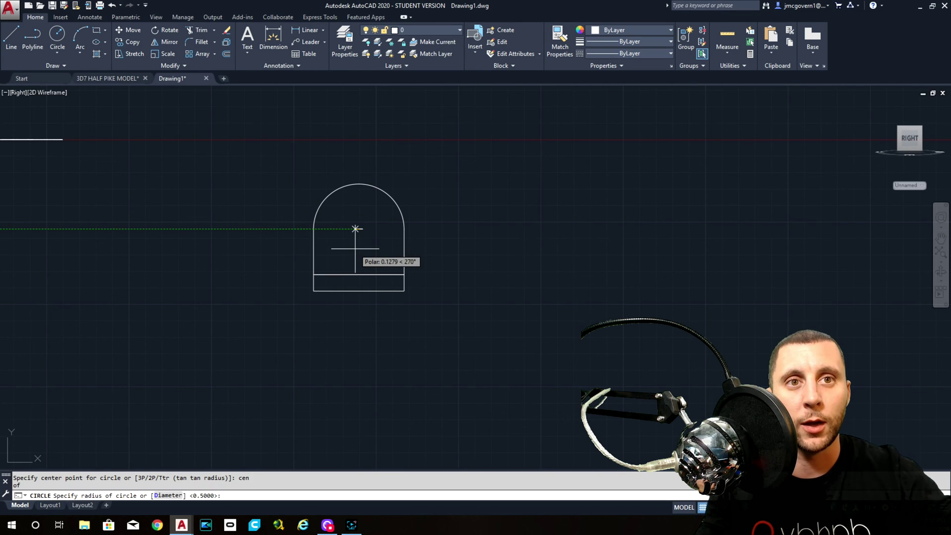
key("Escape")
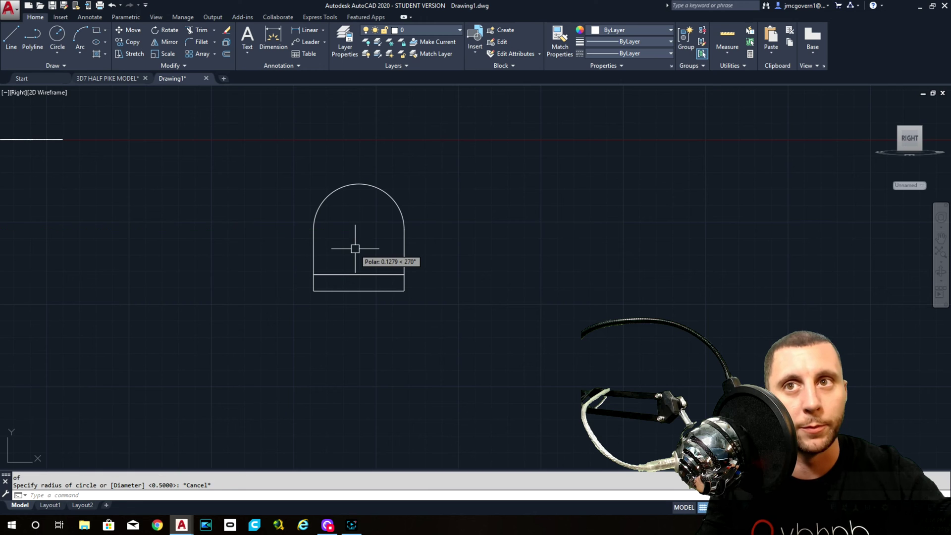
left_click(17, 93)
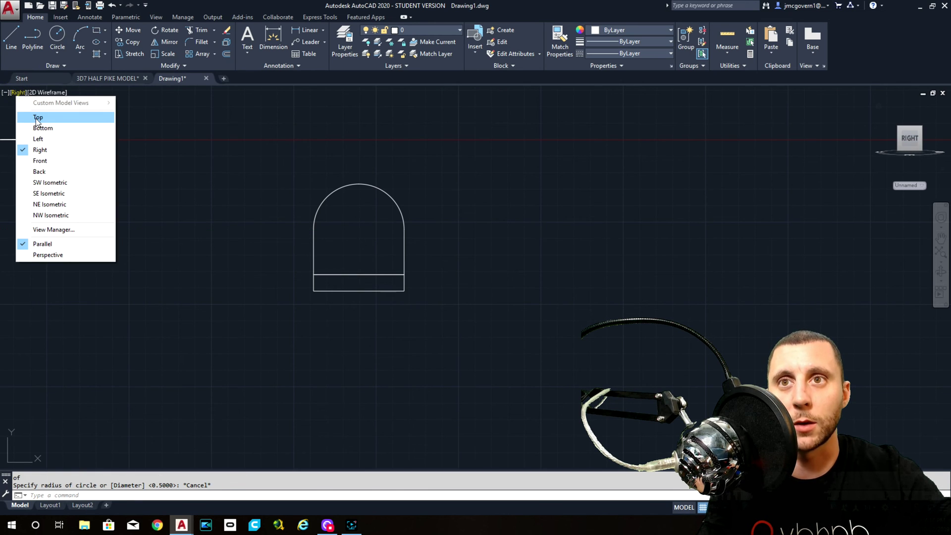
left_click(37, 118)
left_click(16, 93)
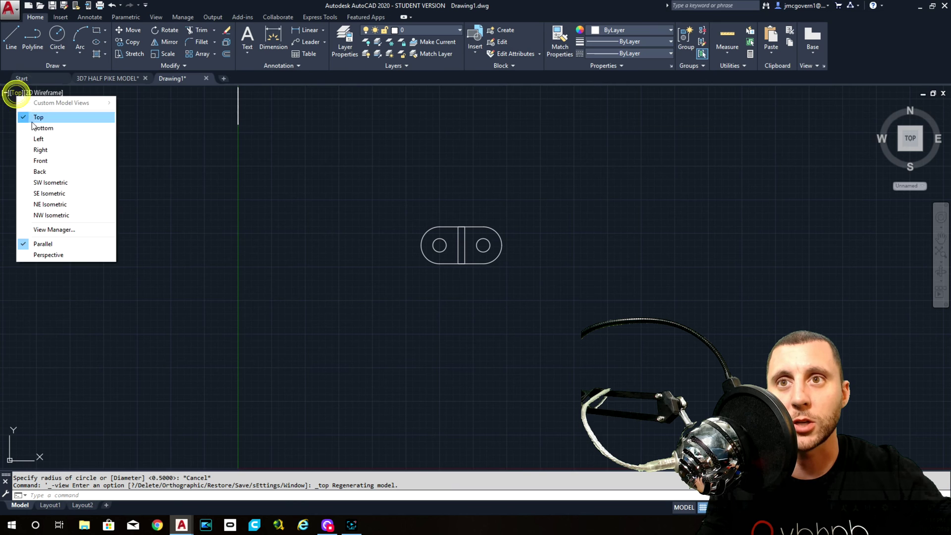
left_click(40, 150)
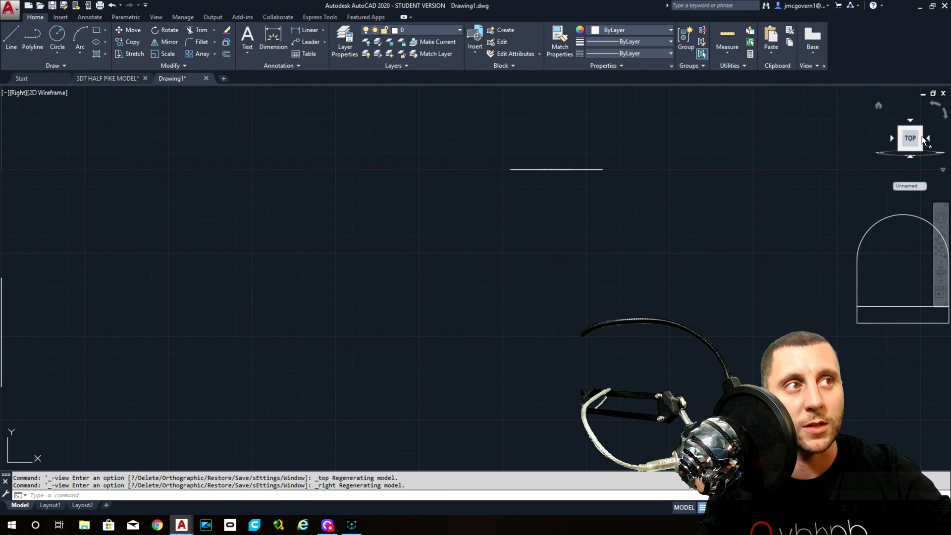
middle_click_drag(796, 212, 514, 259)
scroll(648, 303, "up", 4)
middle_click_drag(648, 304, 419, 313)
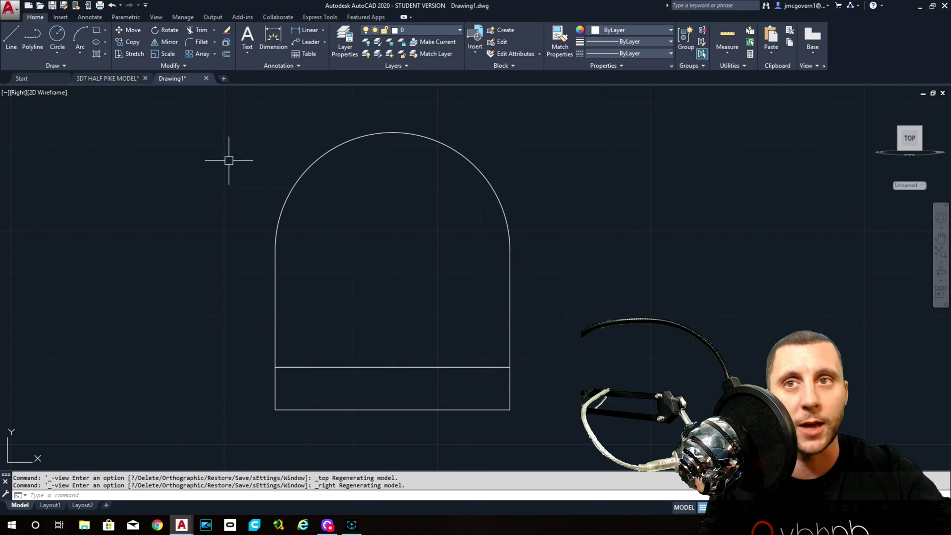
Draw a radius-1/2 hole circle centred on the arch's centre, then show the Top view
left_click(58, 34)
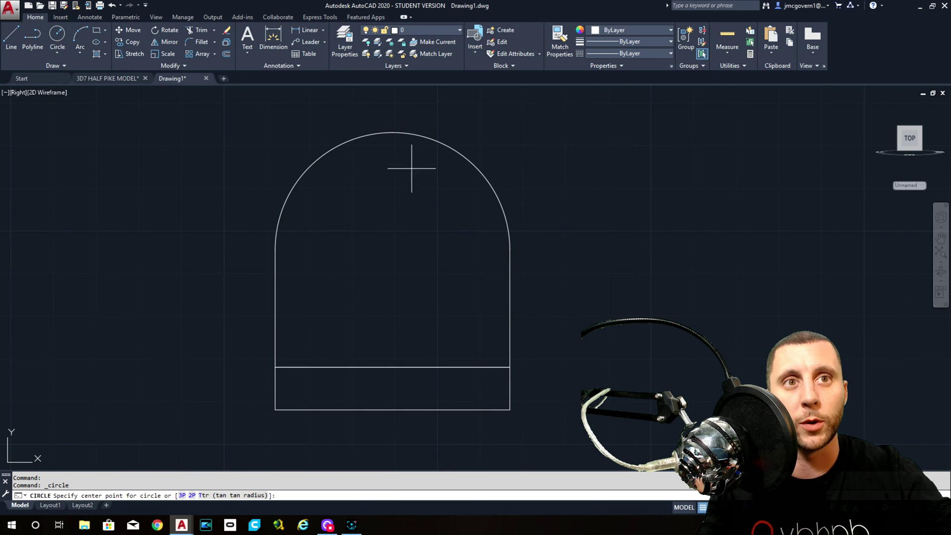
type("cen")
key("Return")
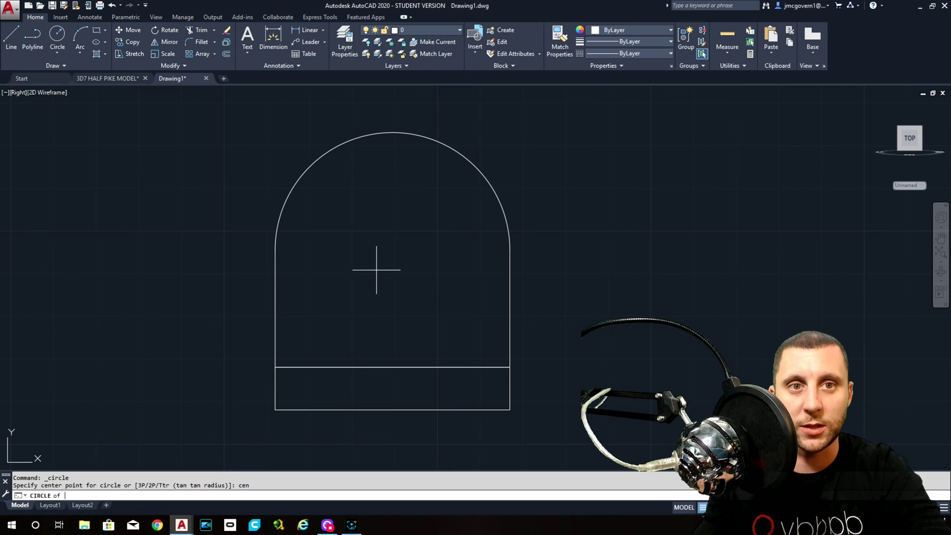
left_click(287, 191)
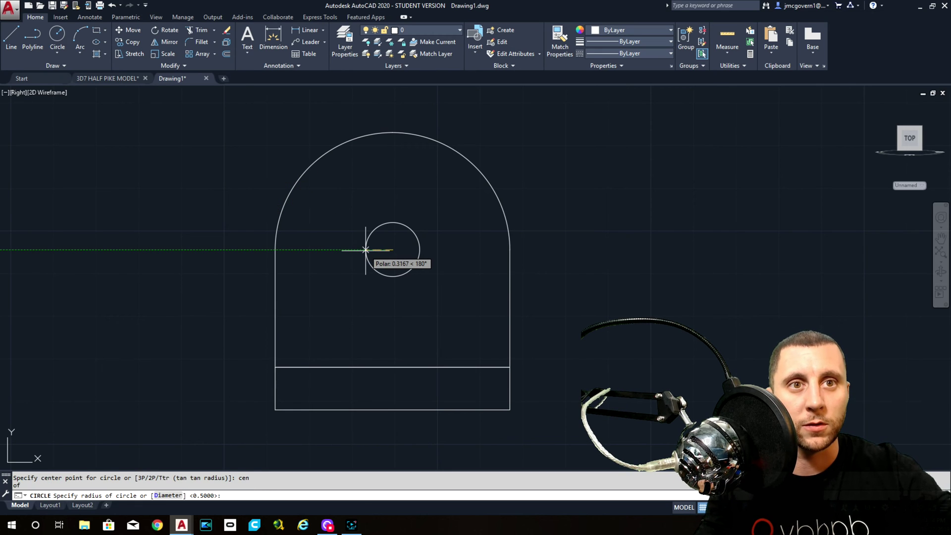
type("1/2")
key("Return")
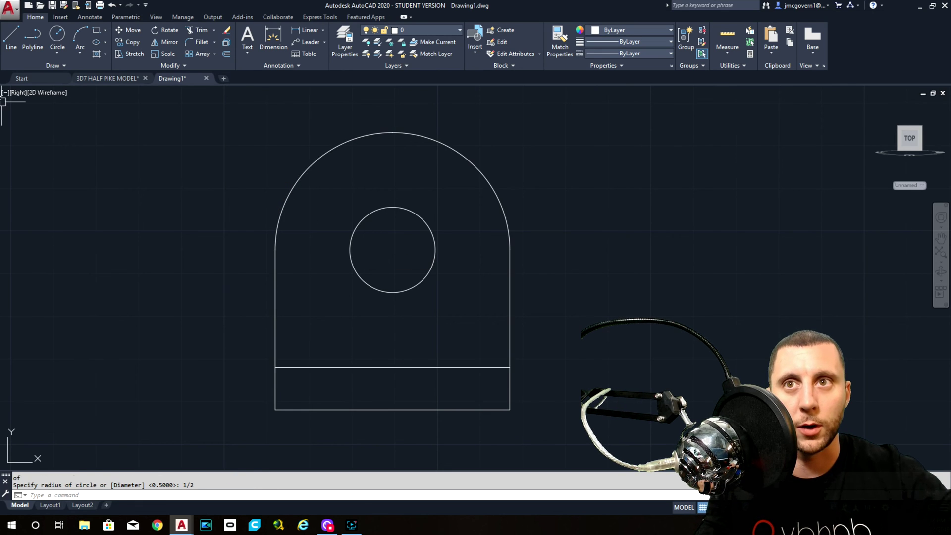
left_click(21, 92)
left_click(30, 114)
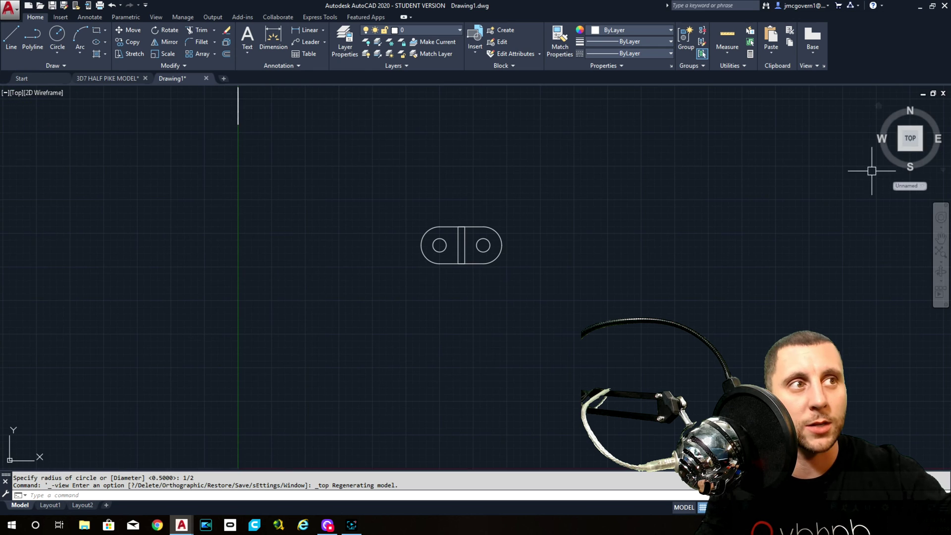
Switch to the southeast isometric view and zoom in on the profiles
left_click(916, 152)
scroll(509, 286, "up", 5)
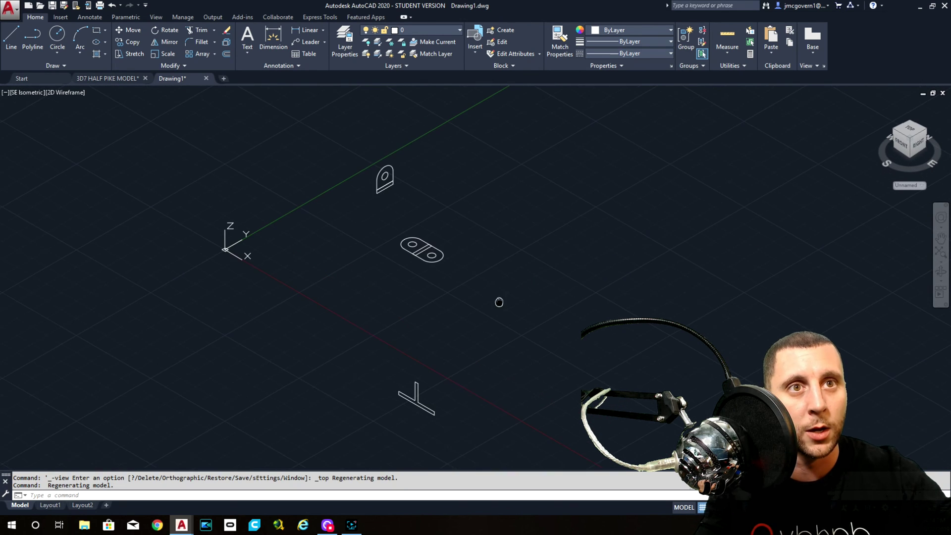
scroll(384, 166, "up", 3)
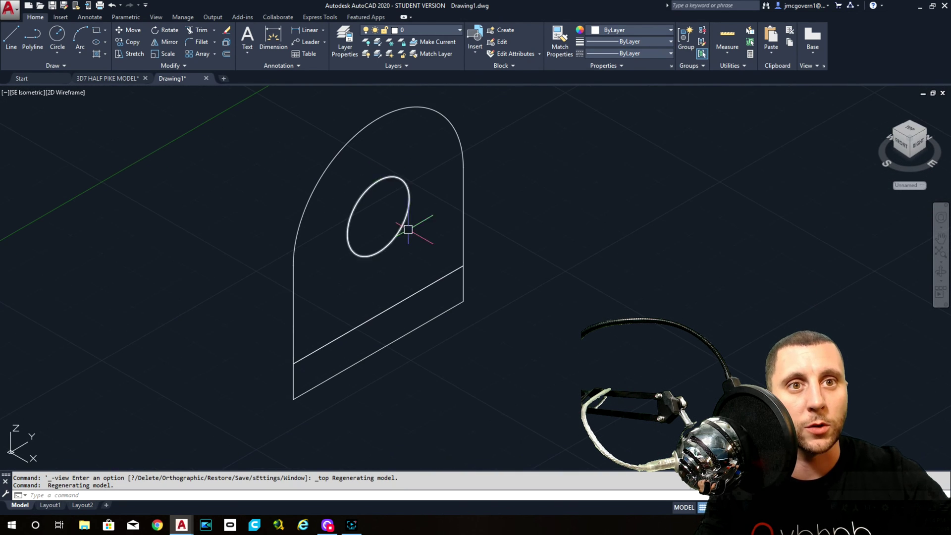
left_click(404, 334)
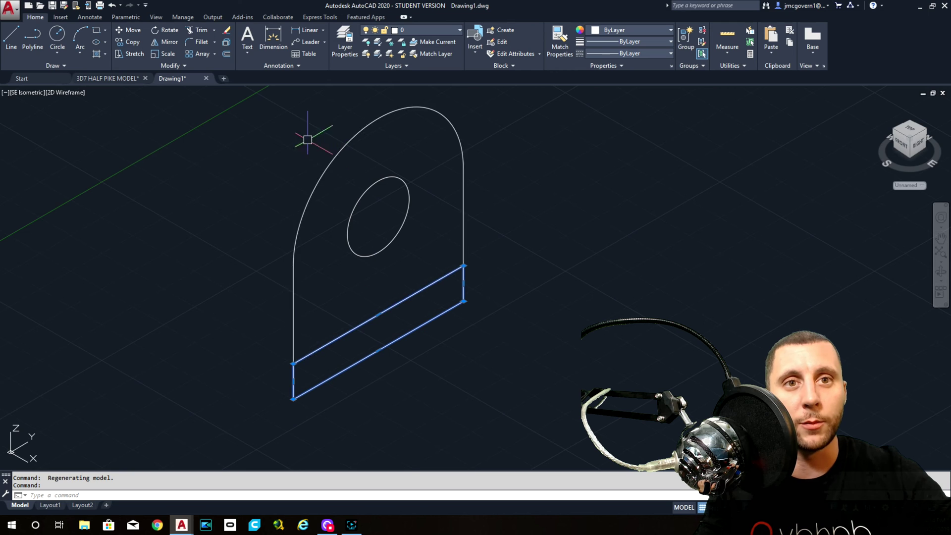
key("Escape")
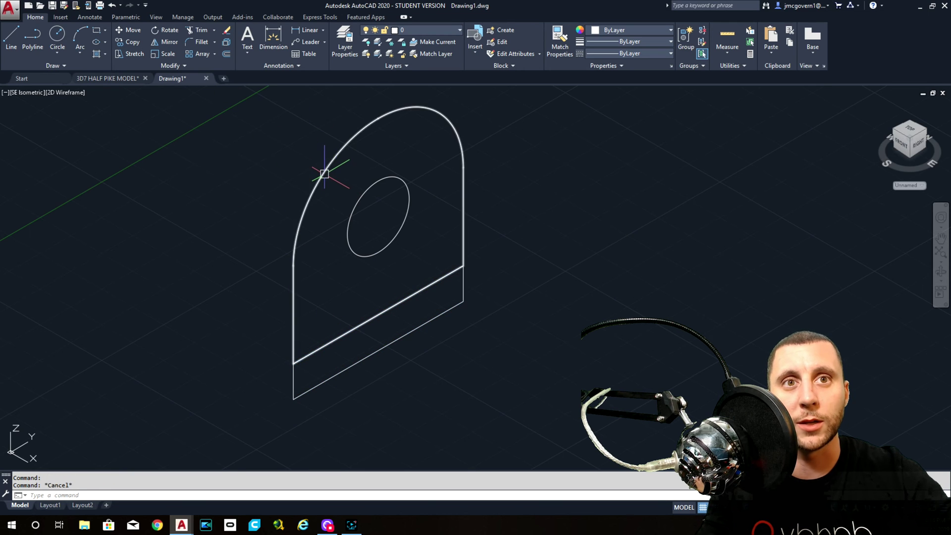
Extrude the arched upright outline and its hole circle by -1/2
left_click(323, 171)
left_click(361, 199)
type("e")
key("Return")
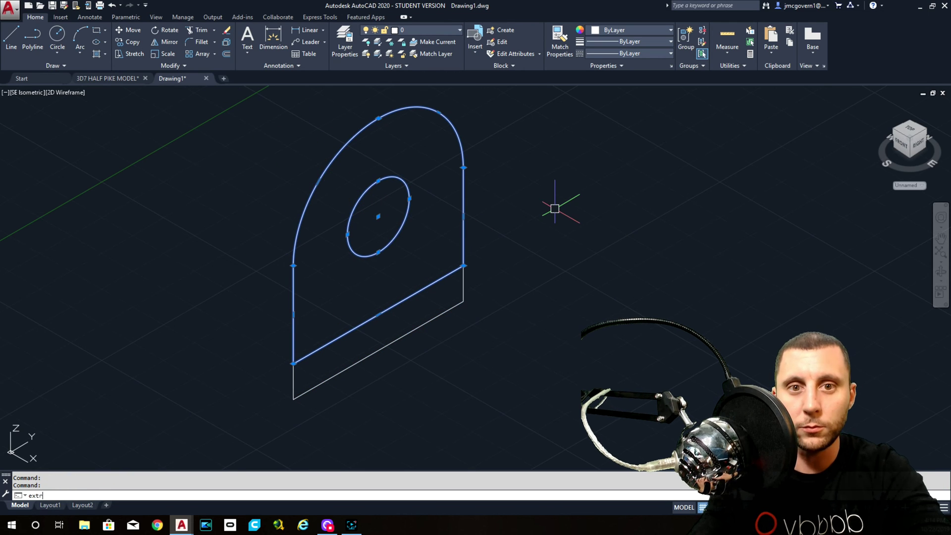
type("-1/2")
key("Return")
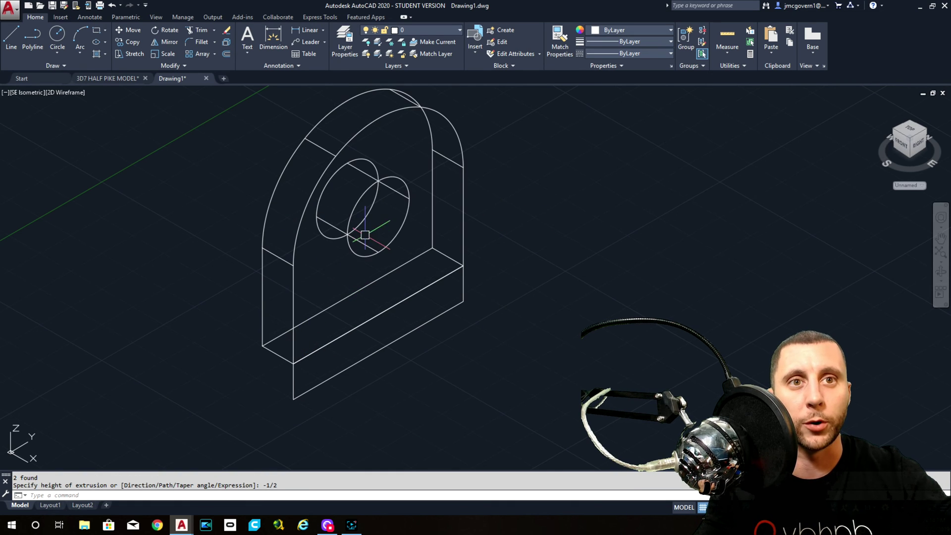
Select the base rectangle profile and start moving it from a base point
middle_click_drag(249, 265, 321, 185)
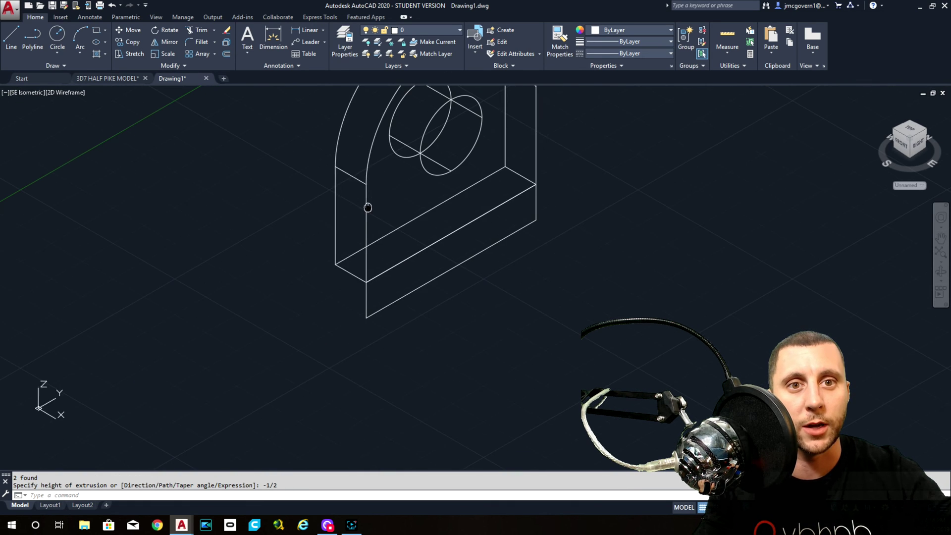
left_click(393, 287)
left_click(369, 321)
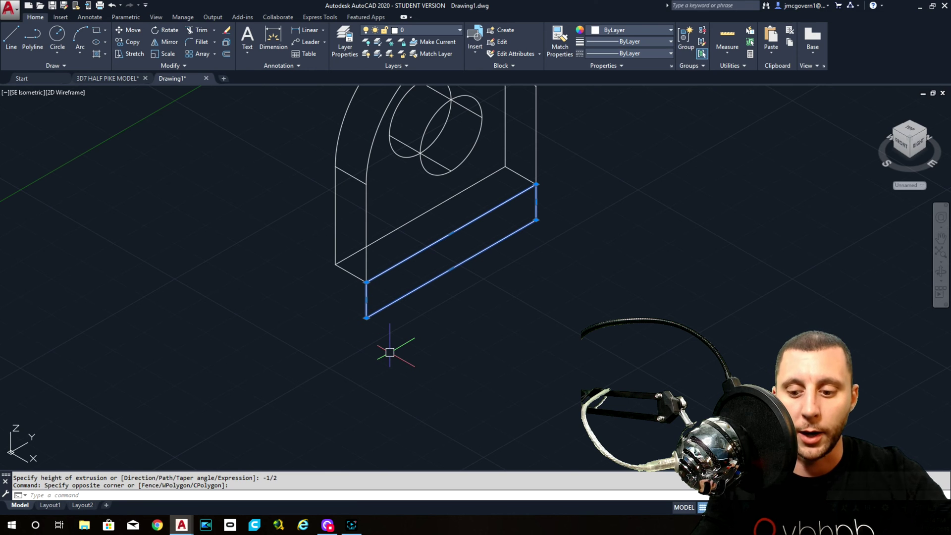
type("m")
key("Return")
left_click(422, 343)
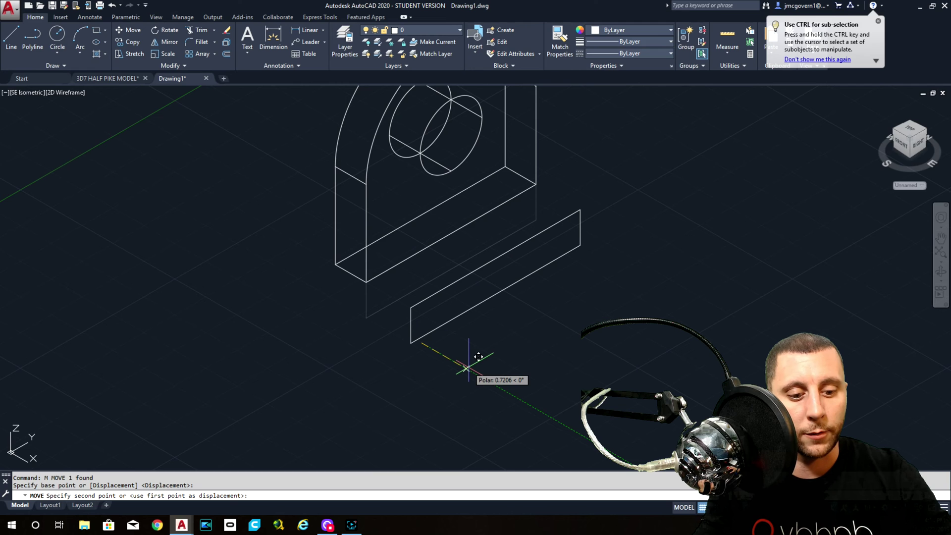
Finish moving the base slab 2.75 units and extrude it to height 6
key("Return")
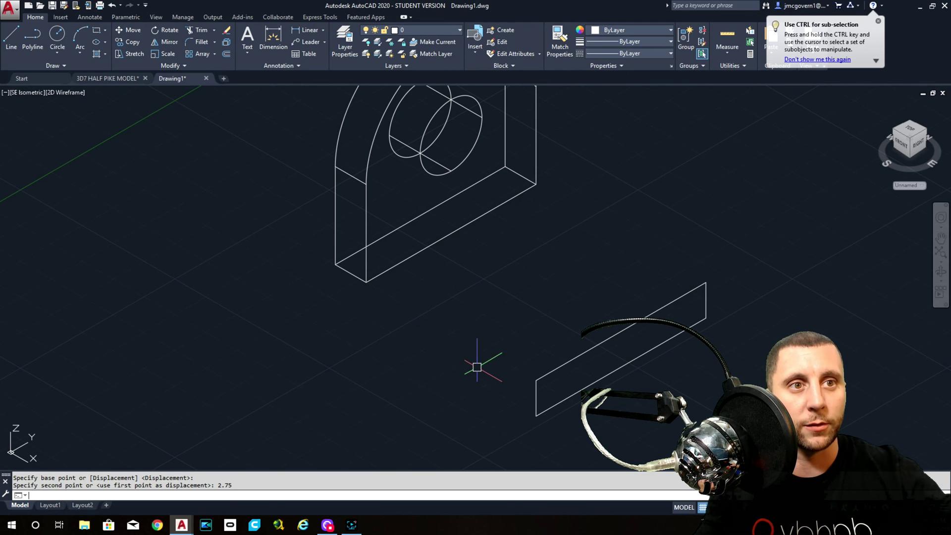
scroll(481, 369, "down", 2)
left_click(545, 337)
left_click(522, 376)
type("ex")
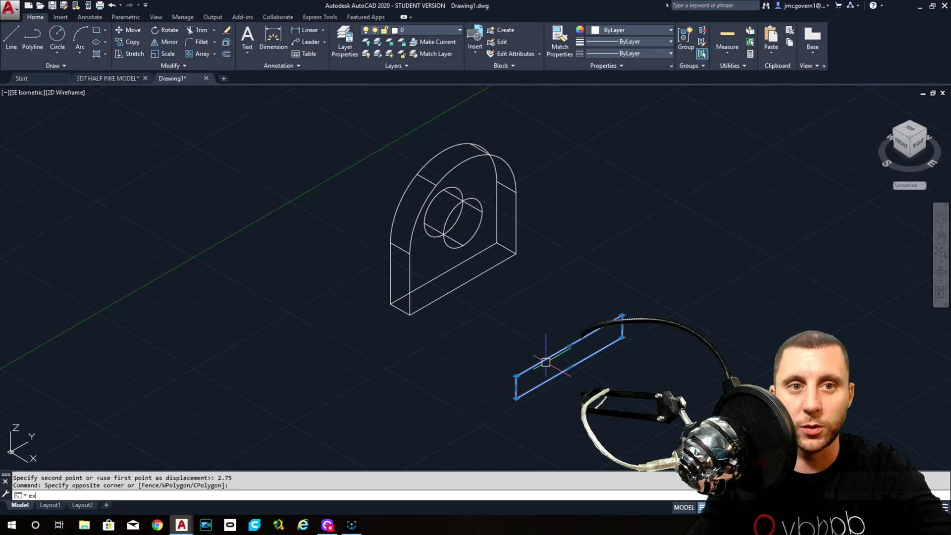
type("t")
key("Return")
type("6")
key("Return")
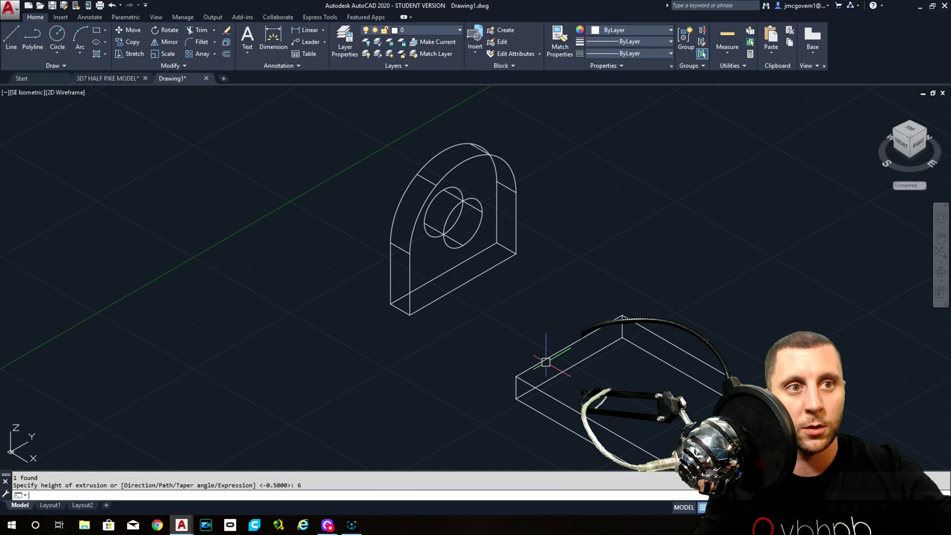
Move the thickened slab 6 units so it sits under the upright
left_click(564, 371)
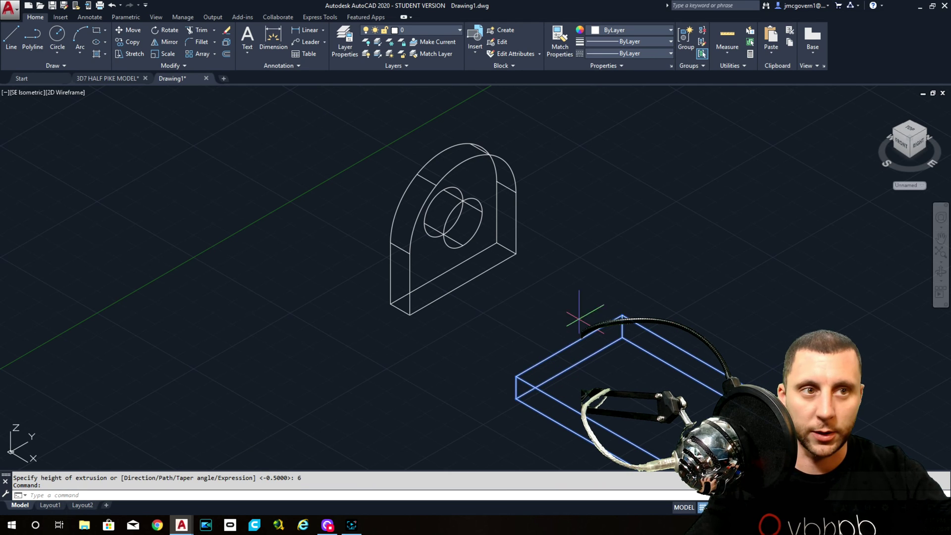
type("m")
key("Return")
left_click(680, 303)
key("Return")
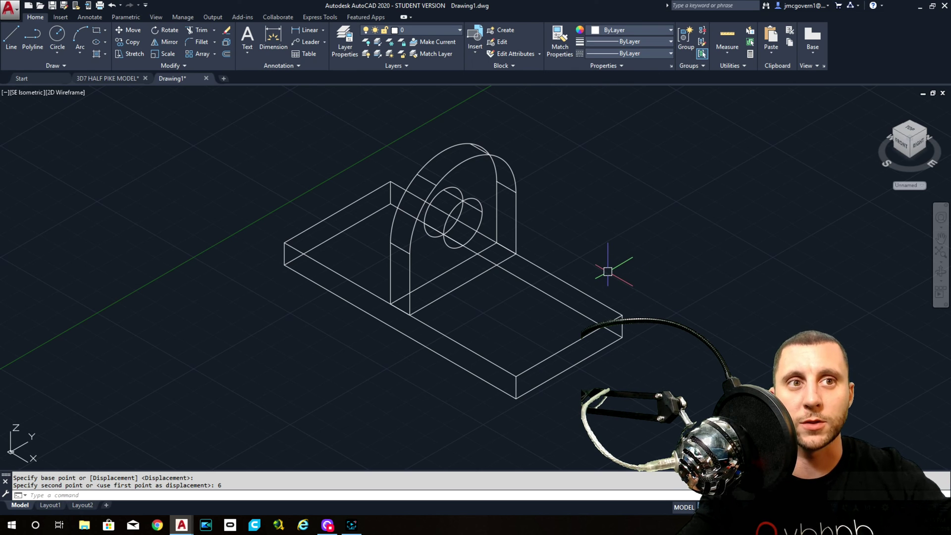
Erase the three bracket parts, then view Top followed by SE Isometric
left_click(578, 238)
left_click(287, 340)
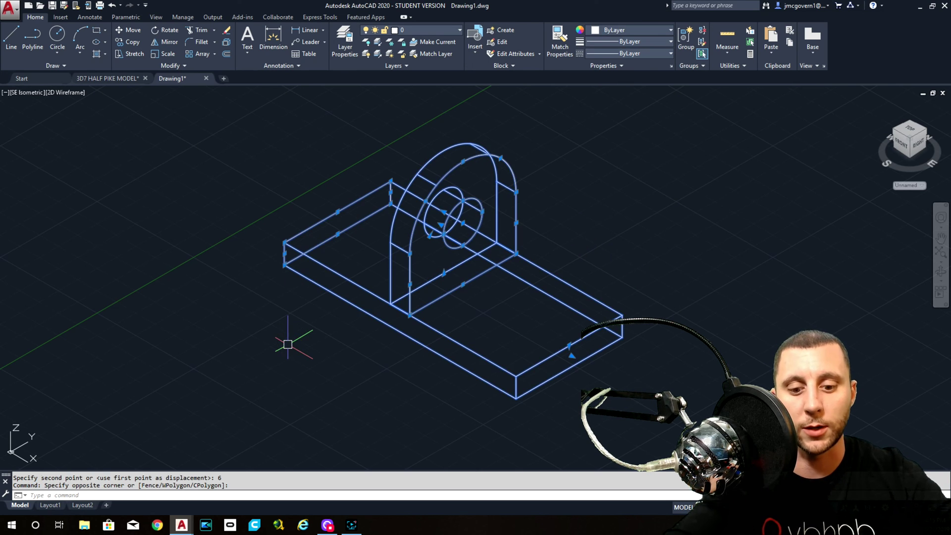
key("Delete")
left_click(26, 91)
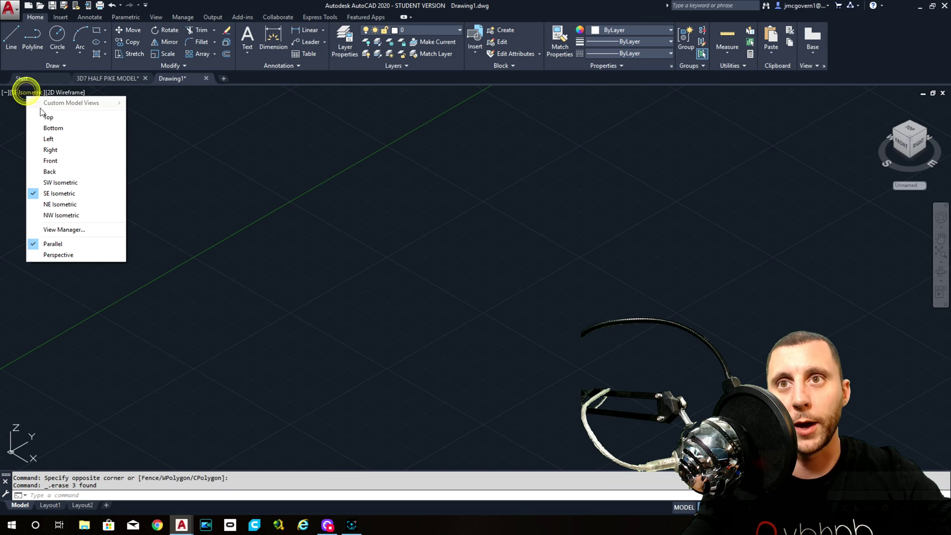
left_click(43, 113)
left_click(920, 150)
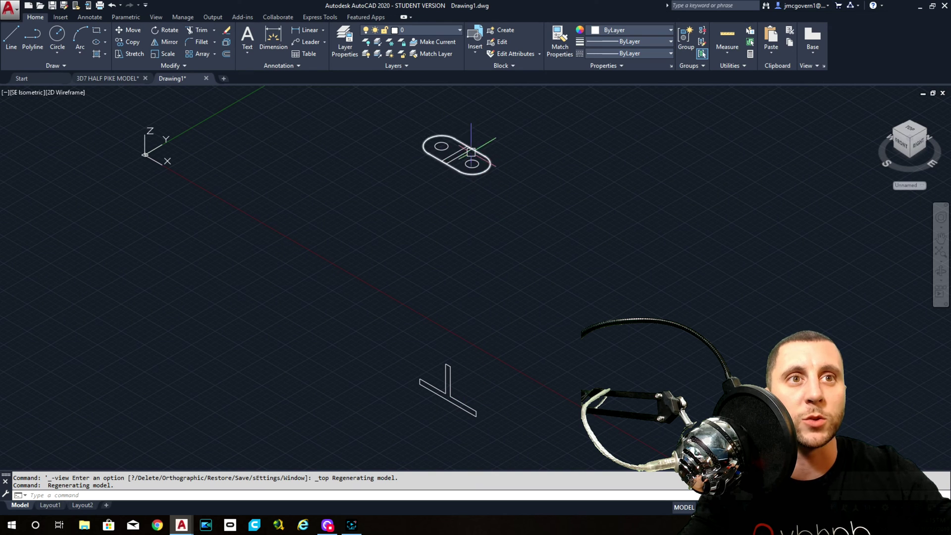
Window-select the T profile and JOIN its eight lines into a single polyline
scroll(452, 402, "up", 4)
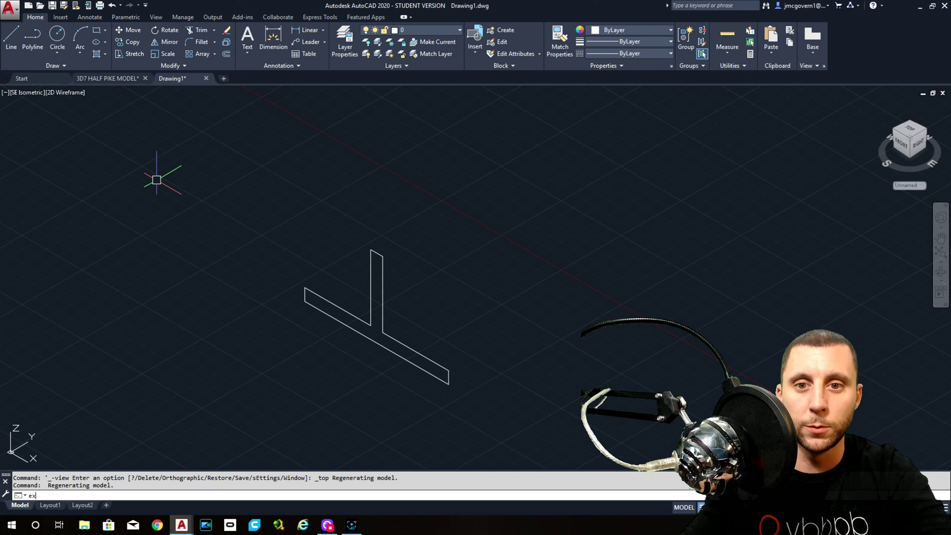
key("Return")
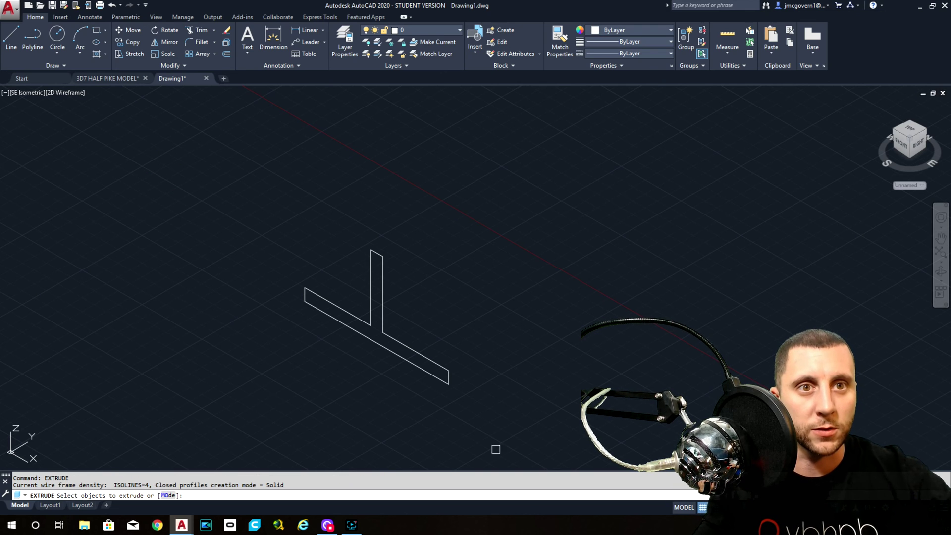
key("Escape")
left_click(267, 200)
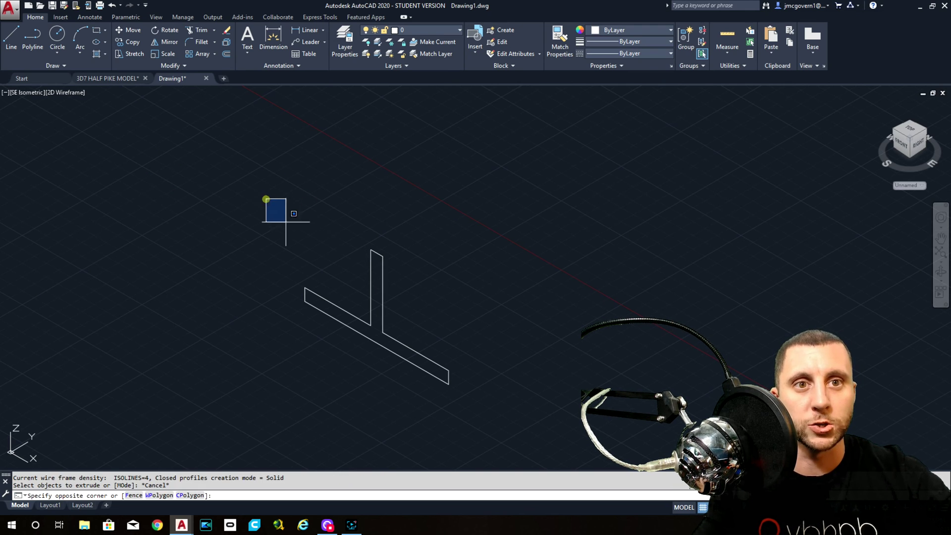
left_click(493, 405)
type("j")
key("Return")
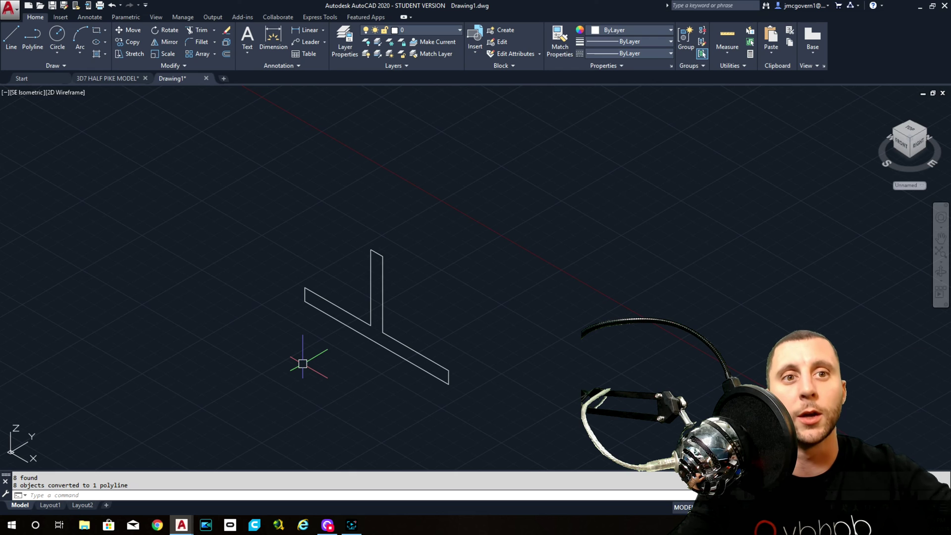
Extrude the joined polyline -2.75 into a solid T-shaped bracket
mouse_move(387, 337)
left_click(387, 336)
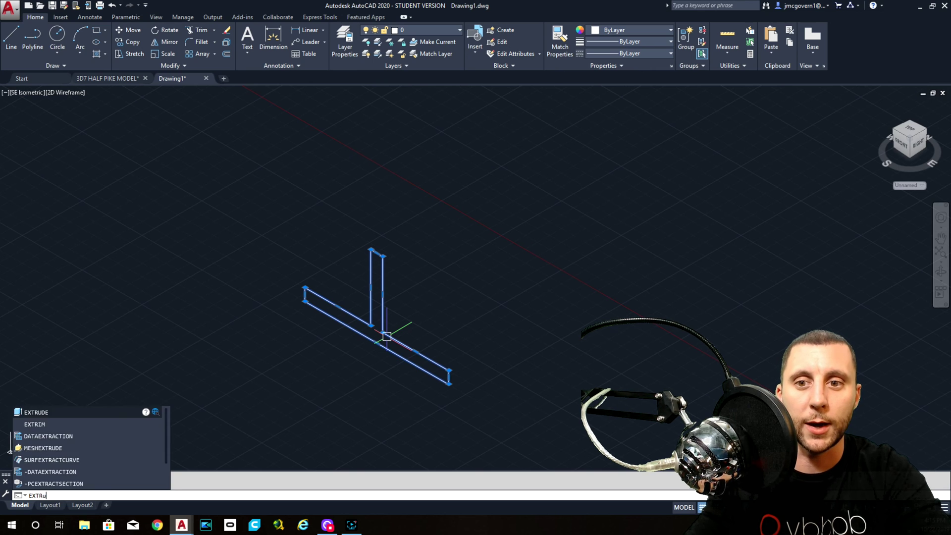
key("Return")
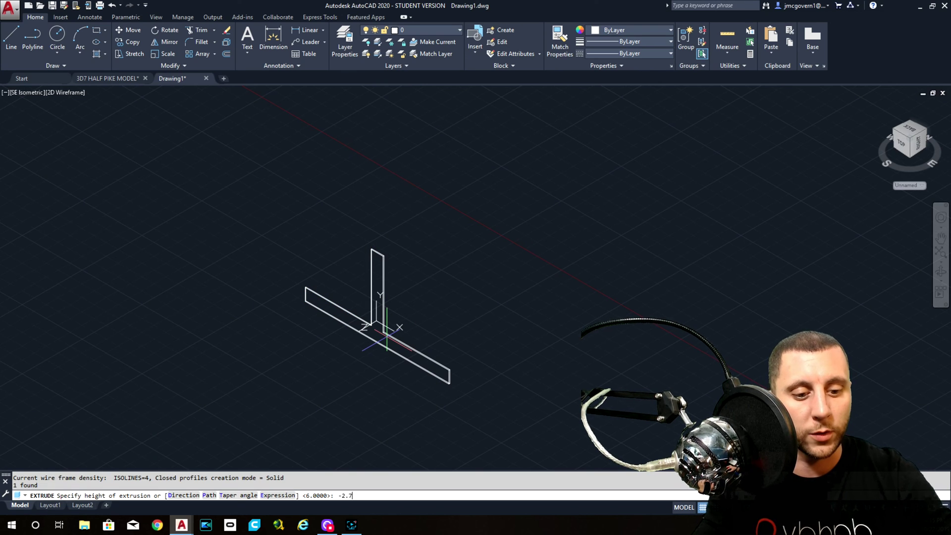
type("5")
key("Return")
type("f")
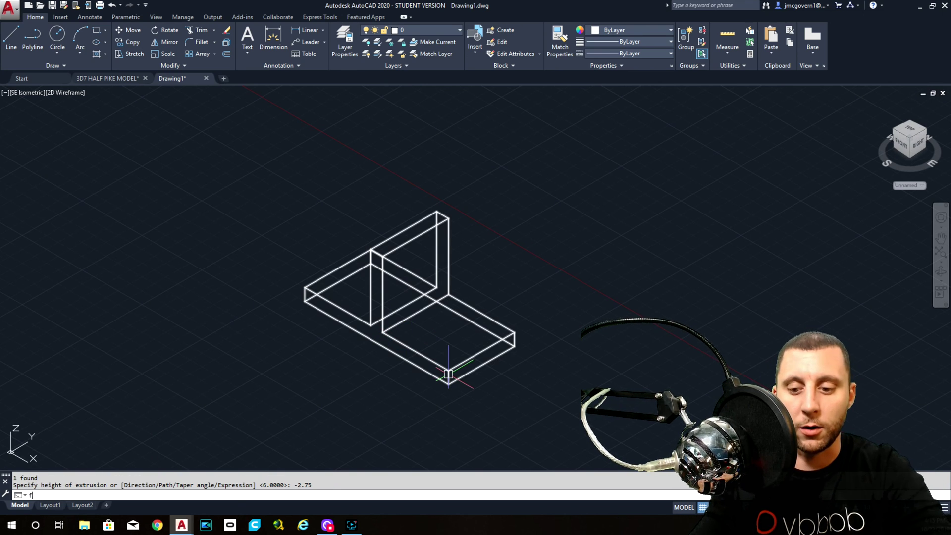
type("illet")
key("Return")
key("Escape")
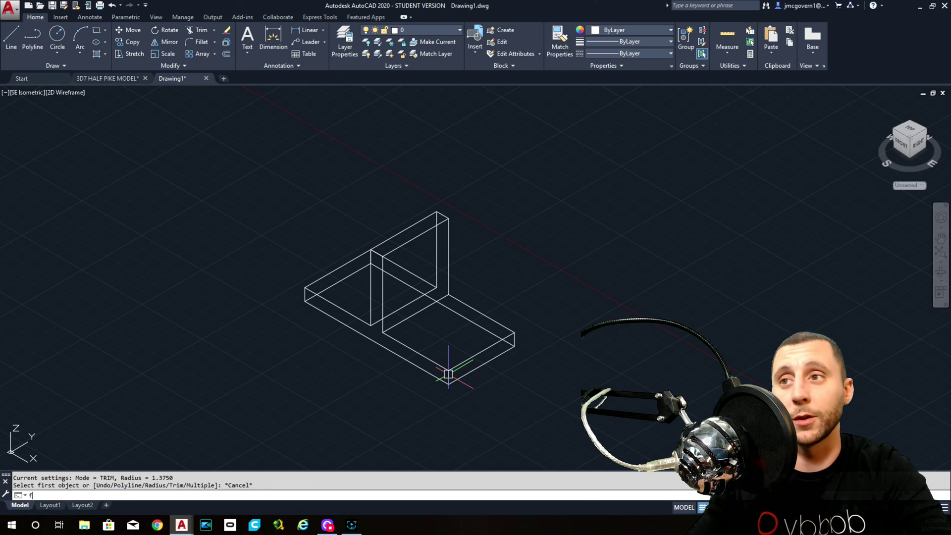
Start FILLETEDGE and set the fillet radius to 1-3/8
type("filletedge")
key("Return")
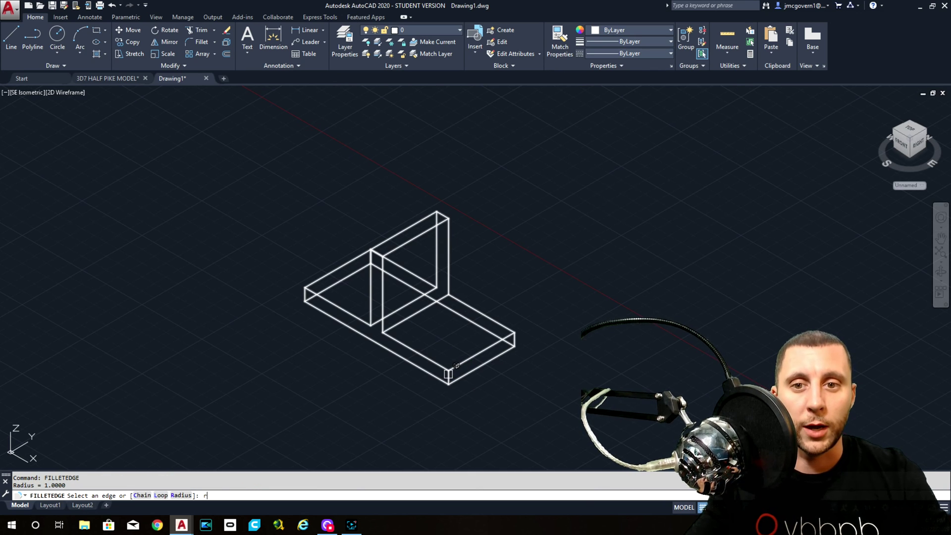
type("r")
key("Return")
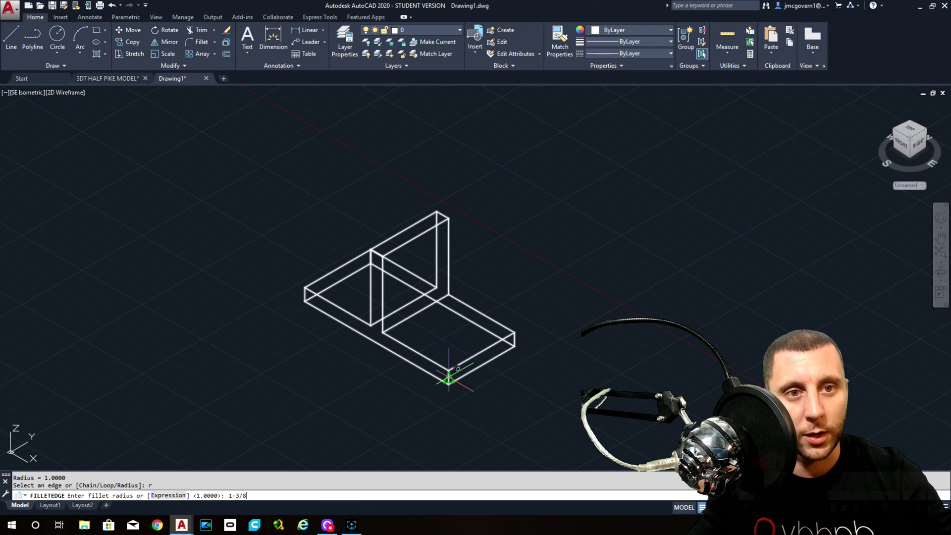
key("Return")
left_click(445, 379)
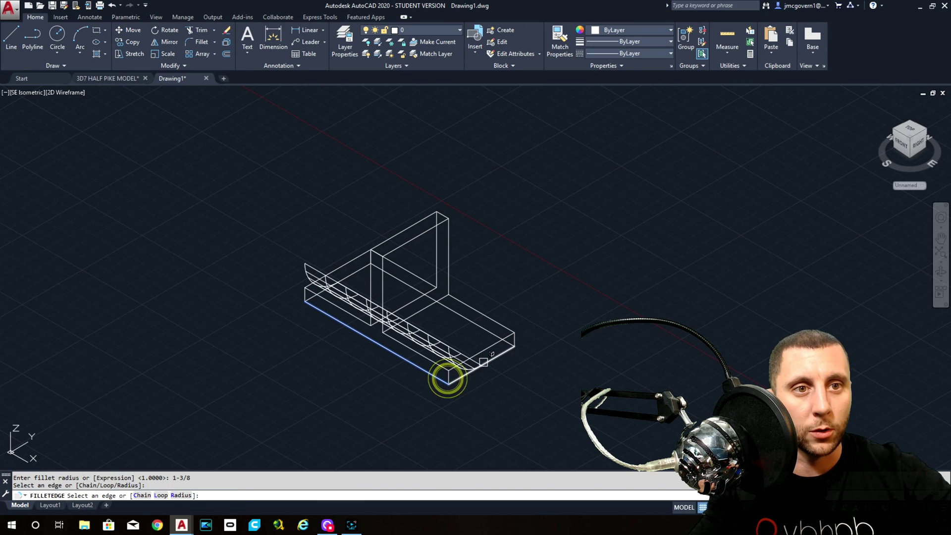
key("Return")
key("Return")
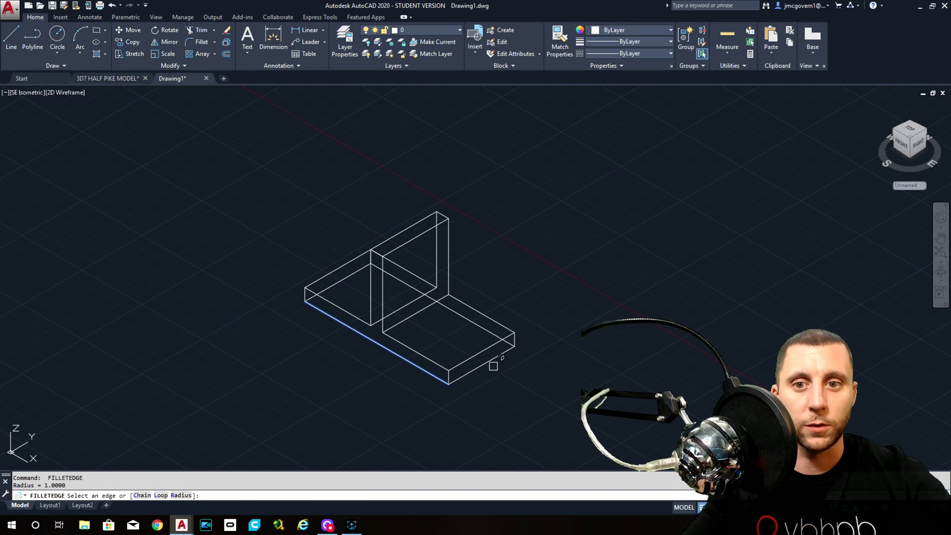
type("r")
key("Return")
type("1-3/8")
key("Return")
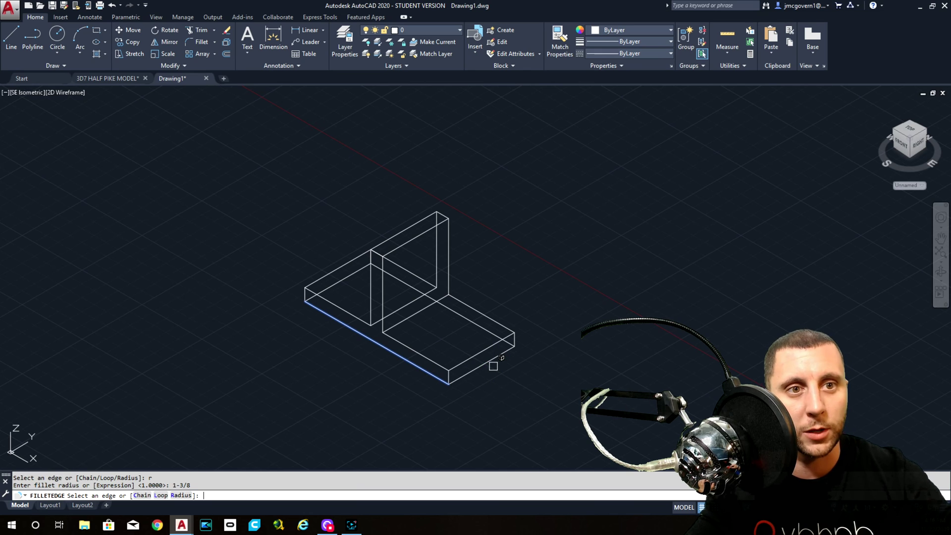
Pick the base plate's two vertical corner edges for the 1-3/8 fillet
scroll(430, 351, "up", 5)
left_click(452, 375)
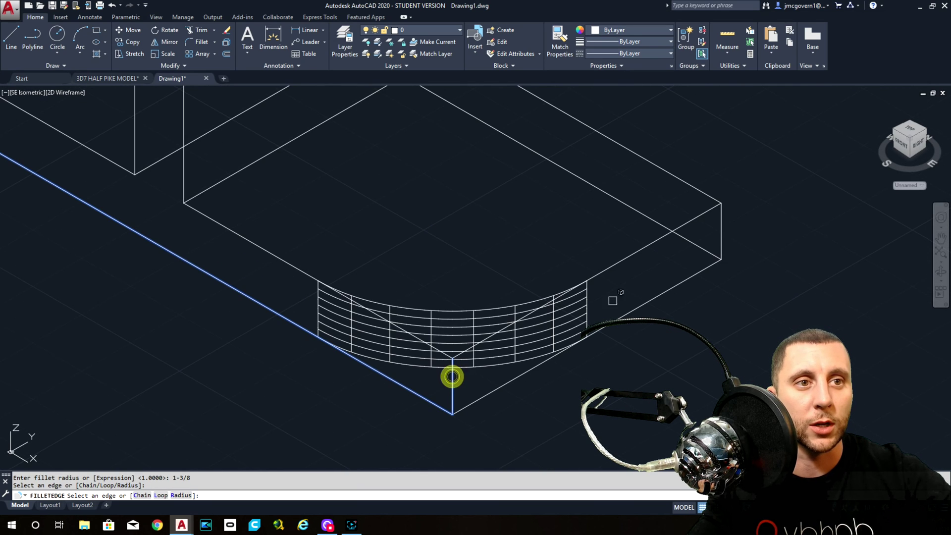
left_click(722, 234)
scroll(721, 234, "down", 2)
middle_click_drag(471, 177, 507, 215)
scroll(498, 208, "up", 2)
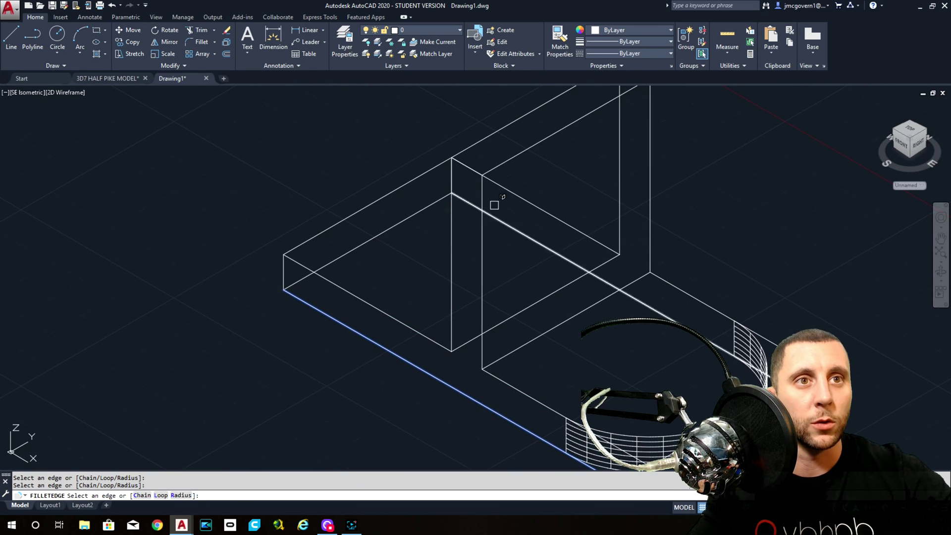
scroll(490, 173, "up", 1)
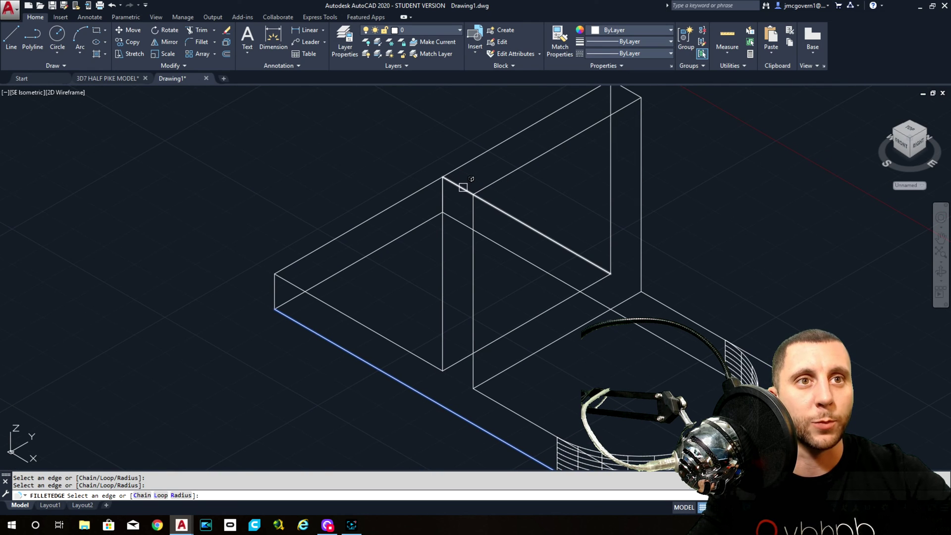
Pick the upright's four top edges and apply all six 1-3/8 fillets
mouse_move(504, 206)
middle_mouse_down("shift")
mouse_move(542, 217)
mouse_move(520, 243)
middle_mouse_up("shift")
left_click(452, 198)
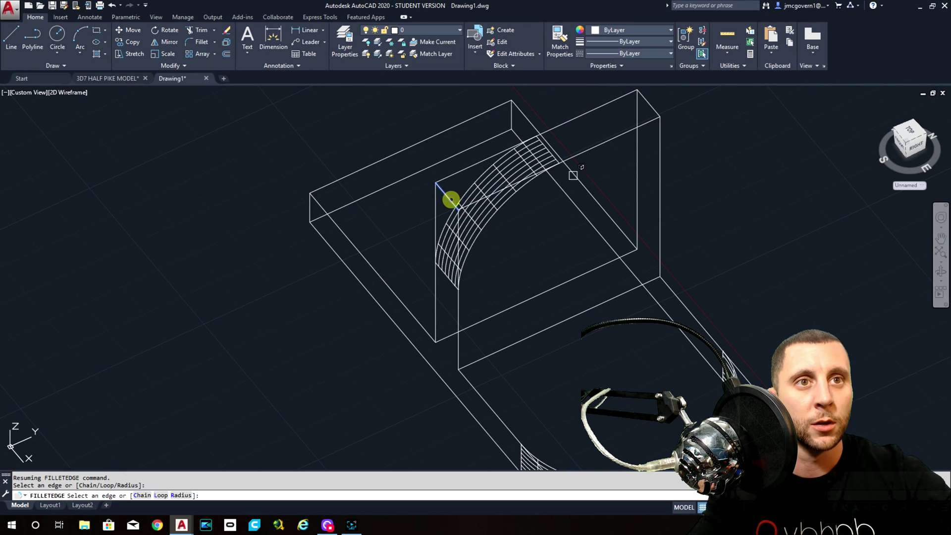
left_click(652, 107)
left_click(511, 112)
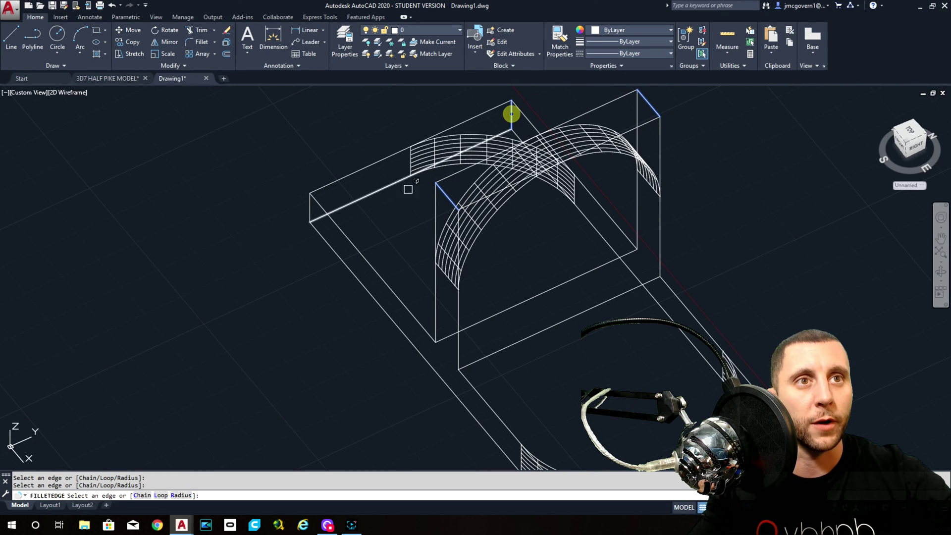
left_click(310, 210)
key("Return")
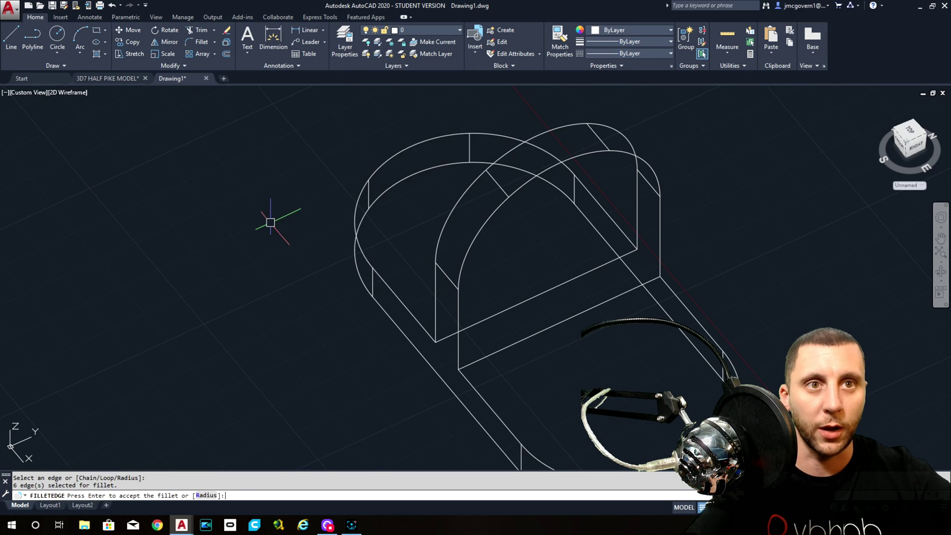
key("Return")
scroll(269, 215, "down", 3)
key("Return")
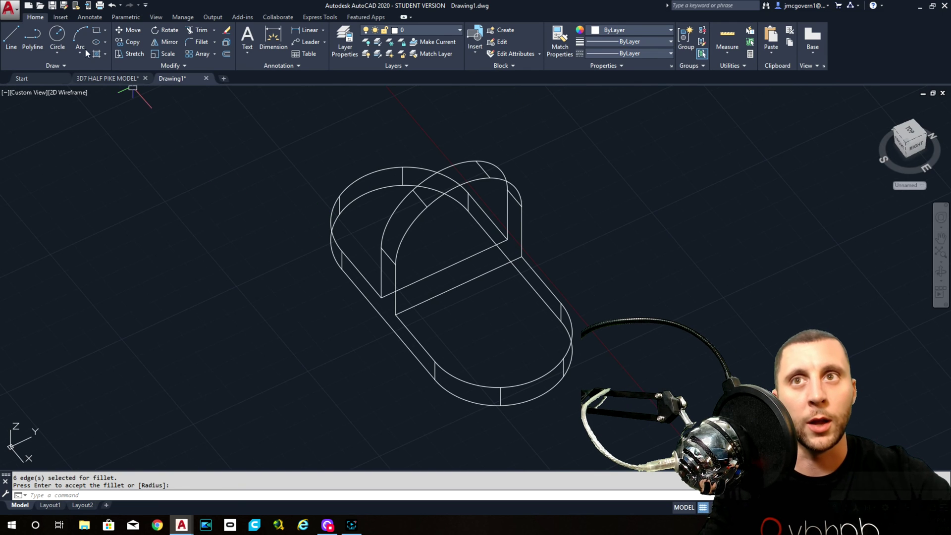
left_click(11, 36)
Draw three construction lines across the base's rounded end and the upright's face
left_click(435, 361)
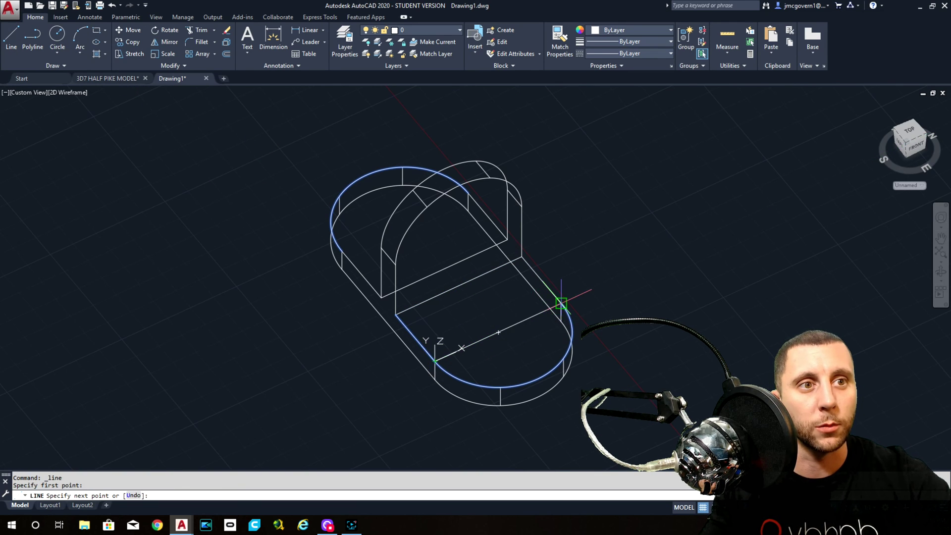
left_click(561, 306)
key("Return")
key("Return")
left_click(399, 266)
left_click(522, 207)
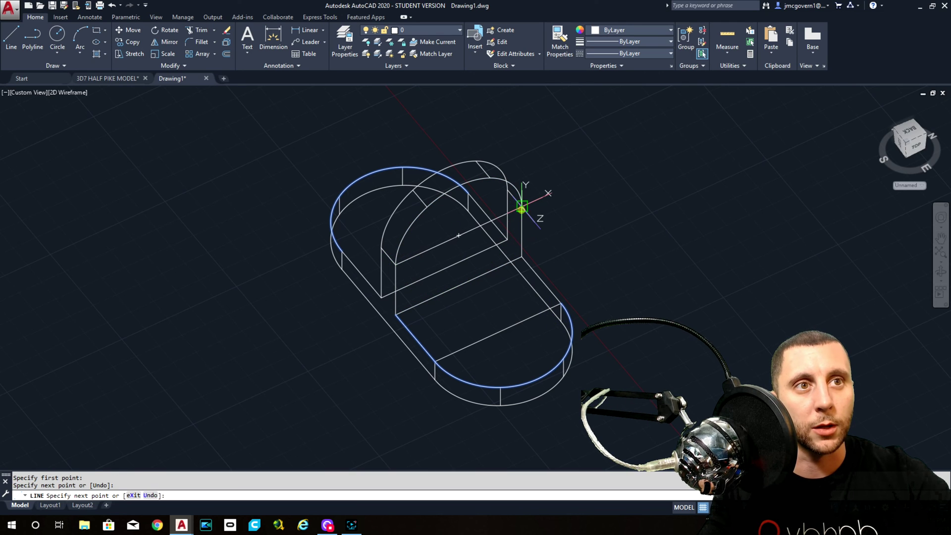
key("Return")
key("Return")
left_click(342, 251)
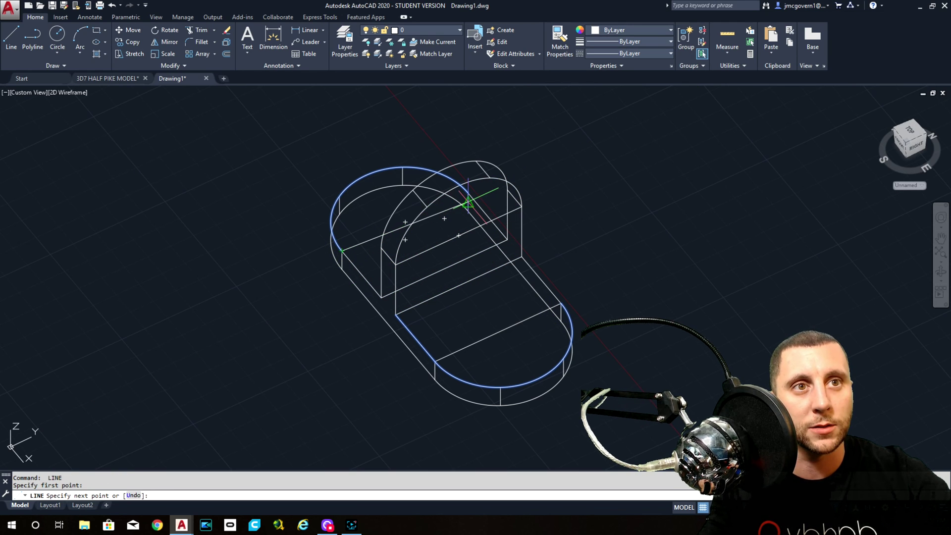
left_click(469, 195)
key("Return")
middle_click_drag(472, 294, 545, 354, "shift")
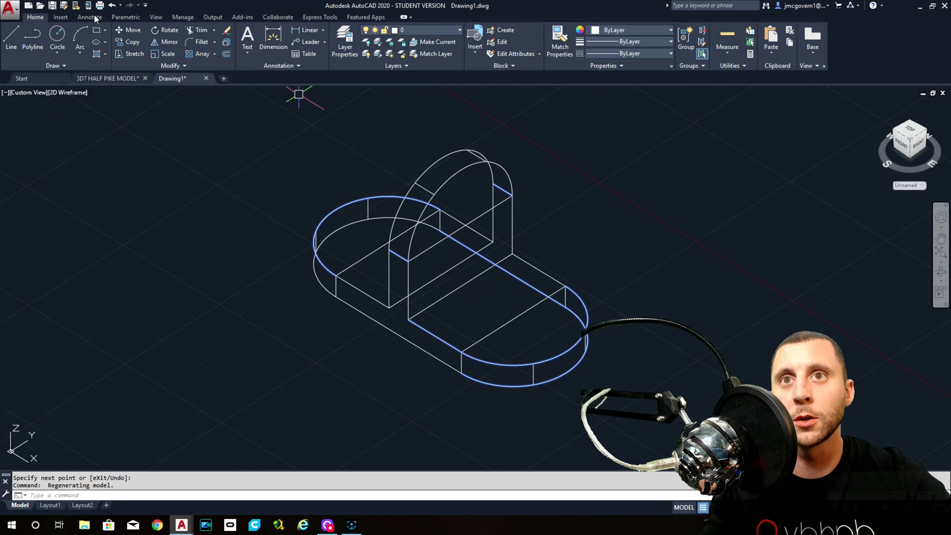
Draw 0.5 radius hole circles centred on the base's front and back rounded ends
left_click(57, 35)
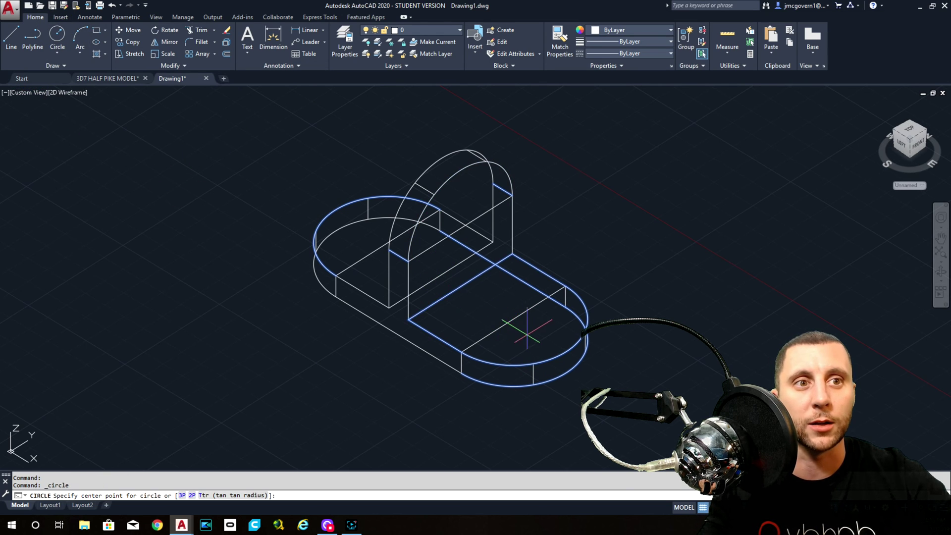
left_click(514, 319)
key("Return")
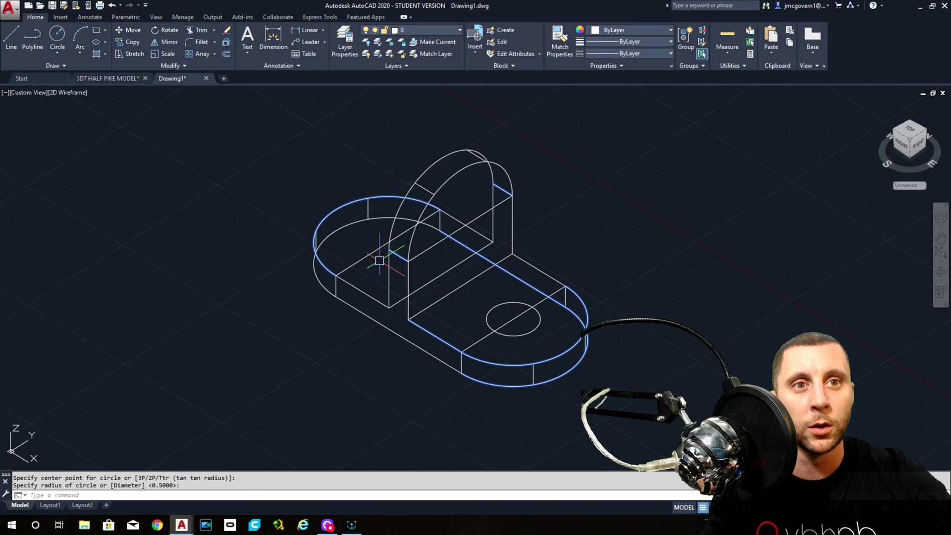
key("Return")
left_click(380, 242)
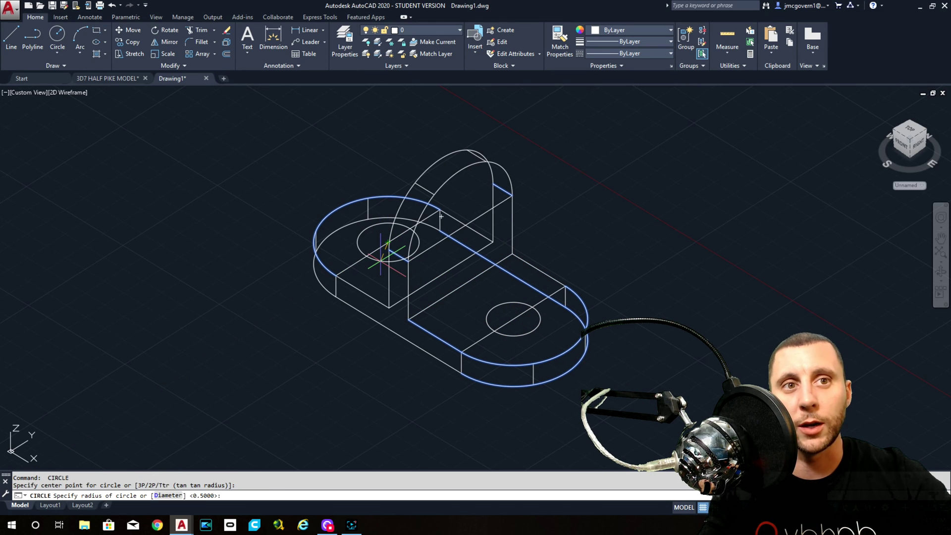
left_click(380, 246)
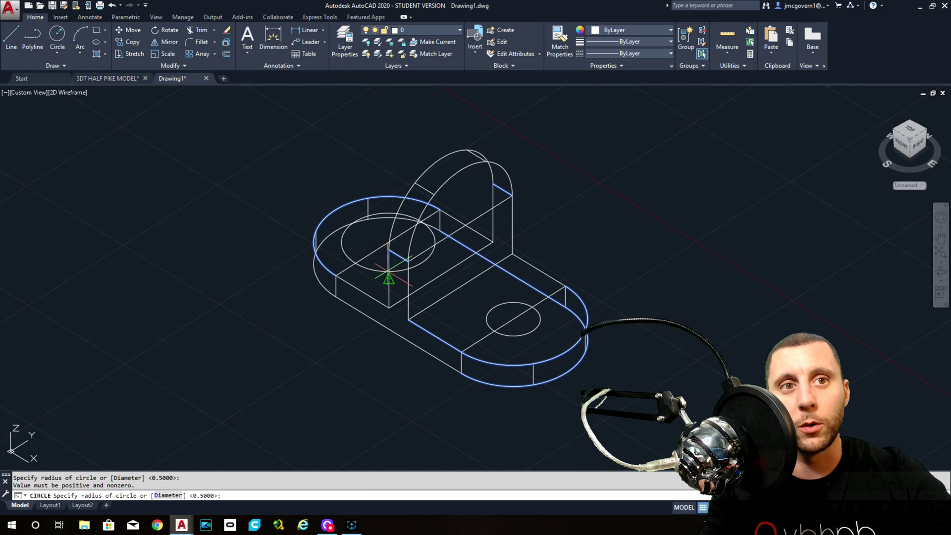
left_click(353, 243)
left_click(35, 93)
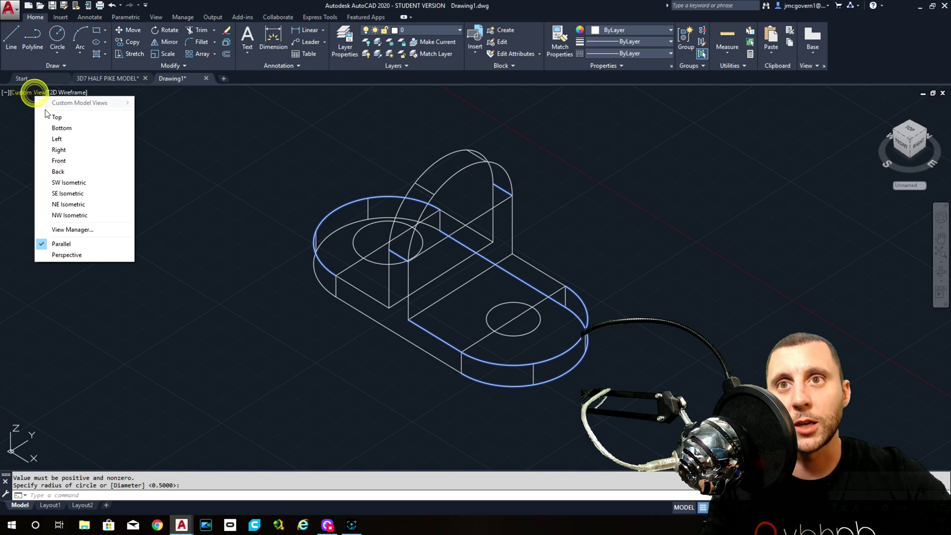
left_click(64, 148)
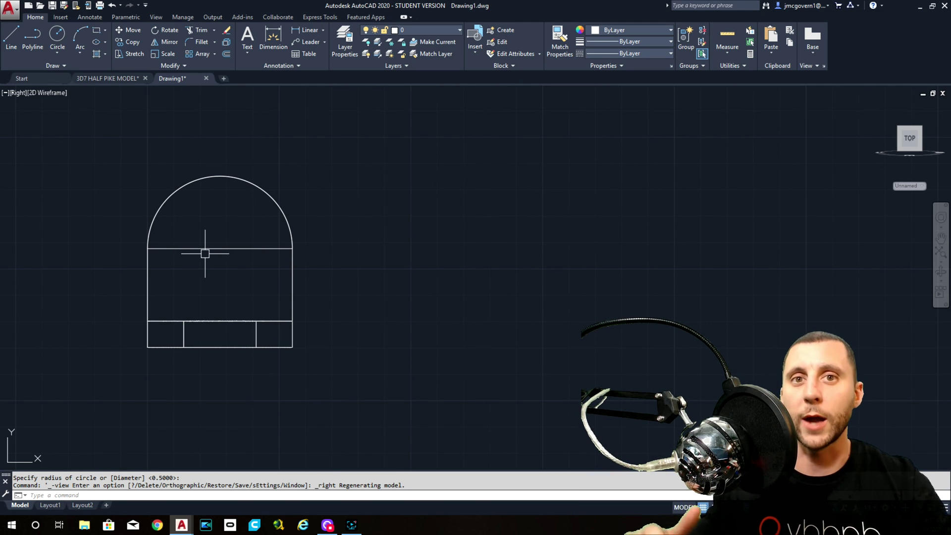
Erase the six old wireframe objects and zoom to the drawing's extents
left_click(356, 164)
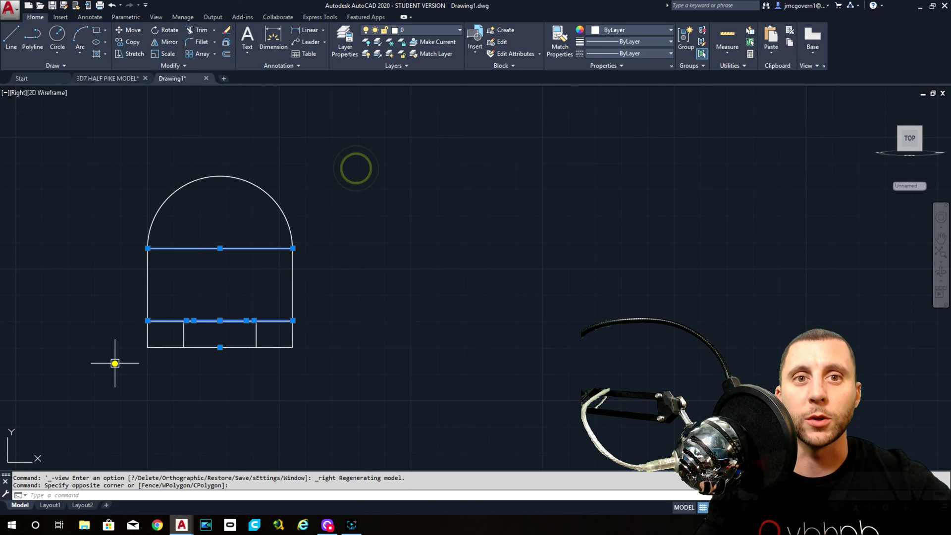
left_click(117, 362)
key("Delete")
middle_click(314, 302)
middle_click(314, 303)
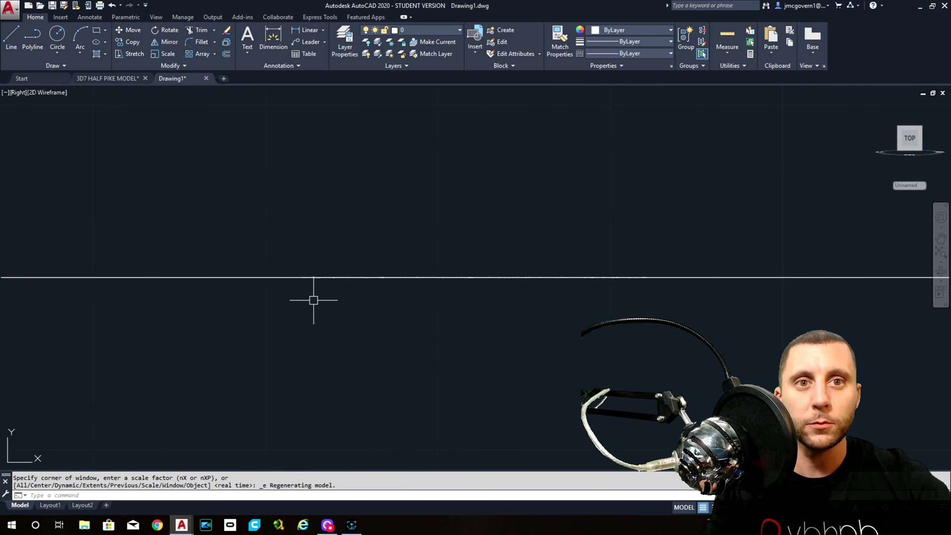
Switch to the Top view, then to the SE Isometric view
left_click(11, 94)
left_click(26, 113)
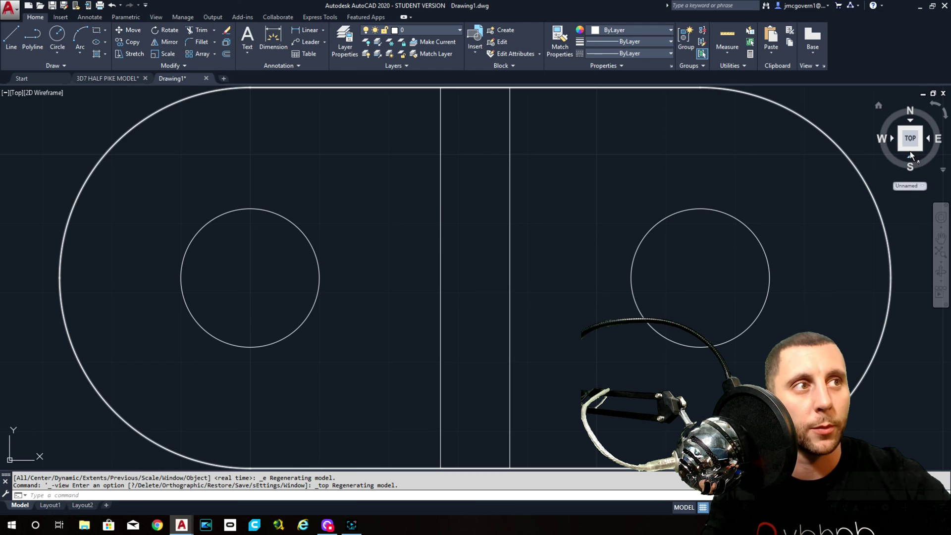
left_click(922, 150)
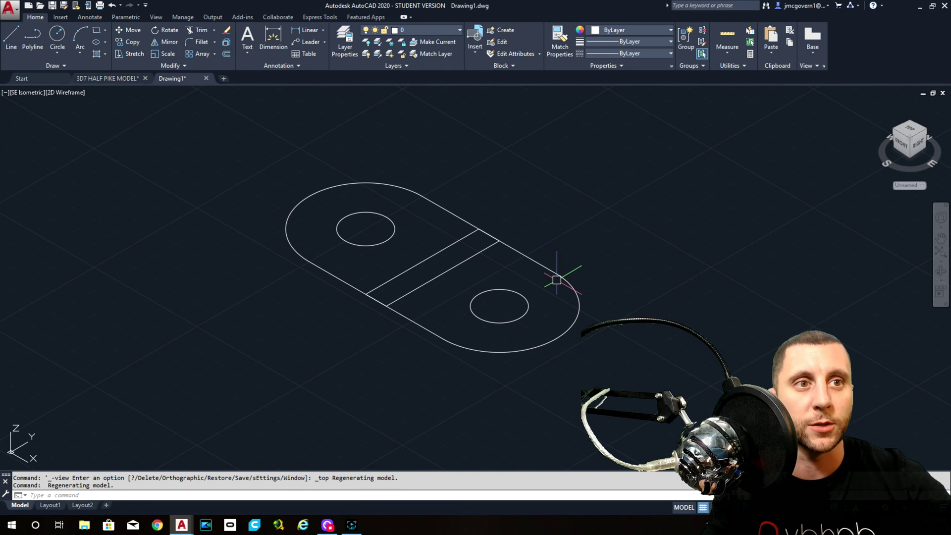
left_click(554, 272)
left_click(536, 288)
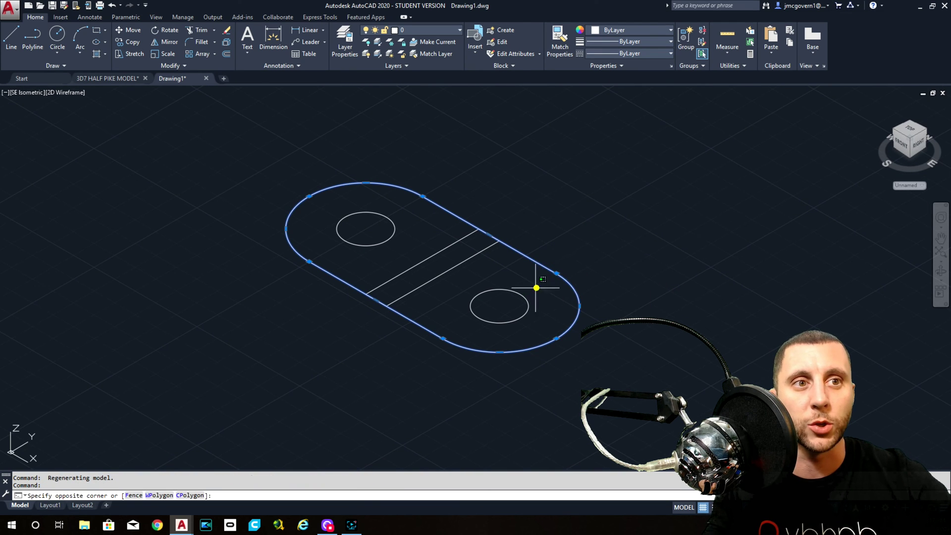
Extrude the base outline and its two hole circles -1/2 to form the plate
left_click(515, 298)
left_click(393, 208)
left_click(375, 226)
type("ex")
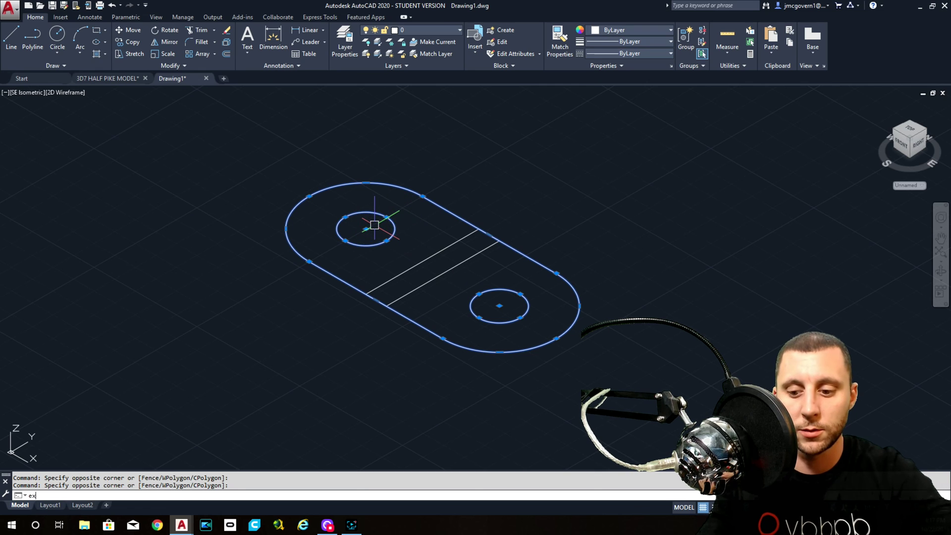
type("tru")
key("Return")
type("-1/")
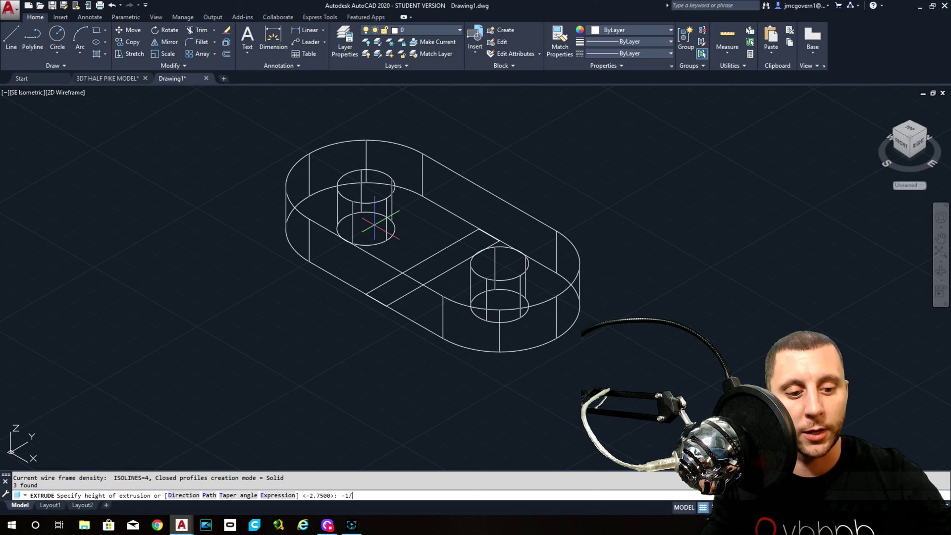
type("2")
key("Return")
Extrude the middle rectangle 2.75 to raise the upright
left_click(407, 293)
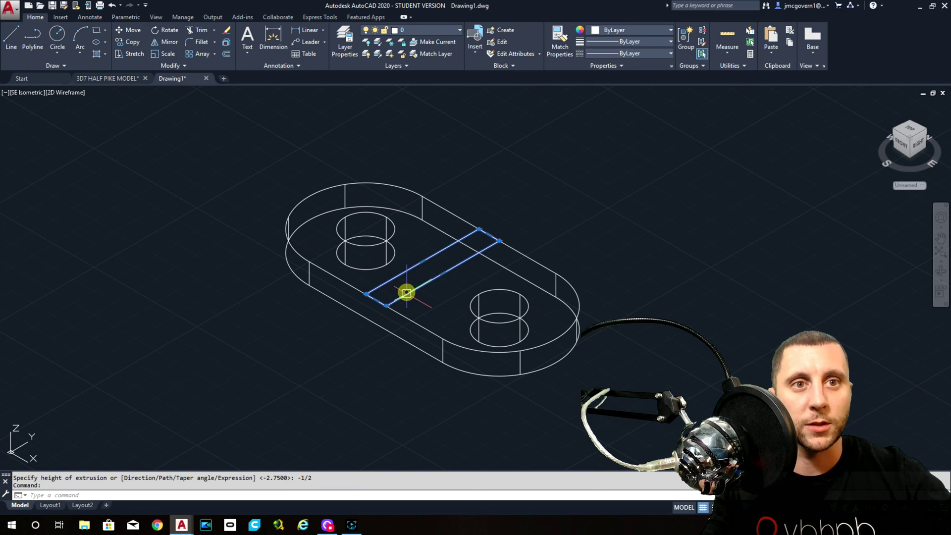
type("extrude")
key("Return")
type("2.75")
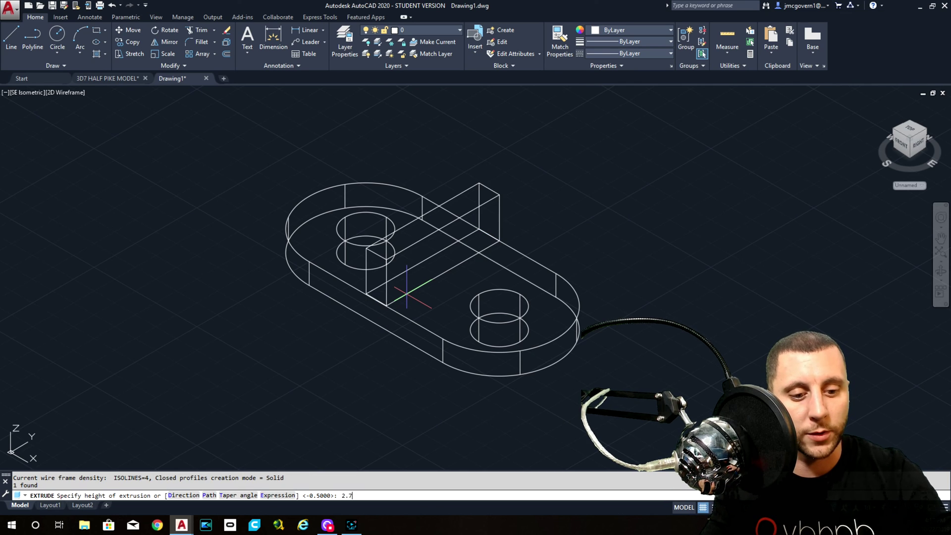
key("Return")
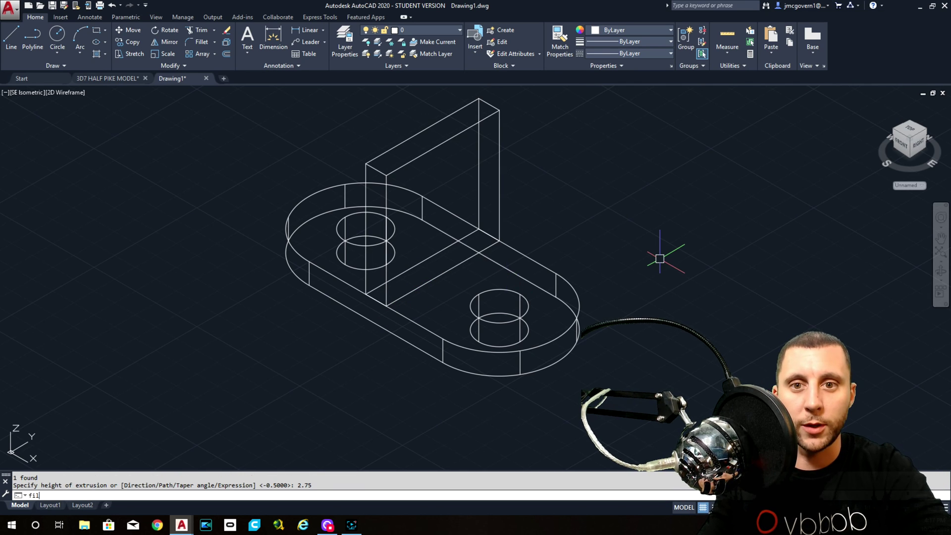
Fillet the upright's two short top edges at radius 1-3/8 into an arch
type("fillete")
key("Return")
type("r")
key("Return")
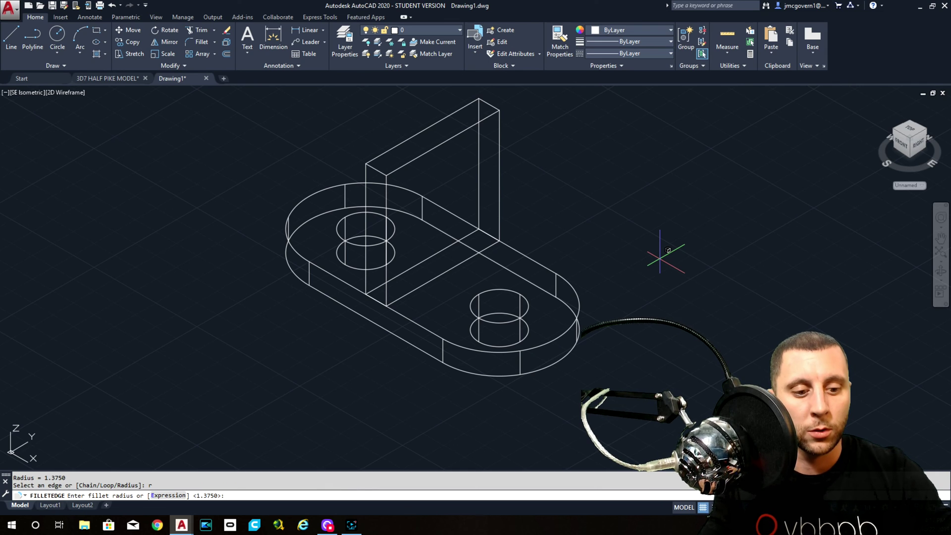
key("Return")
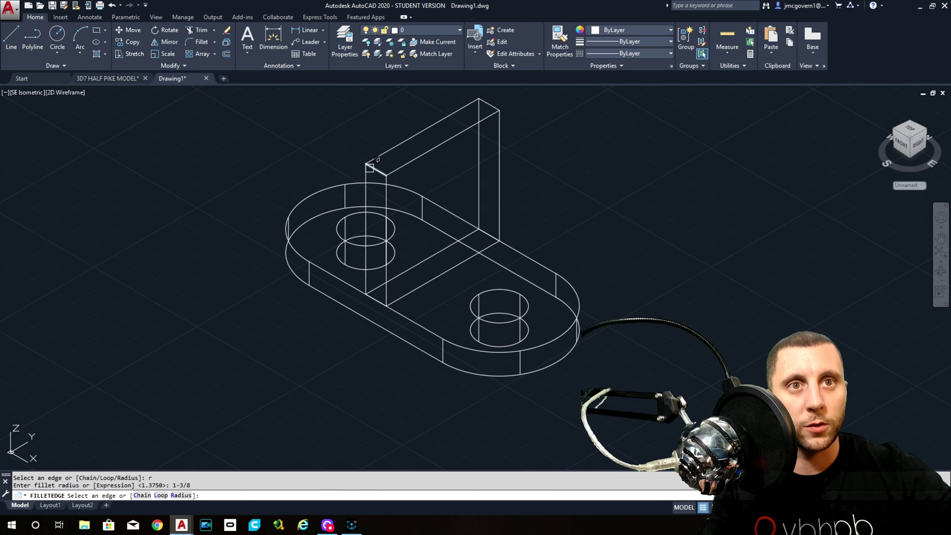
left_click(370, 167)
left_click(496, 112)
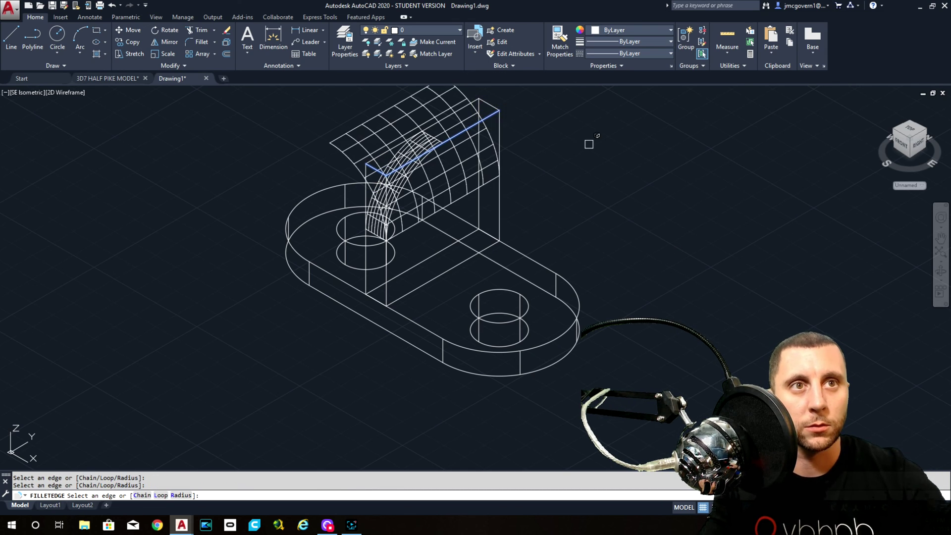
key("Escape")
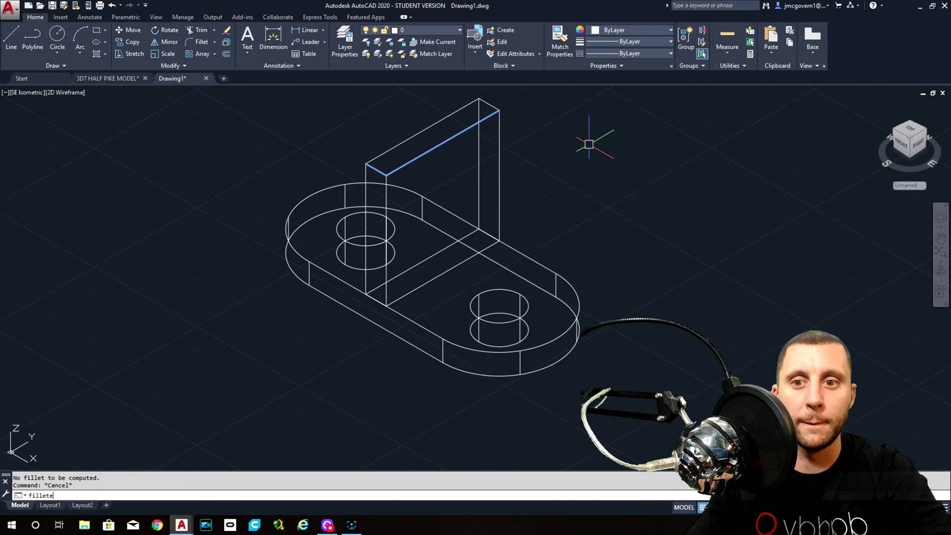
type("fillete")
key("Return")
key("Return")
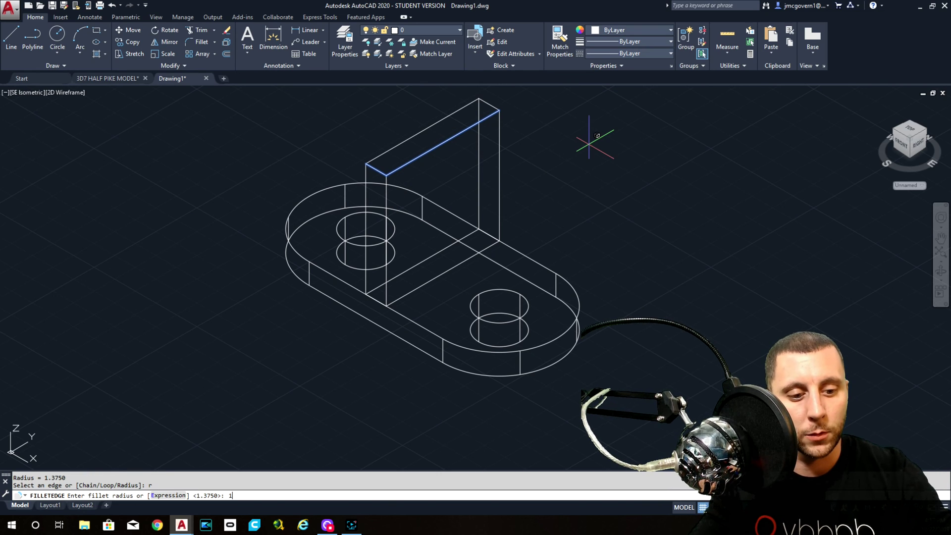
key("Return")
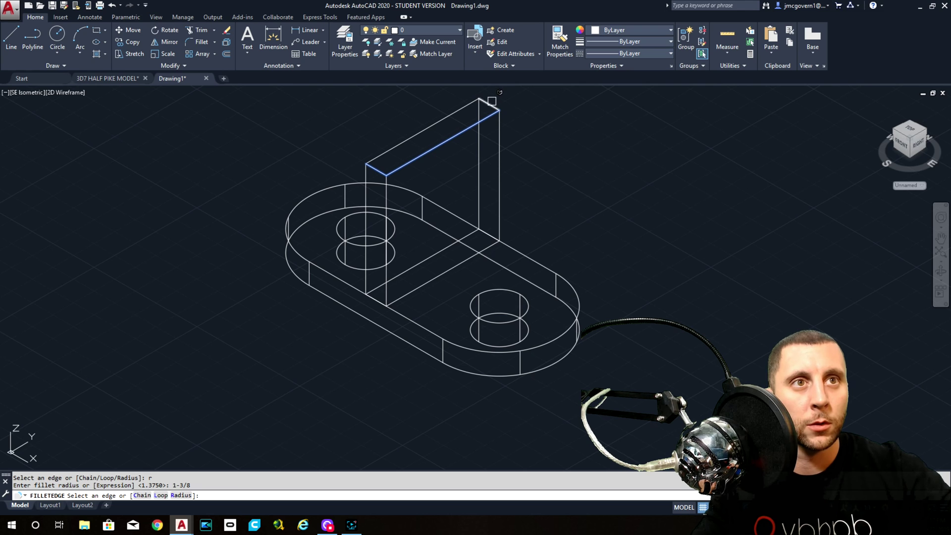
left_click(491, 102)
left_click(379, 170)
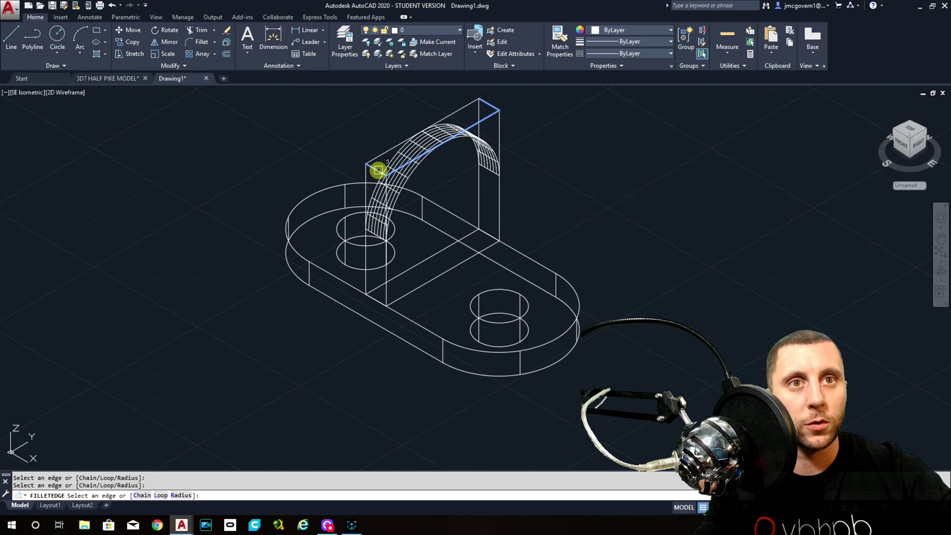
key("Return")
key("Return")
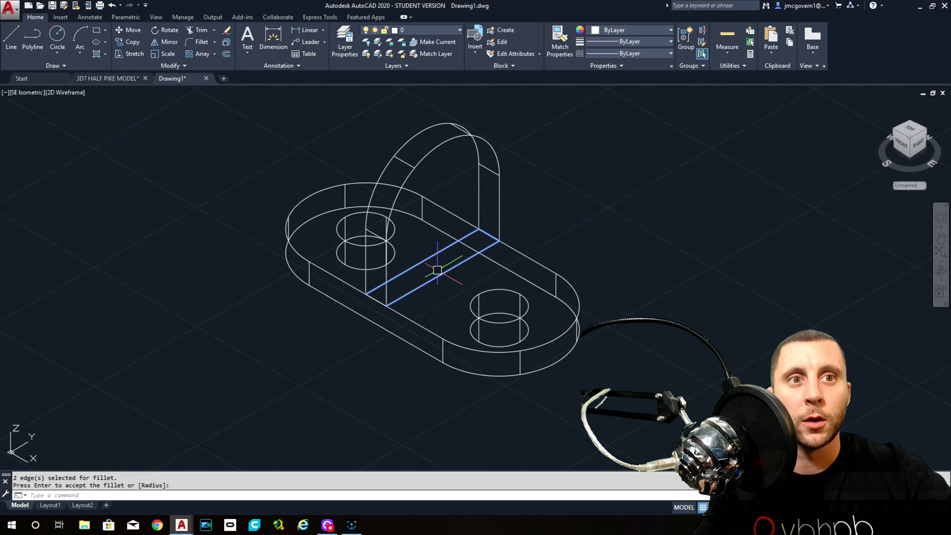
Draw a line from the upright's top corner to the hole's edge
left_click(11, 37)
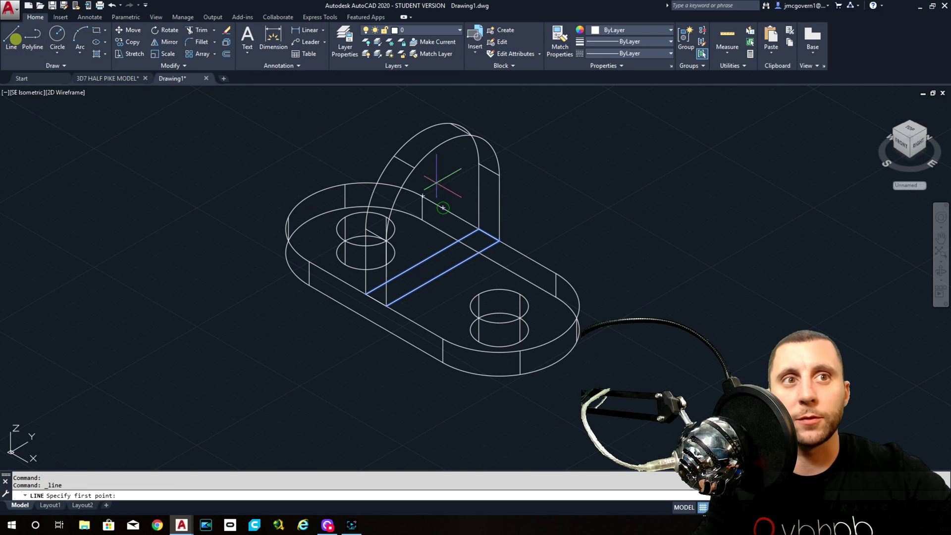
left_click(501, 177)
middle_click_drag(422, 237, 379, 254, "shift")
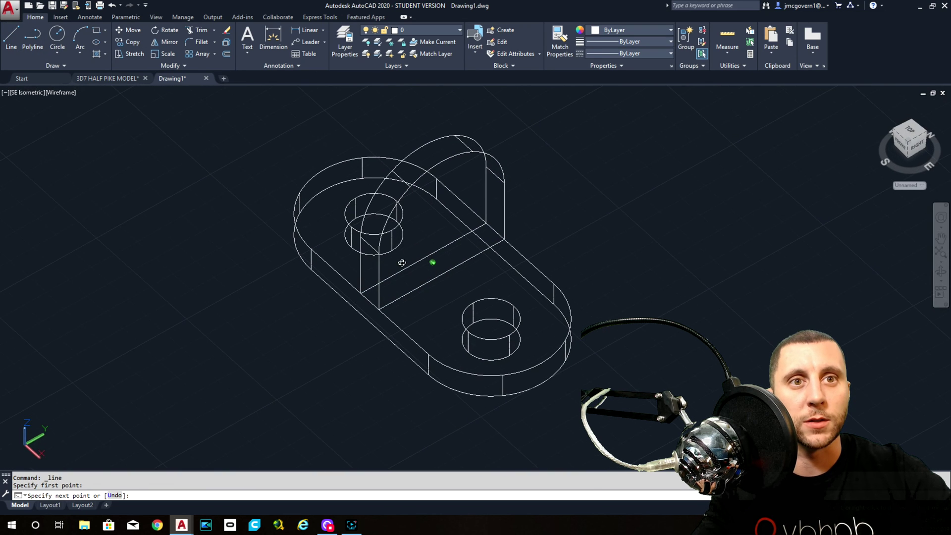
left_click(380, 253)
key("Escape")
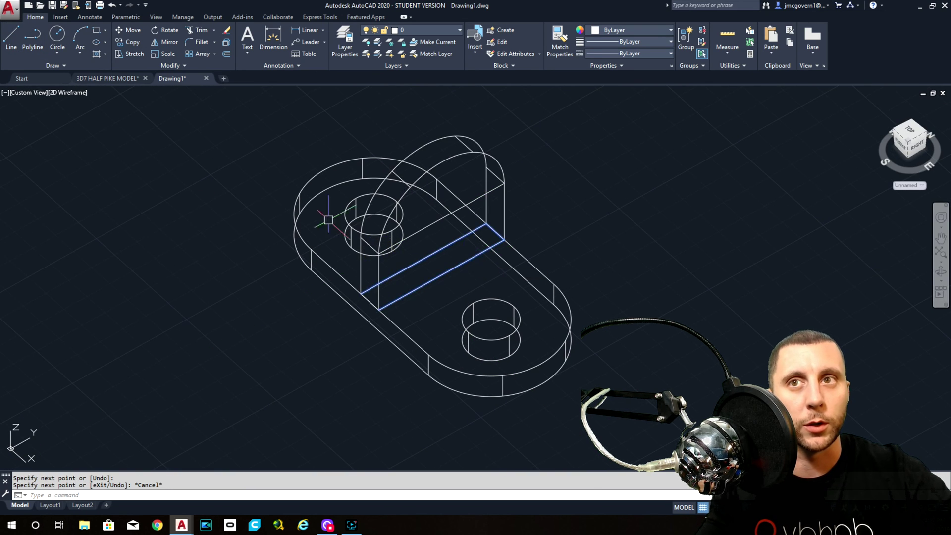
Draw a 1/2 radius circle centred on the upright's arched face
left_click(14, 94)
left_click(58, 149)
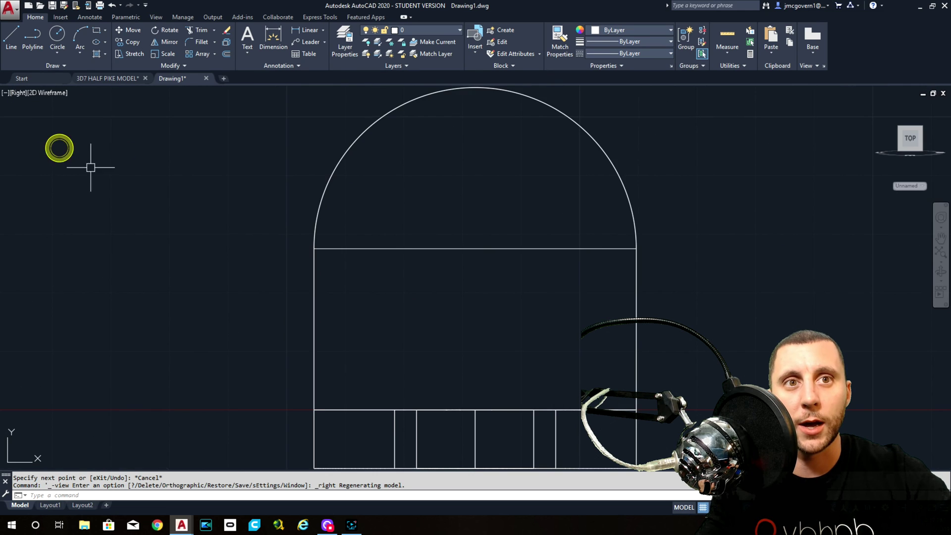
scroll(230, 236, "down", 2)
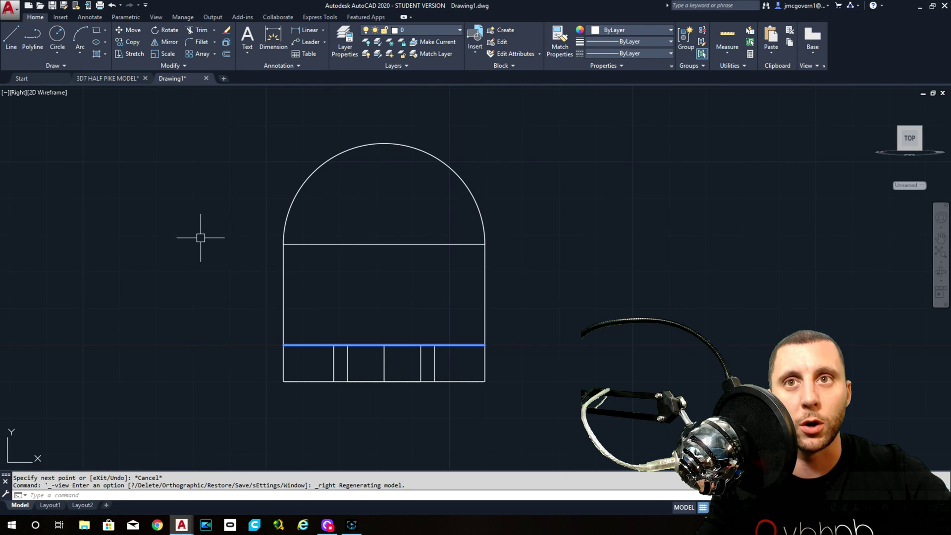
middle_click_drag(201, 238, 245, 261, "shift")
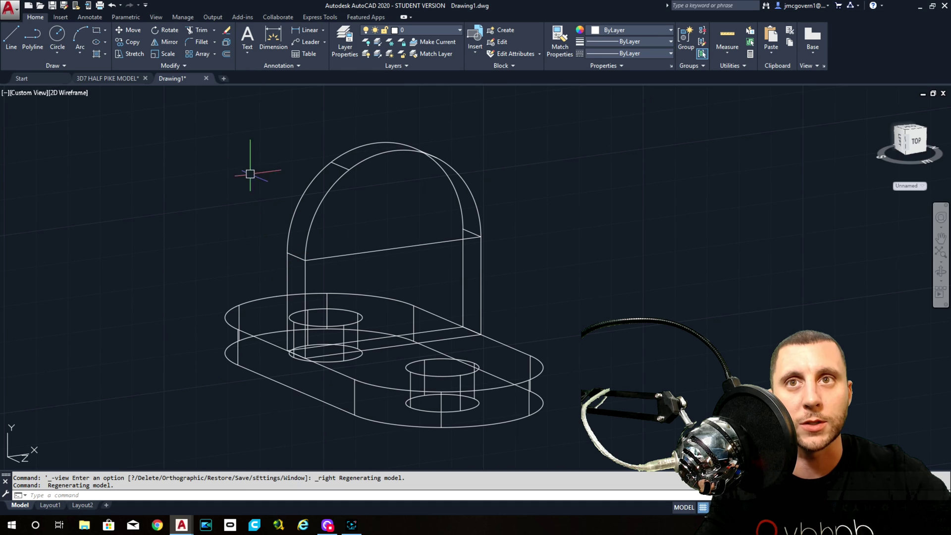
left_click(57, 35)
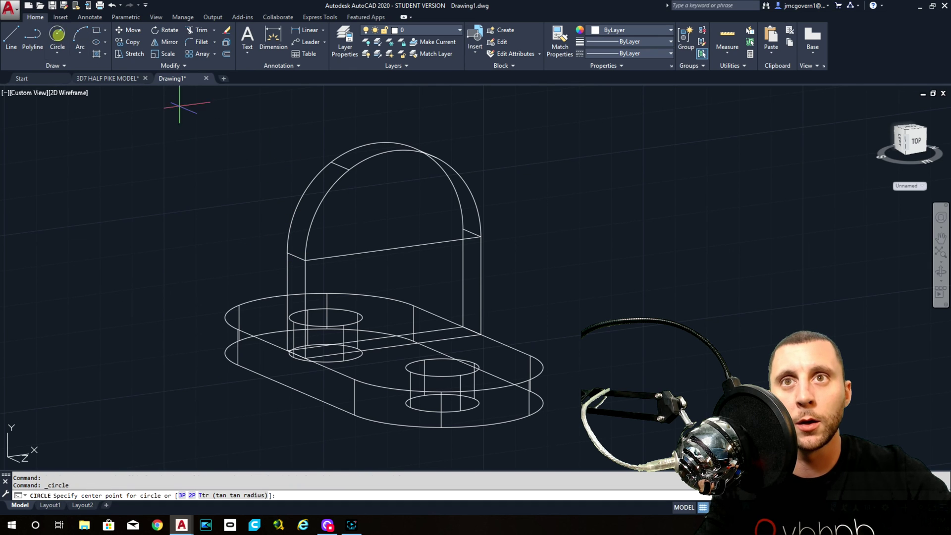
left_click(394, 247)
type("1/2")
key("Return")
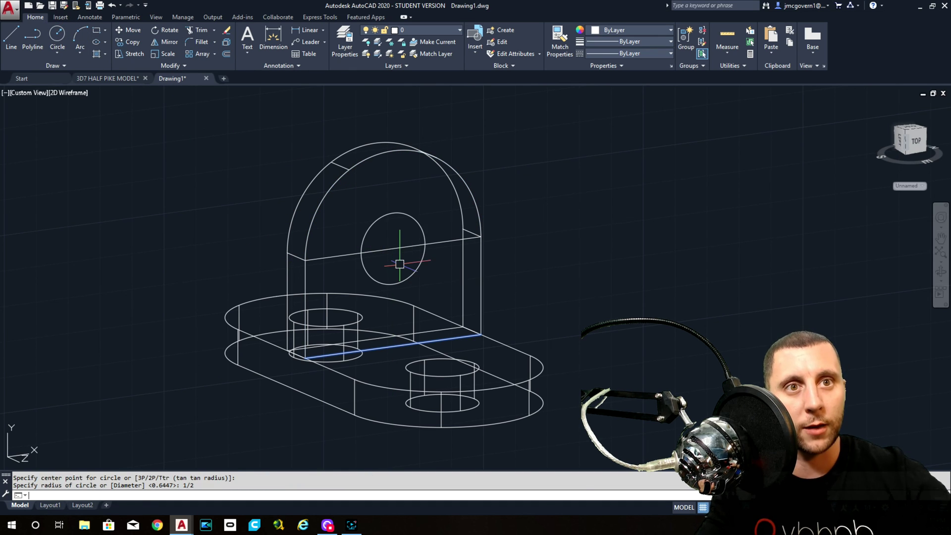
Erase the stray line across the arch
left_click(432, 244)
left_click(439, 249)
key("Delete")
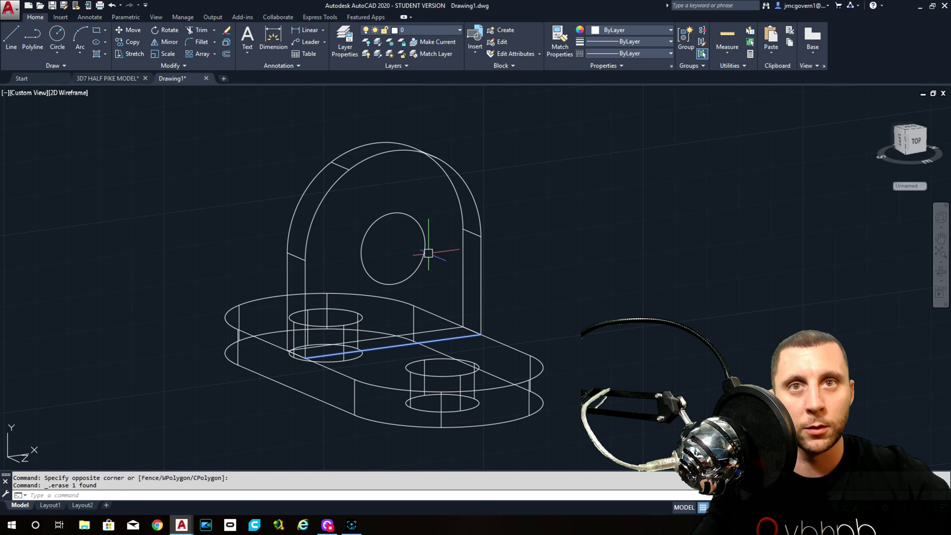
Extrude the upright's hole circle -1/2 into a cylinder
type("extrude")
key("Return")
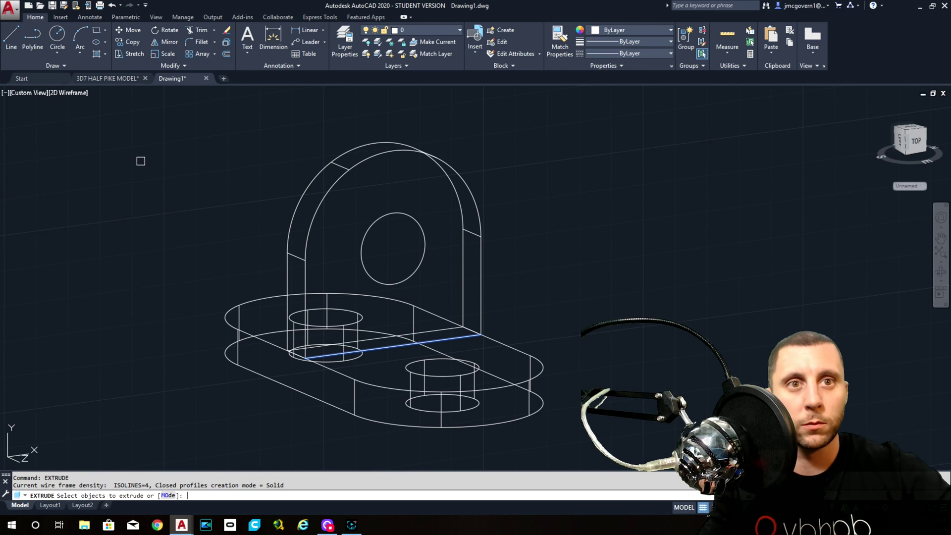
left_click(373, 221)
key("Return")
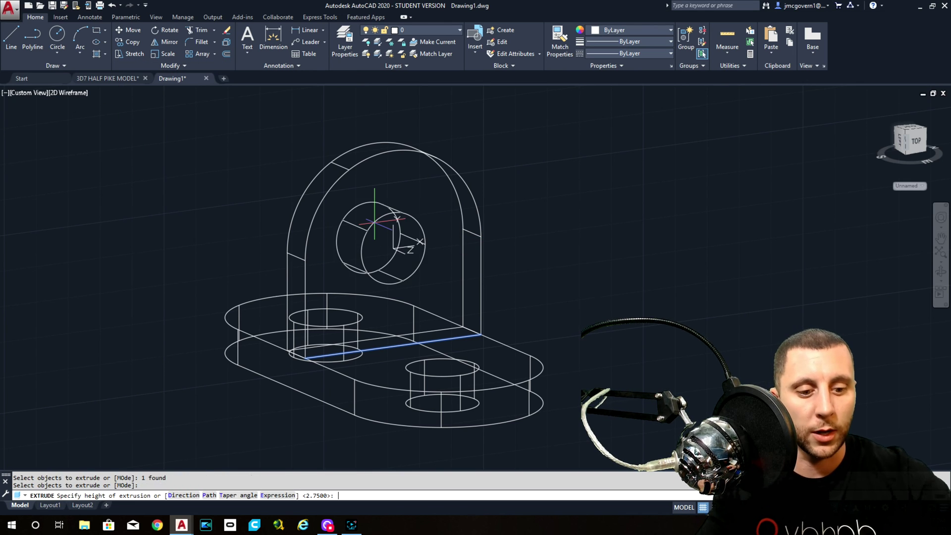
type("-1/2")
key("Return")
Orbit around the new cylinder and return to an isometric view of the bracket
middle_click_drag(397, 253, 431, 276, "shift")
left_click(410, 248)
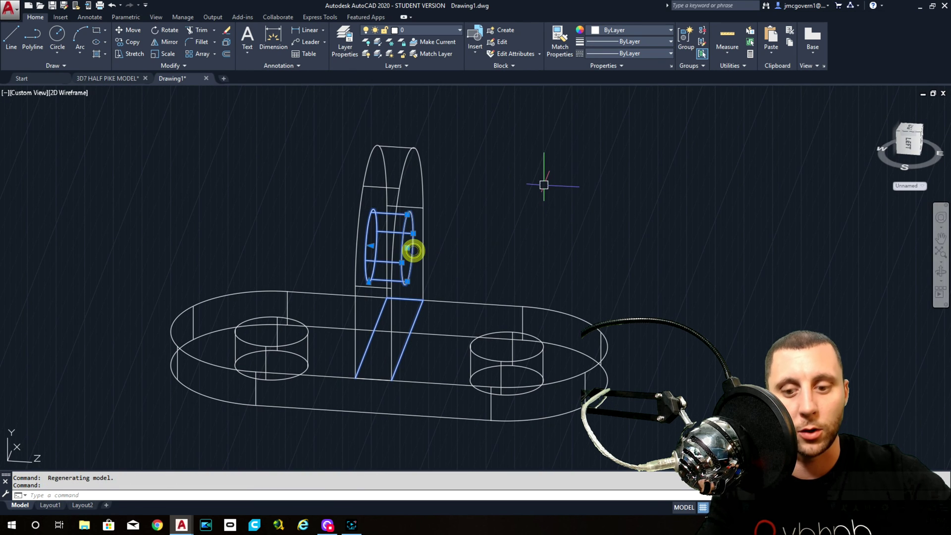
type("m")
key("Return")
left_click(541, 190)
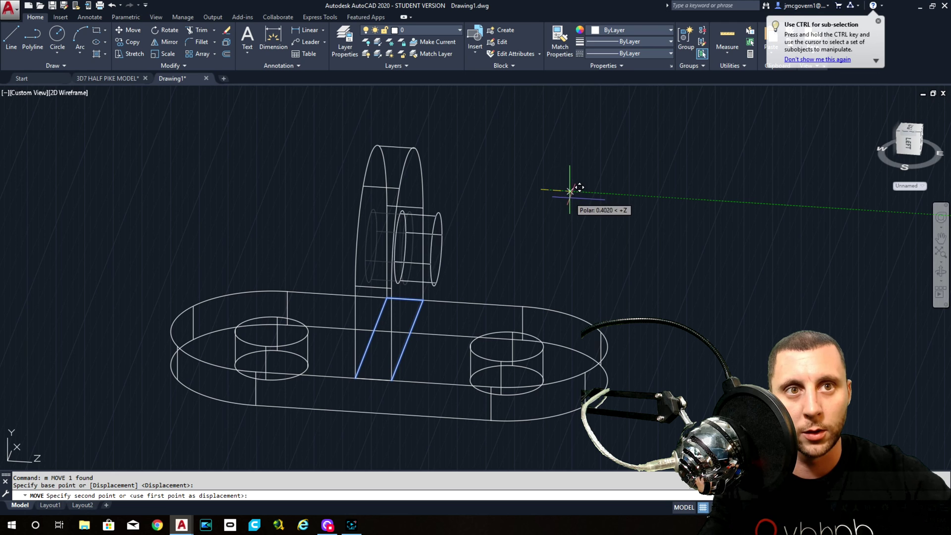
key("Escape")
scroll(570, 203, "down", 3)
middle_click_drag(570, 204, 535, 250, "shift")
Try a UNION of upright, base and the right base cylinder, then undo it
type("union")
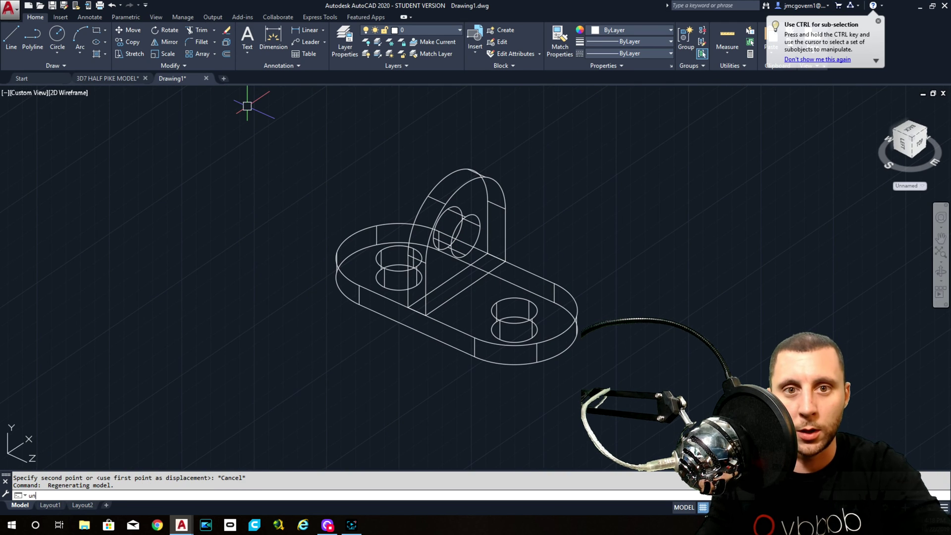
key("Return")
left_click(449, 295)
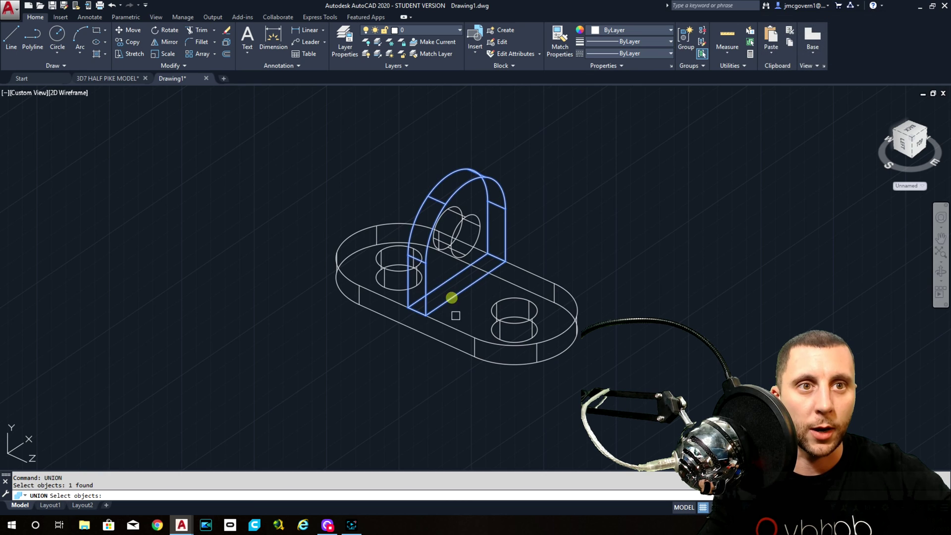
left_click(453, 322)
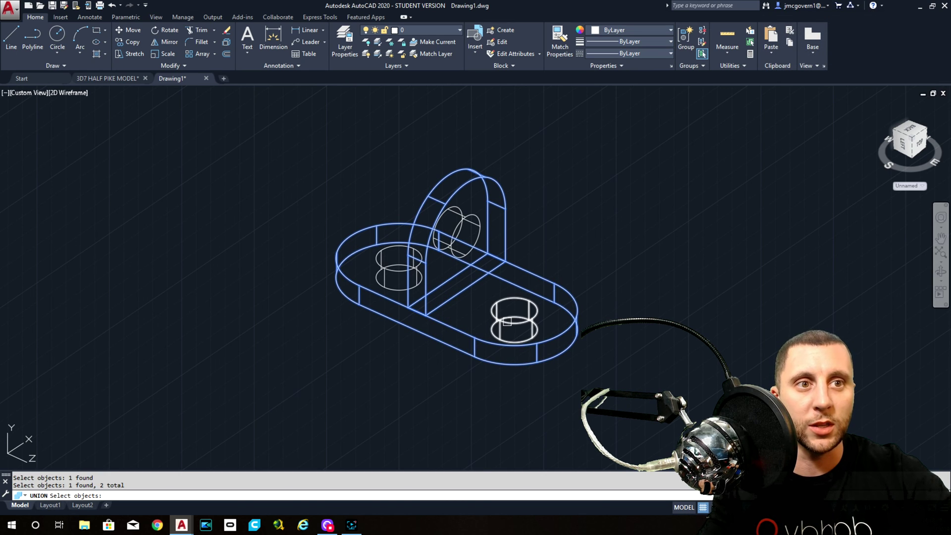
left_click(507, 322)
key("Return")
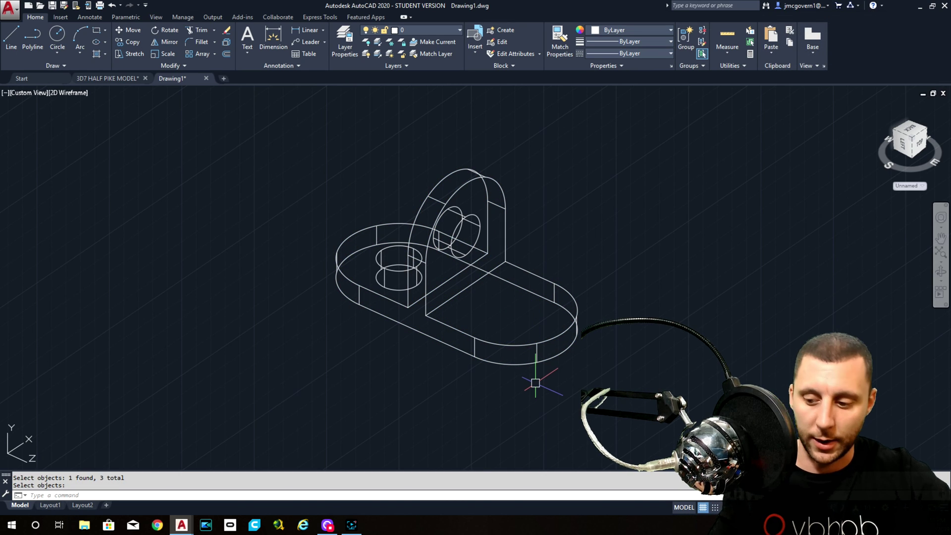
key("ctrl+z")
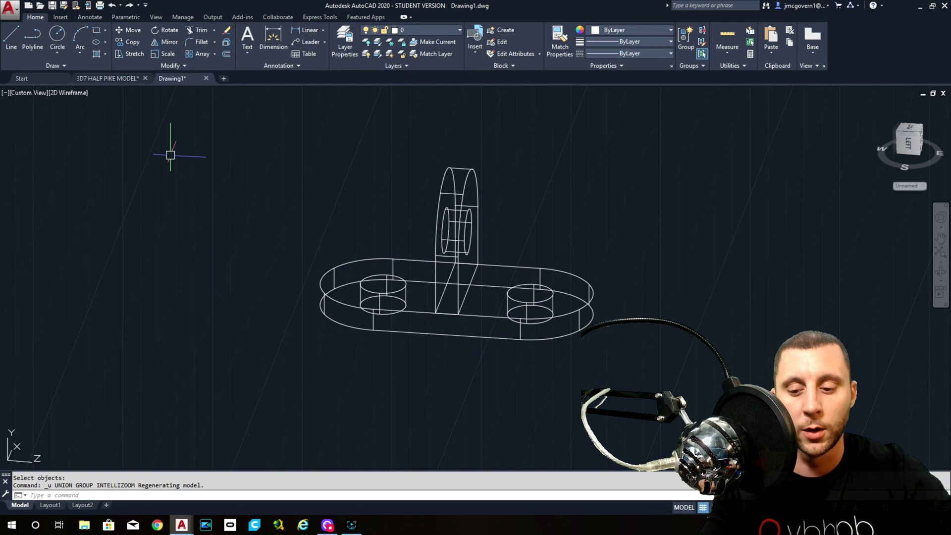
Unite only the base plate and upright into a single solid, leaving the cylinders separate
type("union")
key("Return")
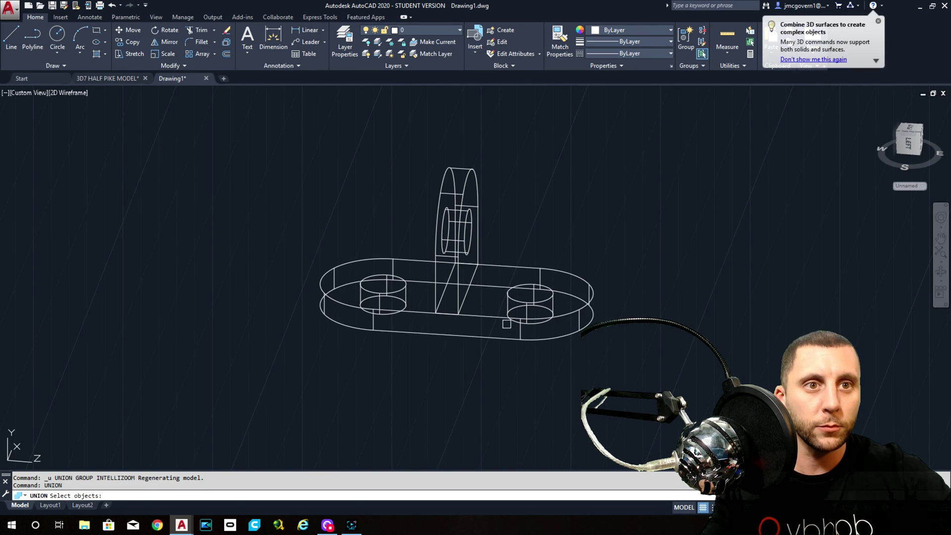
left_click(489, 316)
left_click(461, 300)
key("Return")
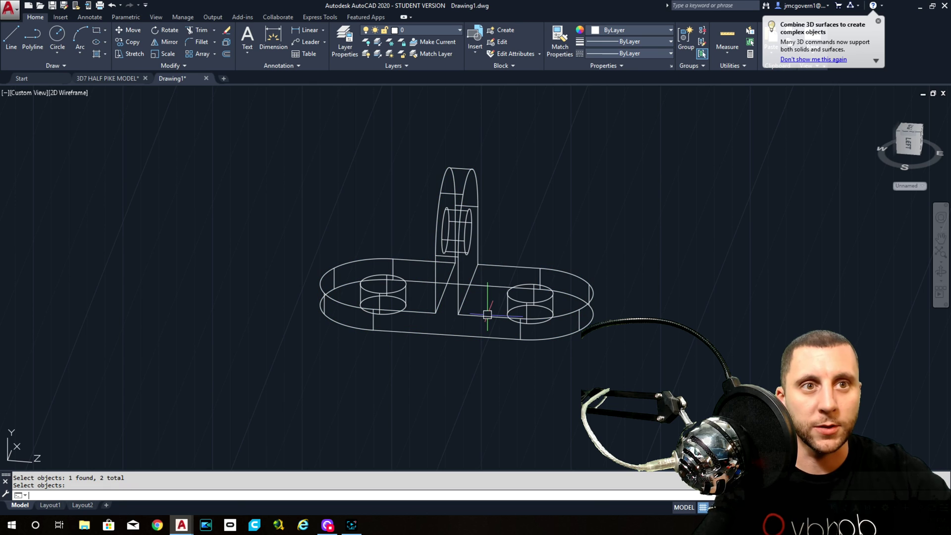
middle_click_drag(493, 325, 467, 343, "shift")
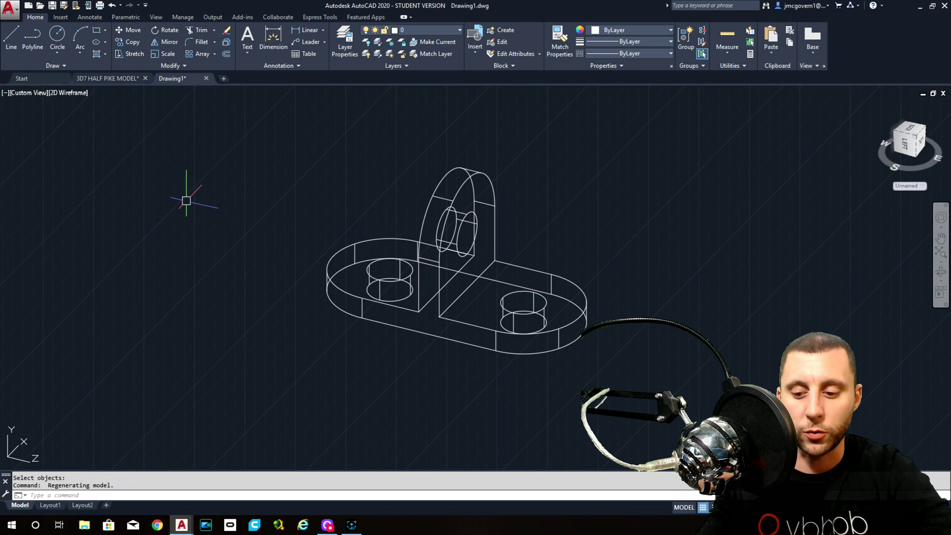
type("subtract")
key("Return")
Subtract the left base, right base and upright cylinders from the bracket solid
left_click(348, 295)
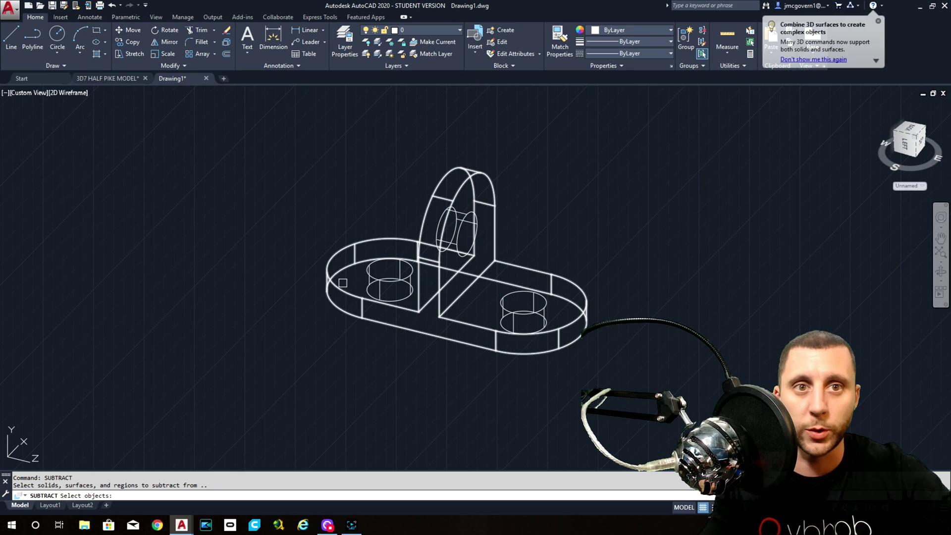
key("Return")
left_click(389, 277)
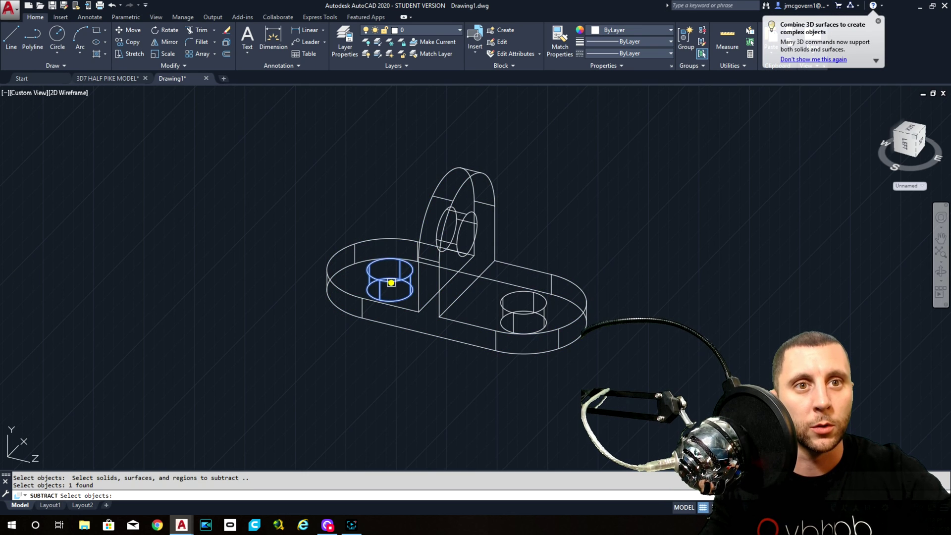
left_click(459, 229)
left_click(514, 293)
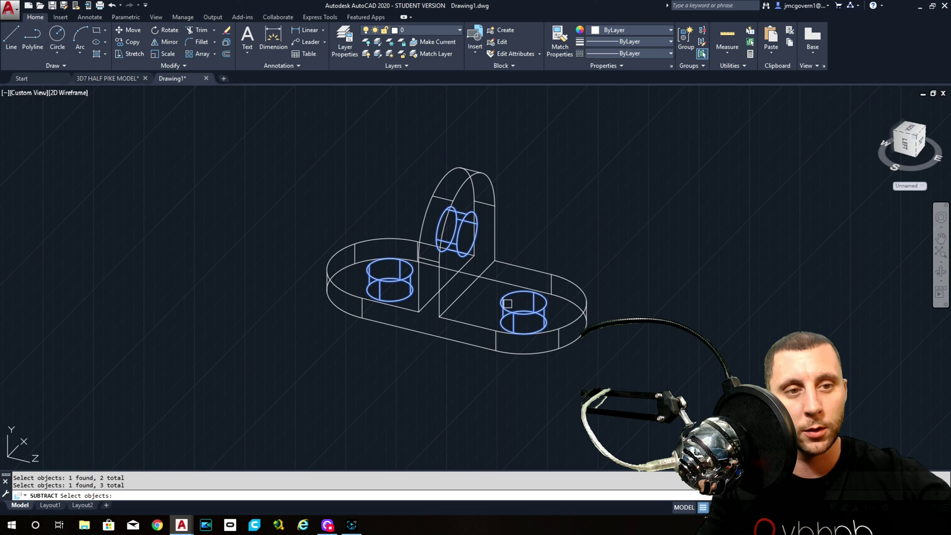
key("Return")
Check the holes in Conceptual style, then return to 2D Wireframe
left_click(49, 94)
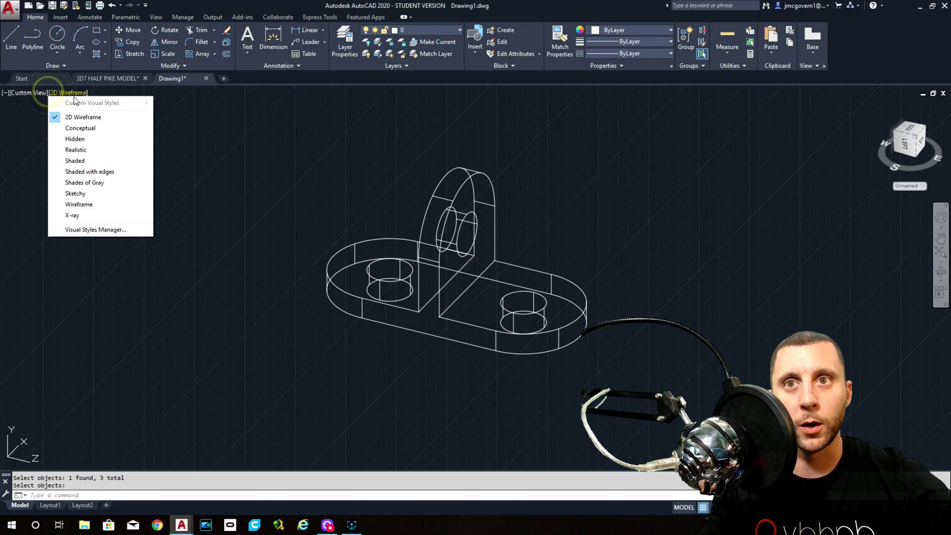
left_click(90, 131)
middle_click_drag(549, 308, 202, 138, "shift")
left_click(69, 93)
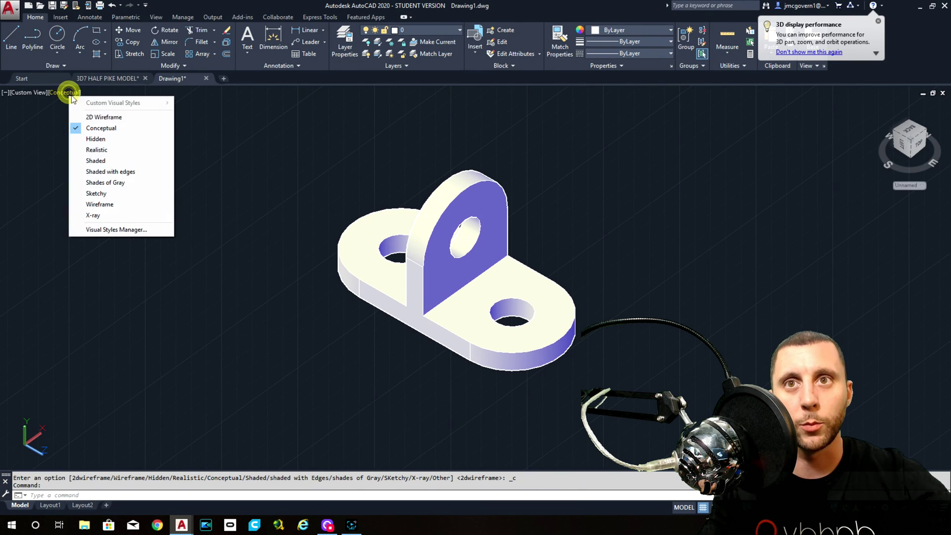
left_click(94, 119)
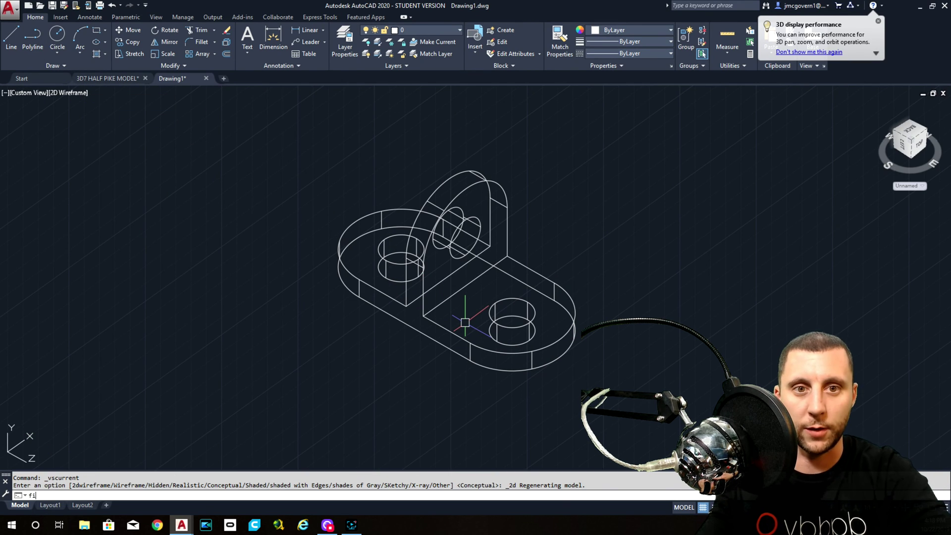
Fillet both inside upright-to-base edges with FILLETEDGE at radius 1/2
type("filletedge")
key("Return")
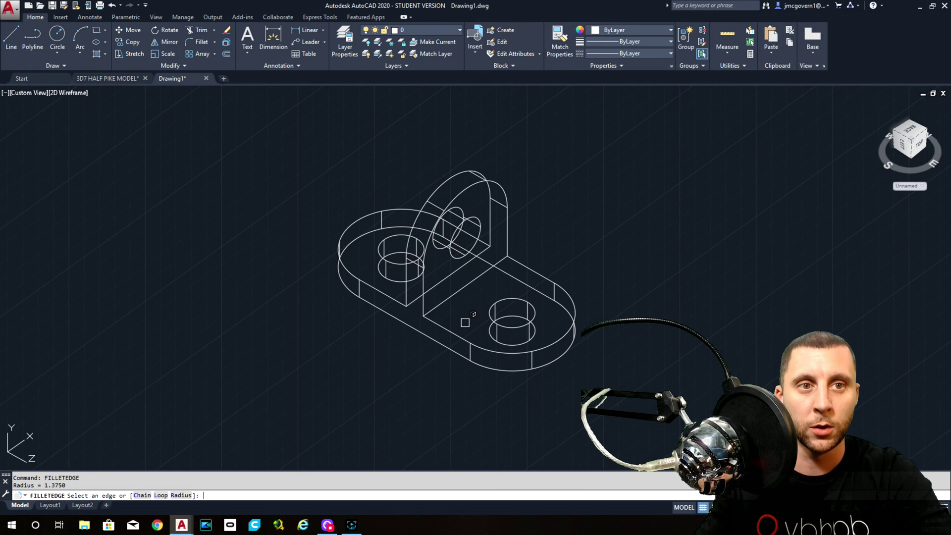
type("r")
key("Return")
type("1/2")
key("Return")
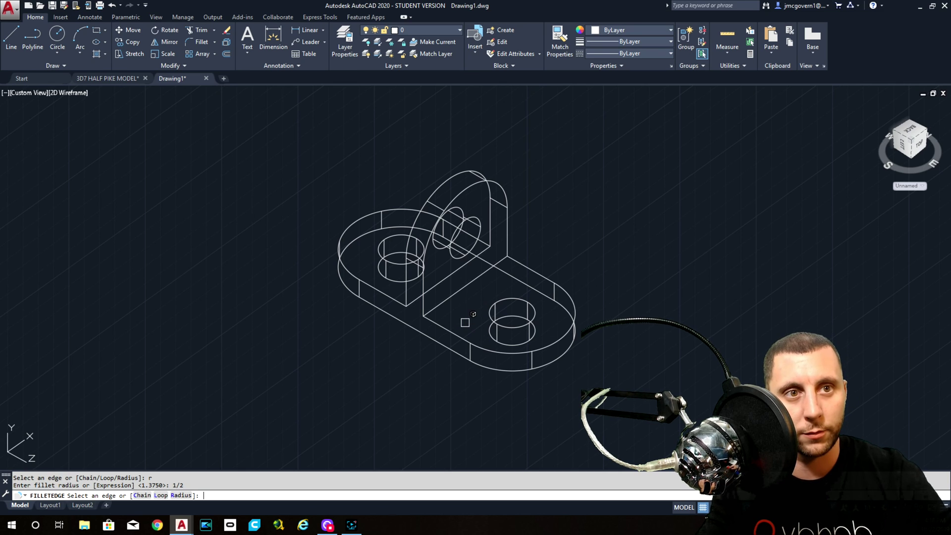
left_click(433, 286)
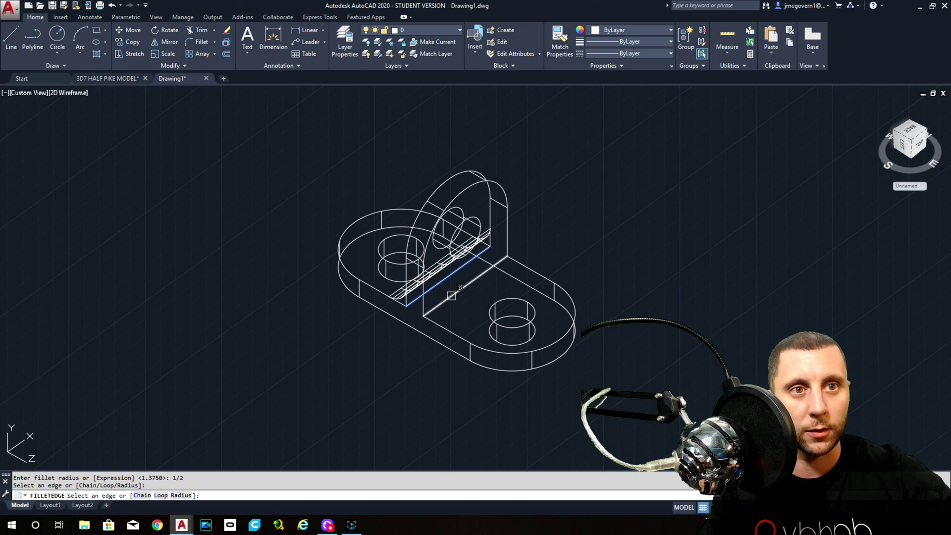
left_click(449, 299)
key("Return")
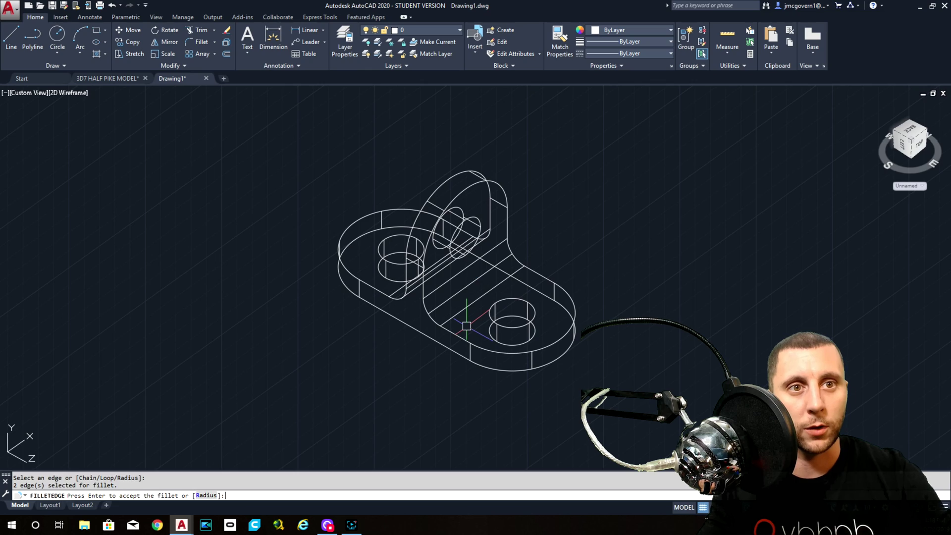
scroll(467, 323, "up", 3)
scroll(468, 324, "down", 3)
key("Return")
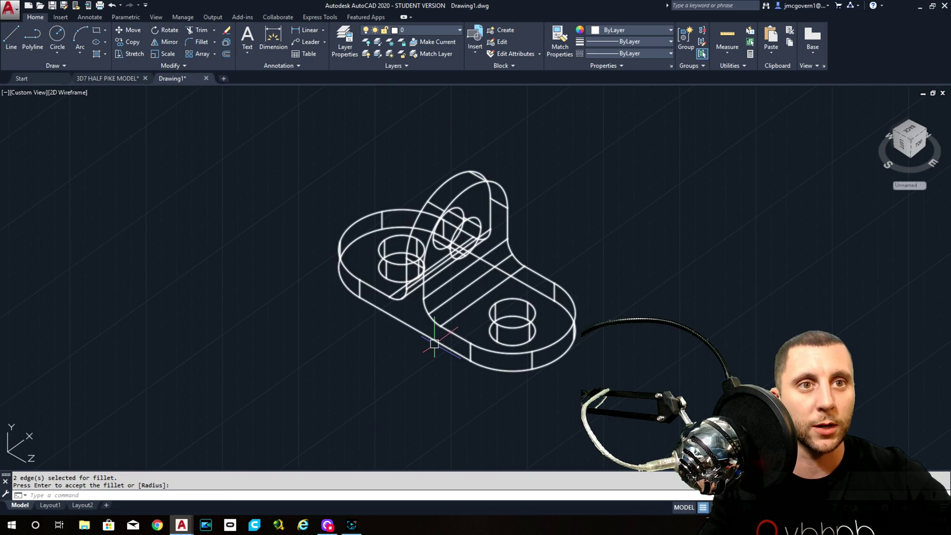
middle_click_drag(435, 340, 449, 310, "shift")
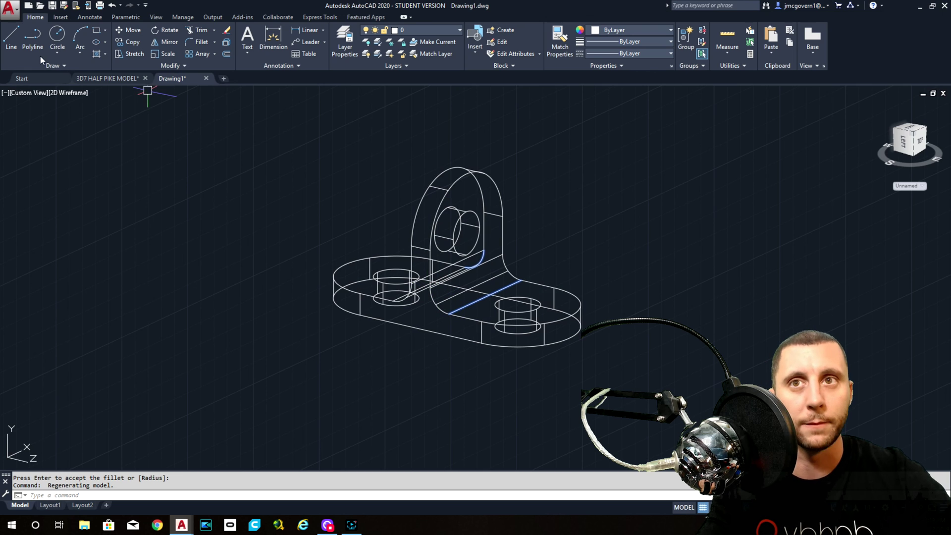
Shade the bracket in Conceptual style and orbit around it
left_click(76, 92)
left_click(107, 124)
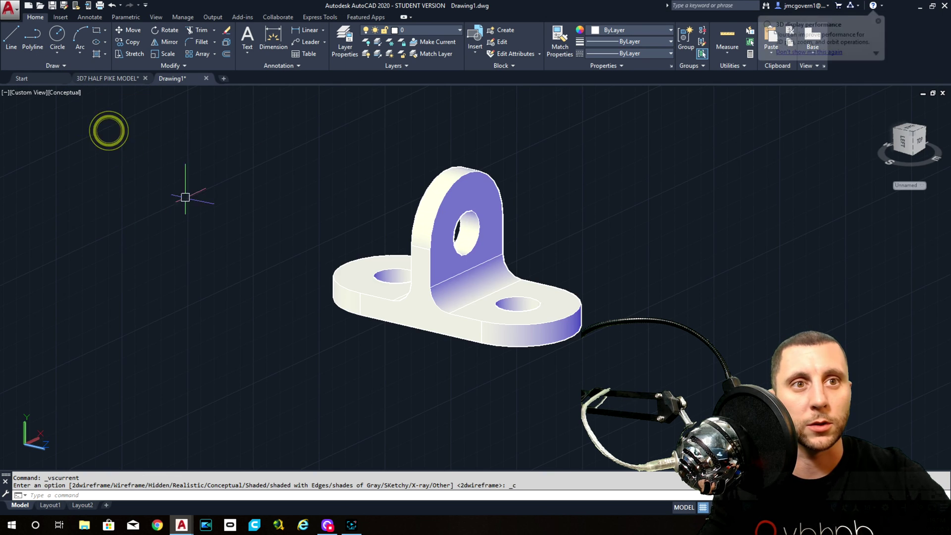
mouse_move(187, 195)
middle_mouse_down("shift")
mouse_move(397, 304)
mouse_move(411, 295)
middle_mouse_up("shift")
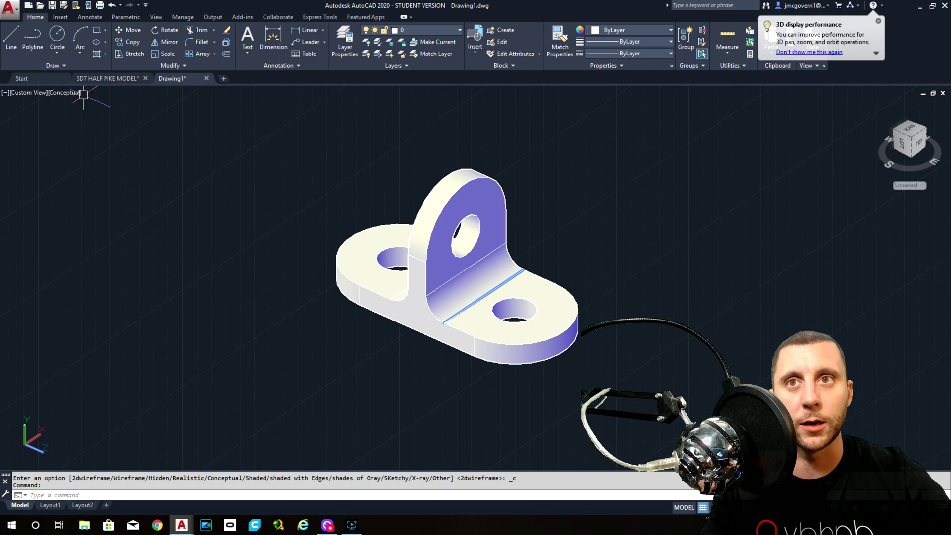
left_click(64, 91)
left_click(23, 97)
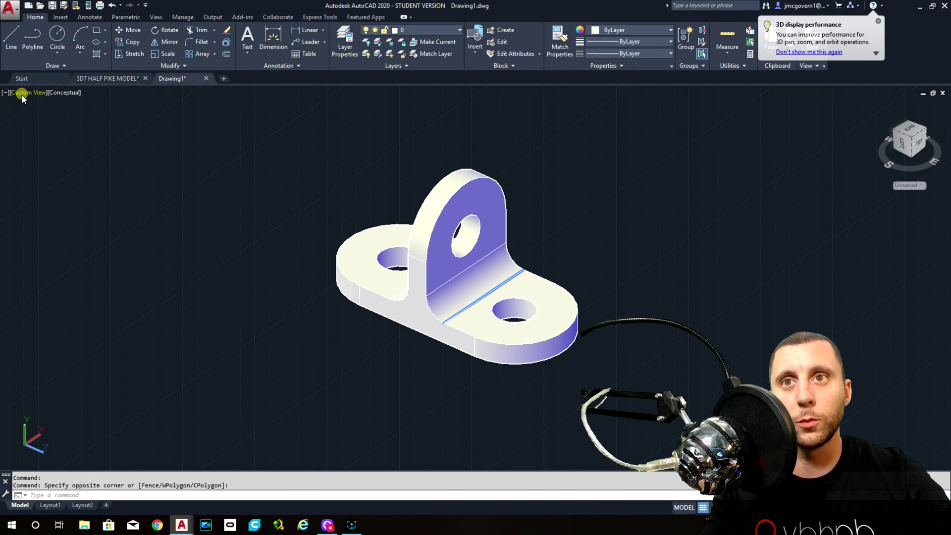
Show the bracket in SE Isometric view with the Hidden visual style, centred on screen
left_click(27, 93)
left_click(36, 115)
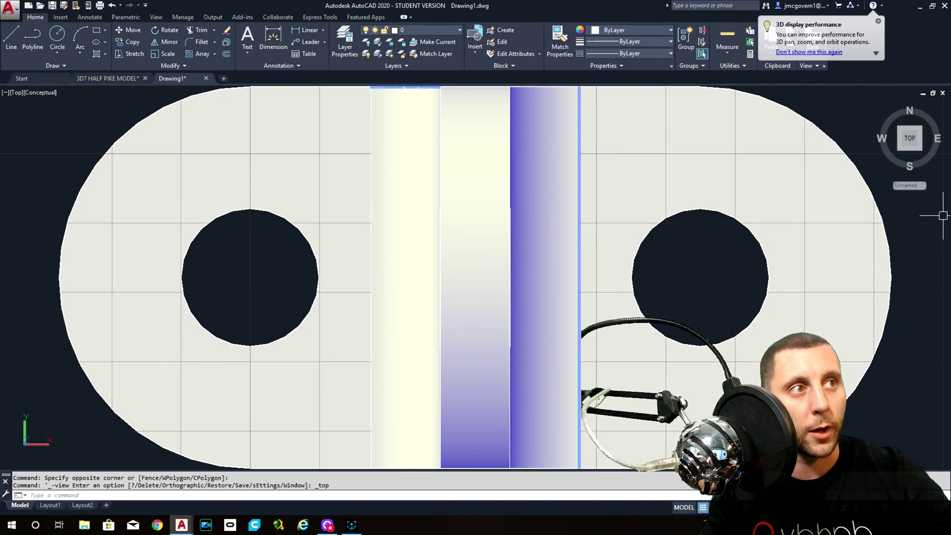
left_click(923, 150)
left_click(74, 92)
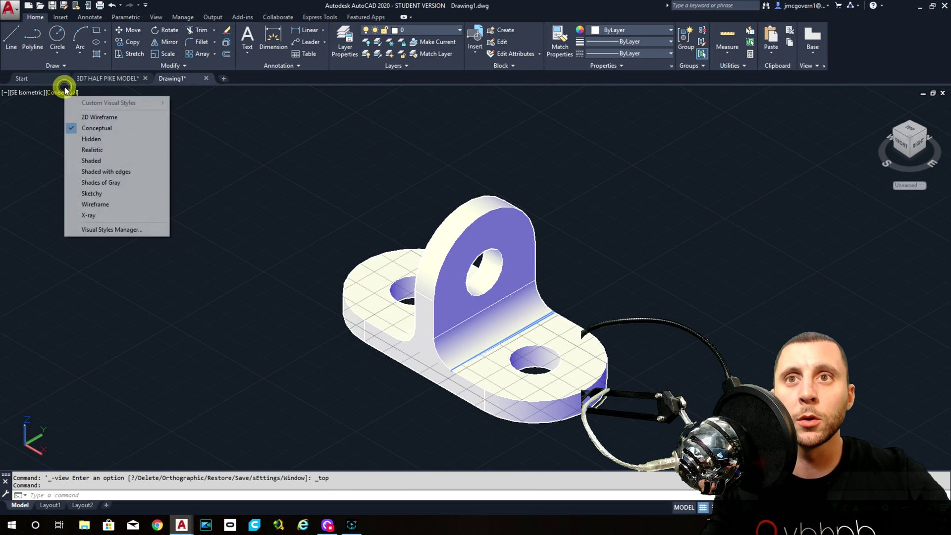
left_click(101, 138)
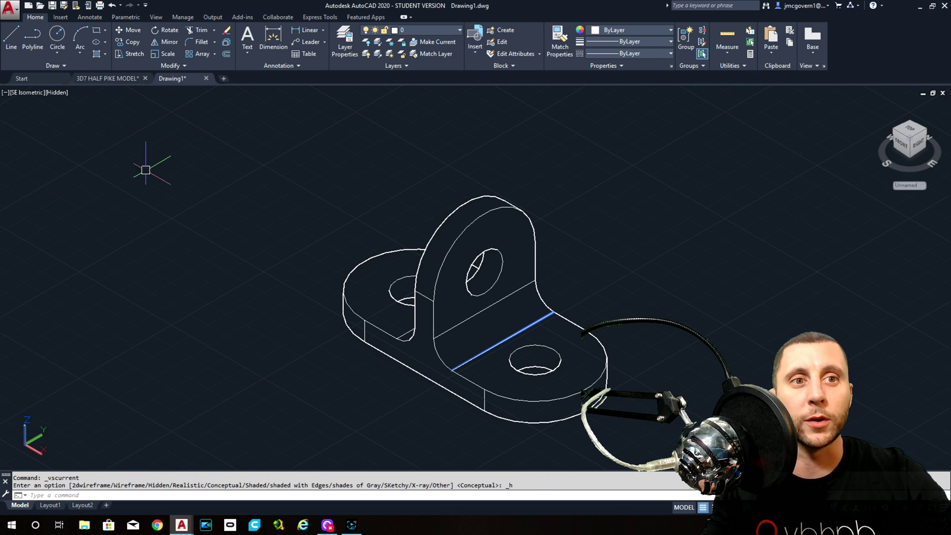
middle_click_drag(480, 298, 407, 247)
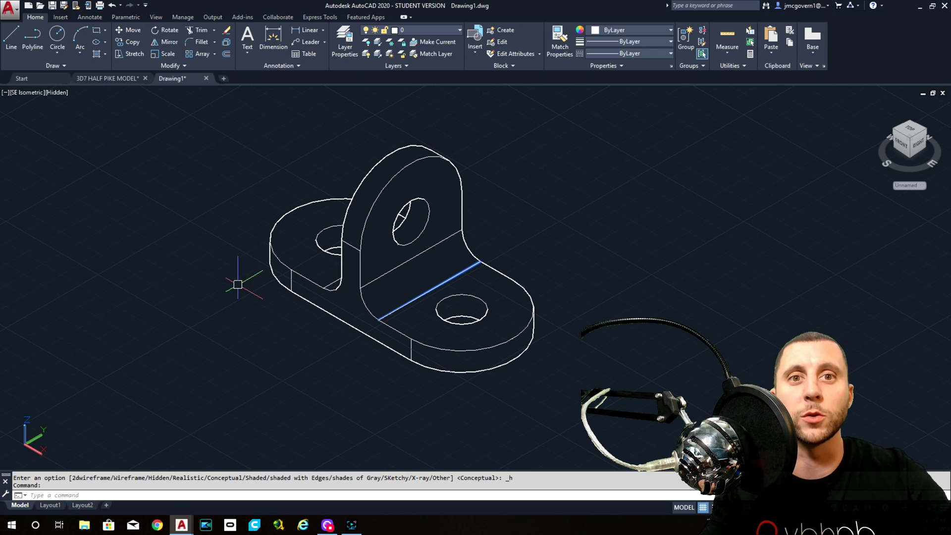